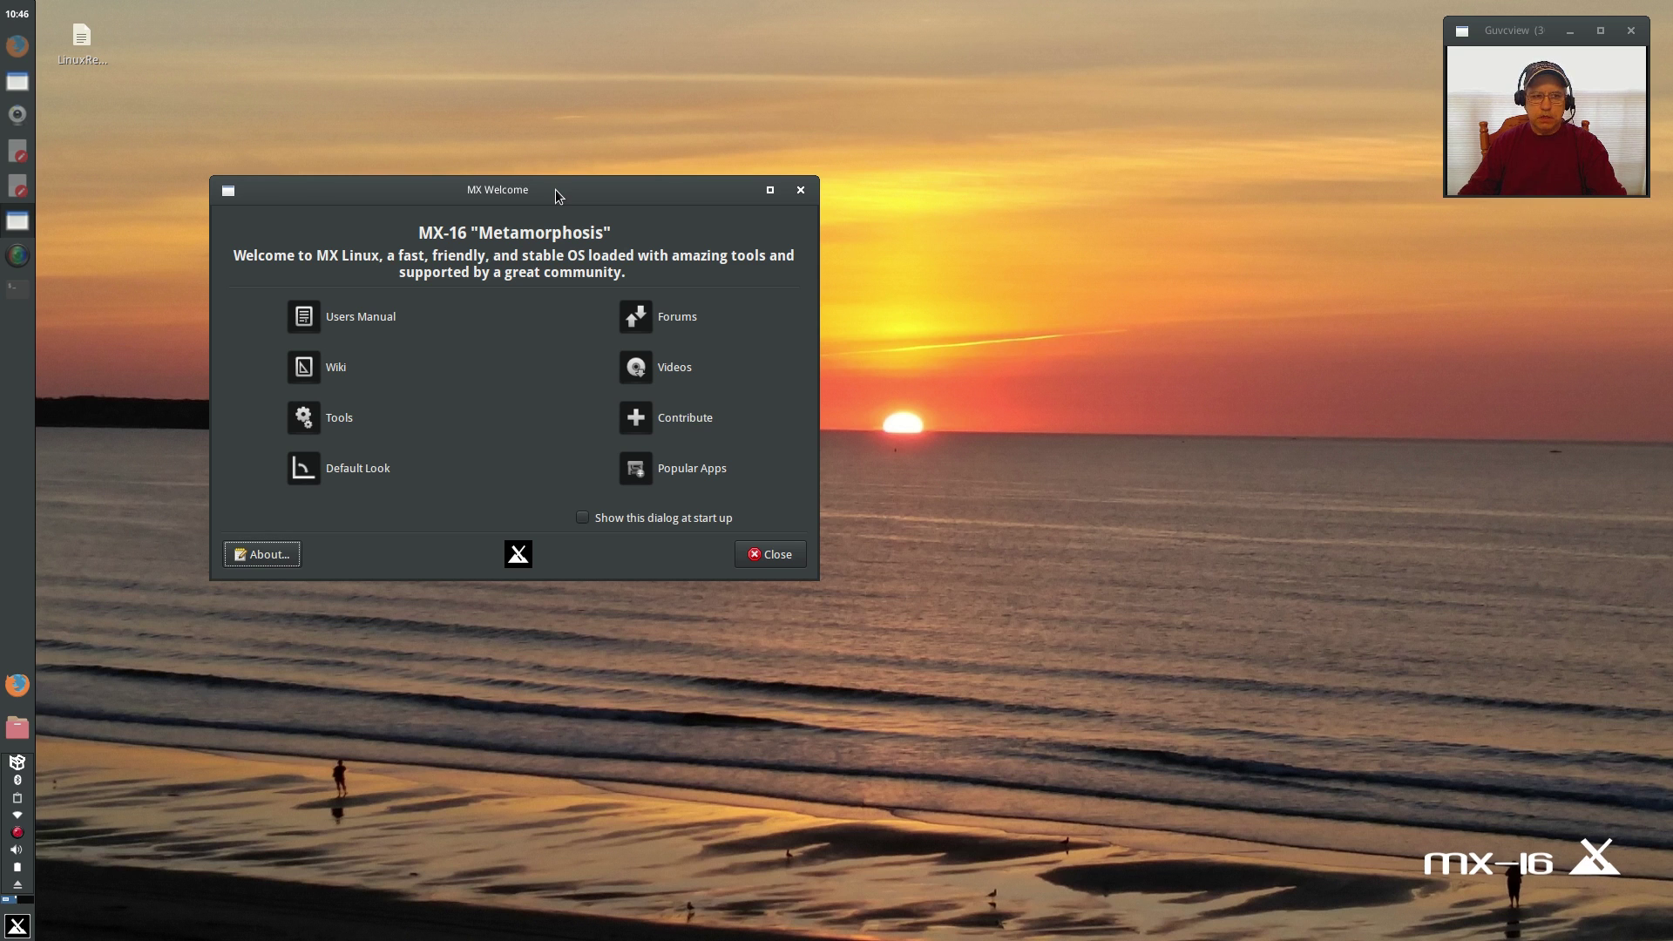
Drag the MX Welcome window to the upper-left corner of the desktop
left_click_drag(556, 190, 411, 102)
Open LinuxReviewCriteria.txt from the desktop in Mousepad to show the MX-16 review notes
double_click(106, 54)
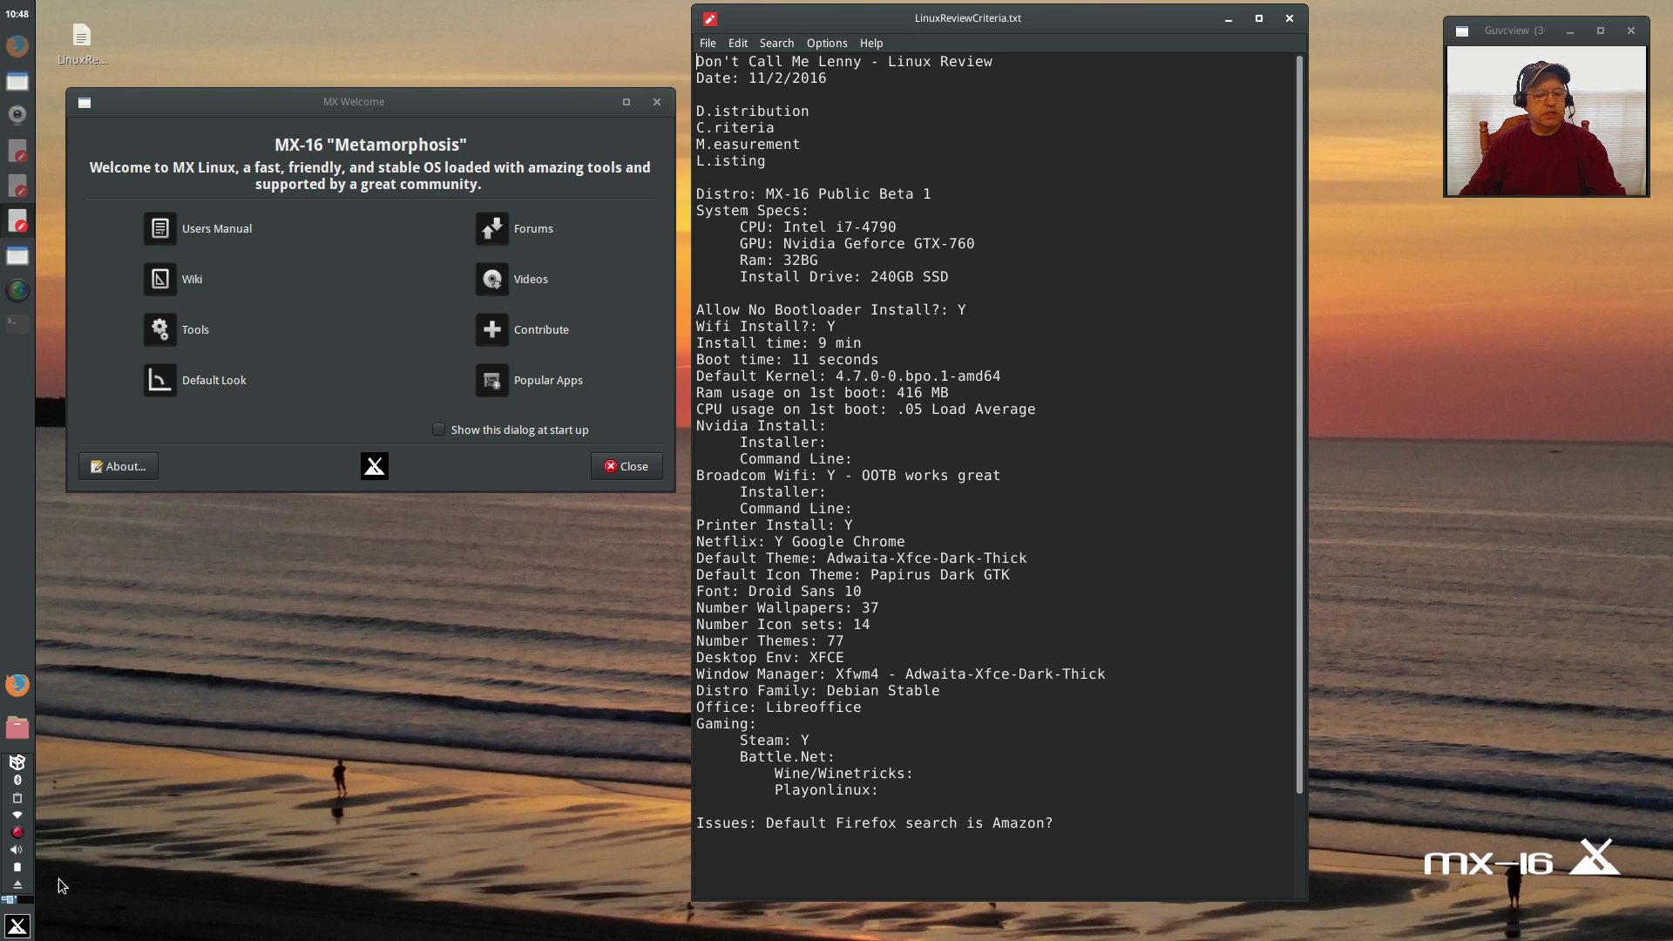
Check the available themes in the Settings Manager's Appearance settings, then close them
left_click(18, 926)
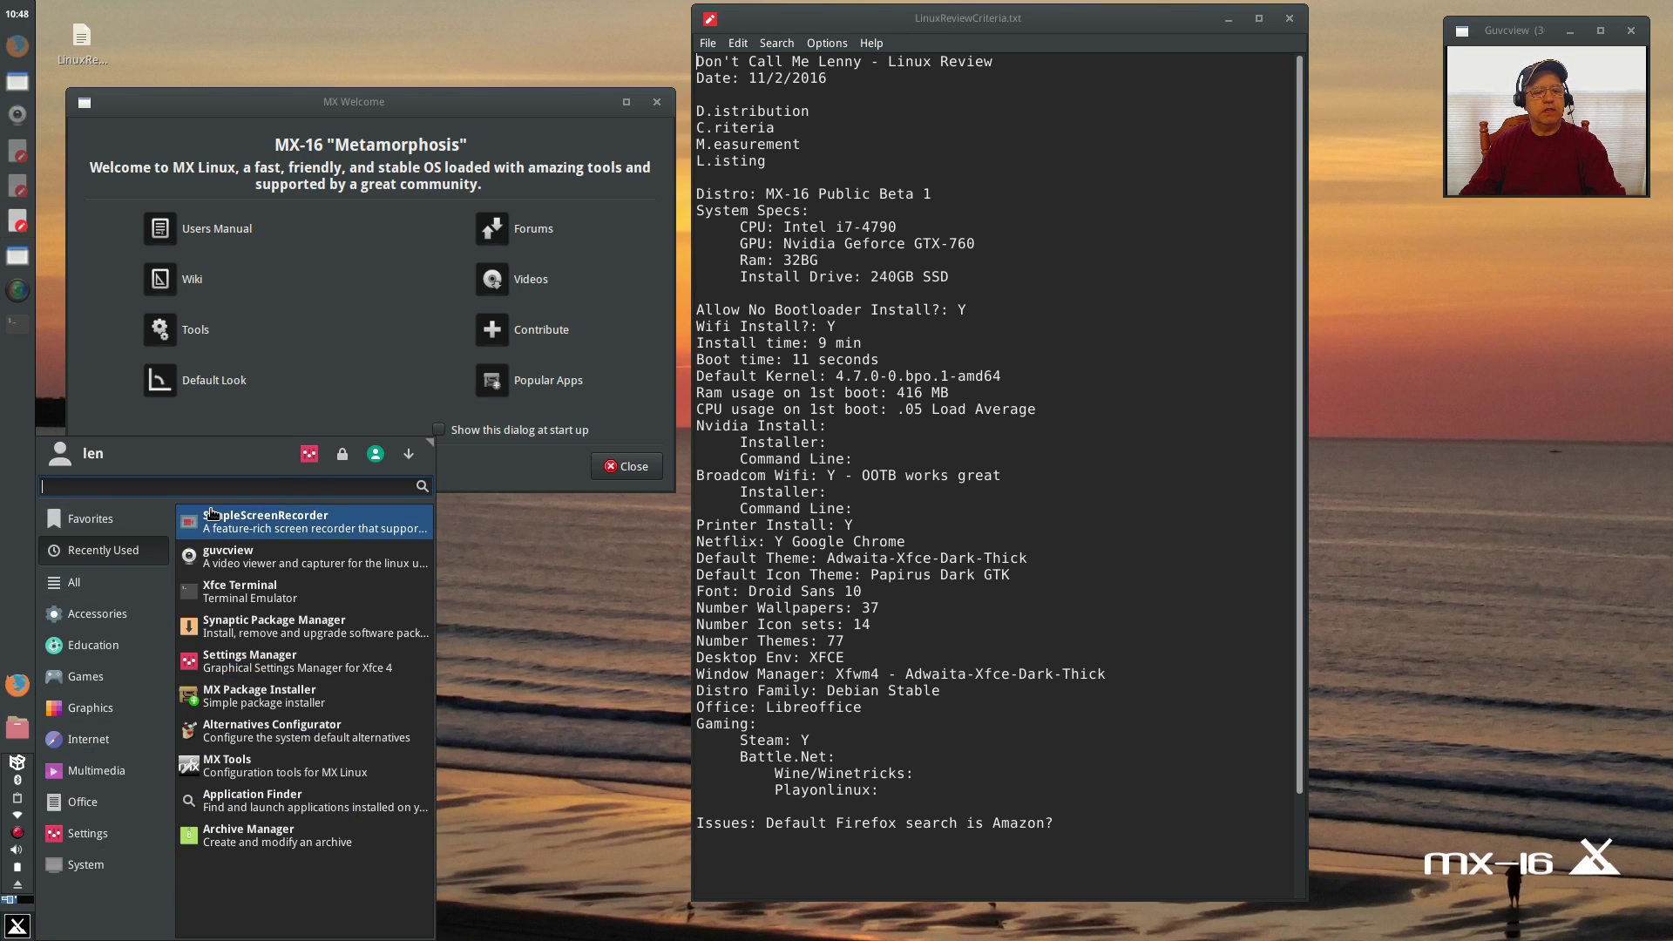
left_click(309, 454)
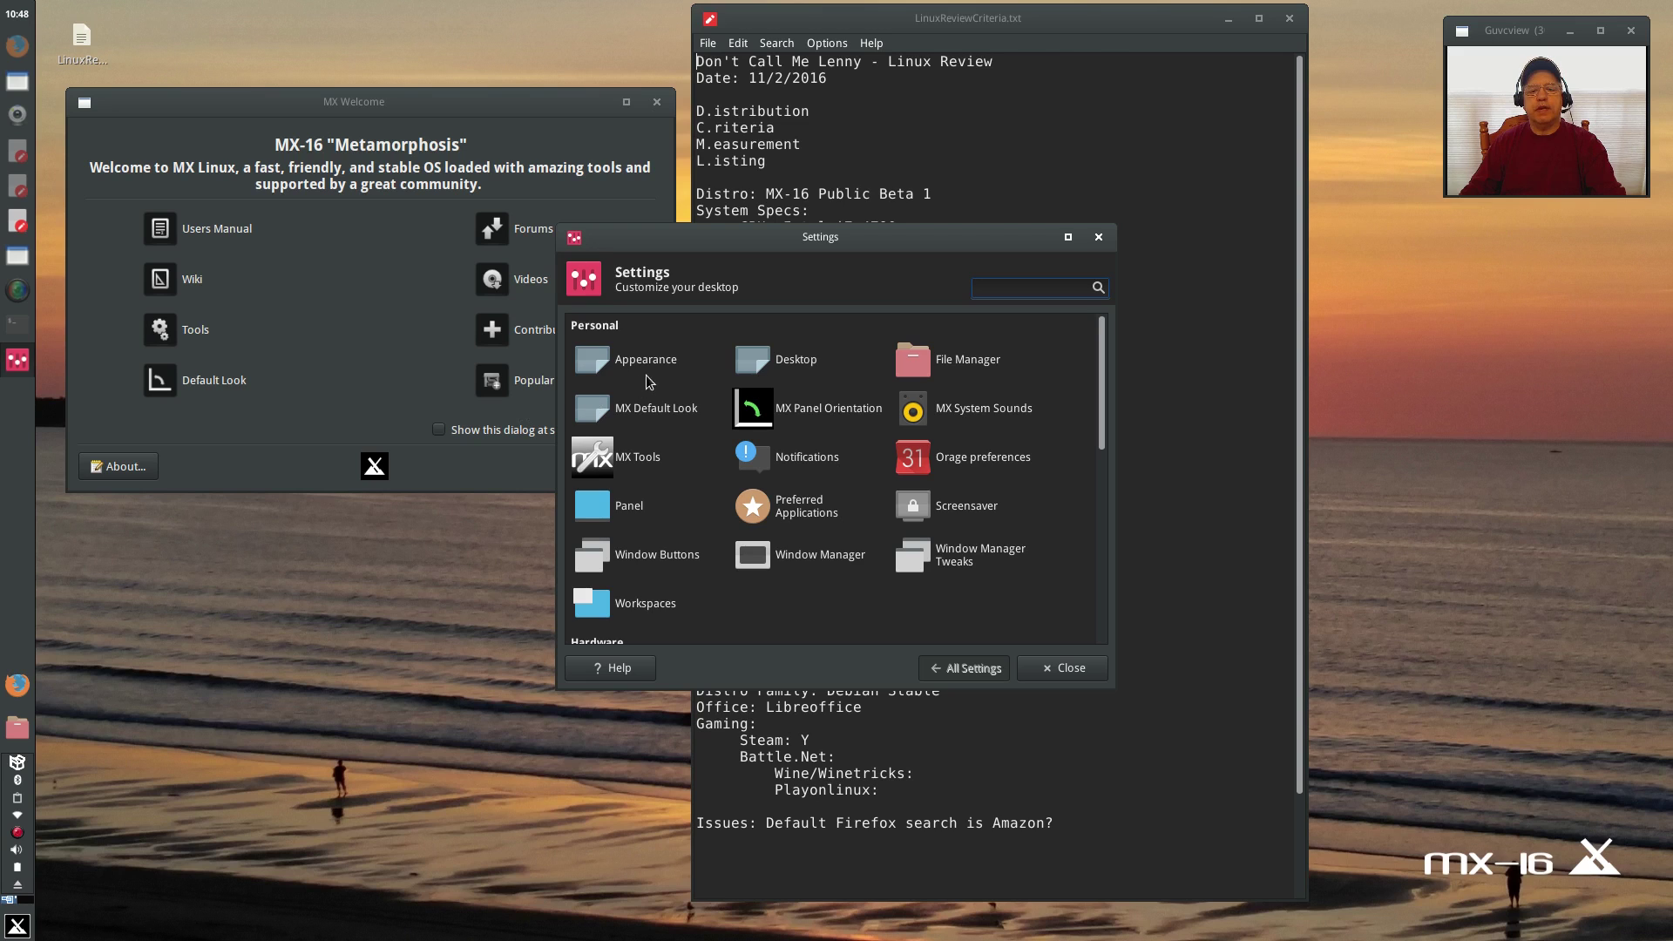
left_click(649, 362)
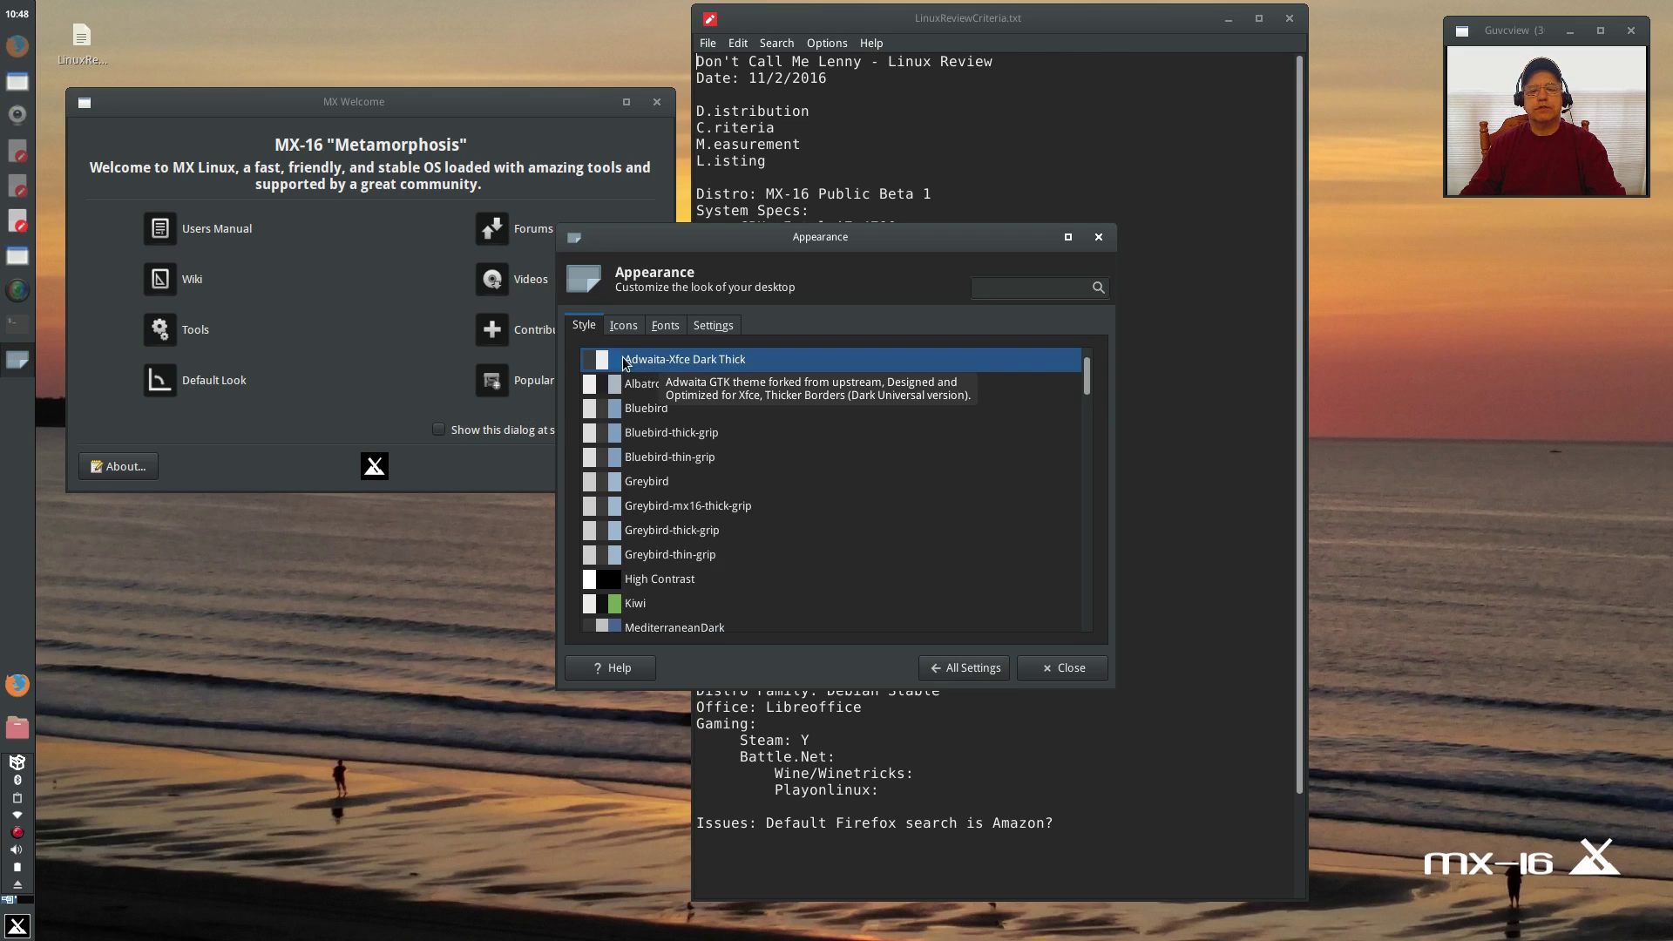
left_click(1099, 238)
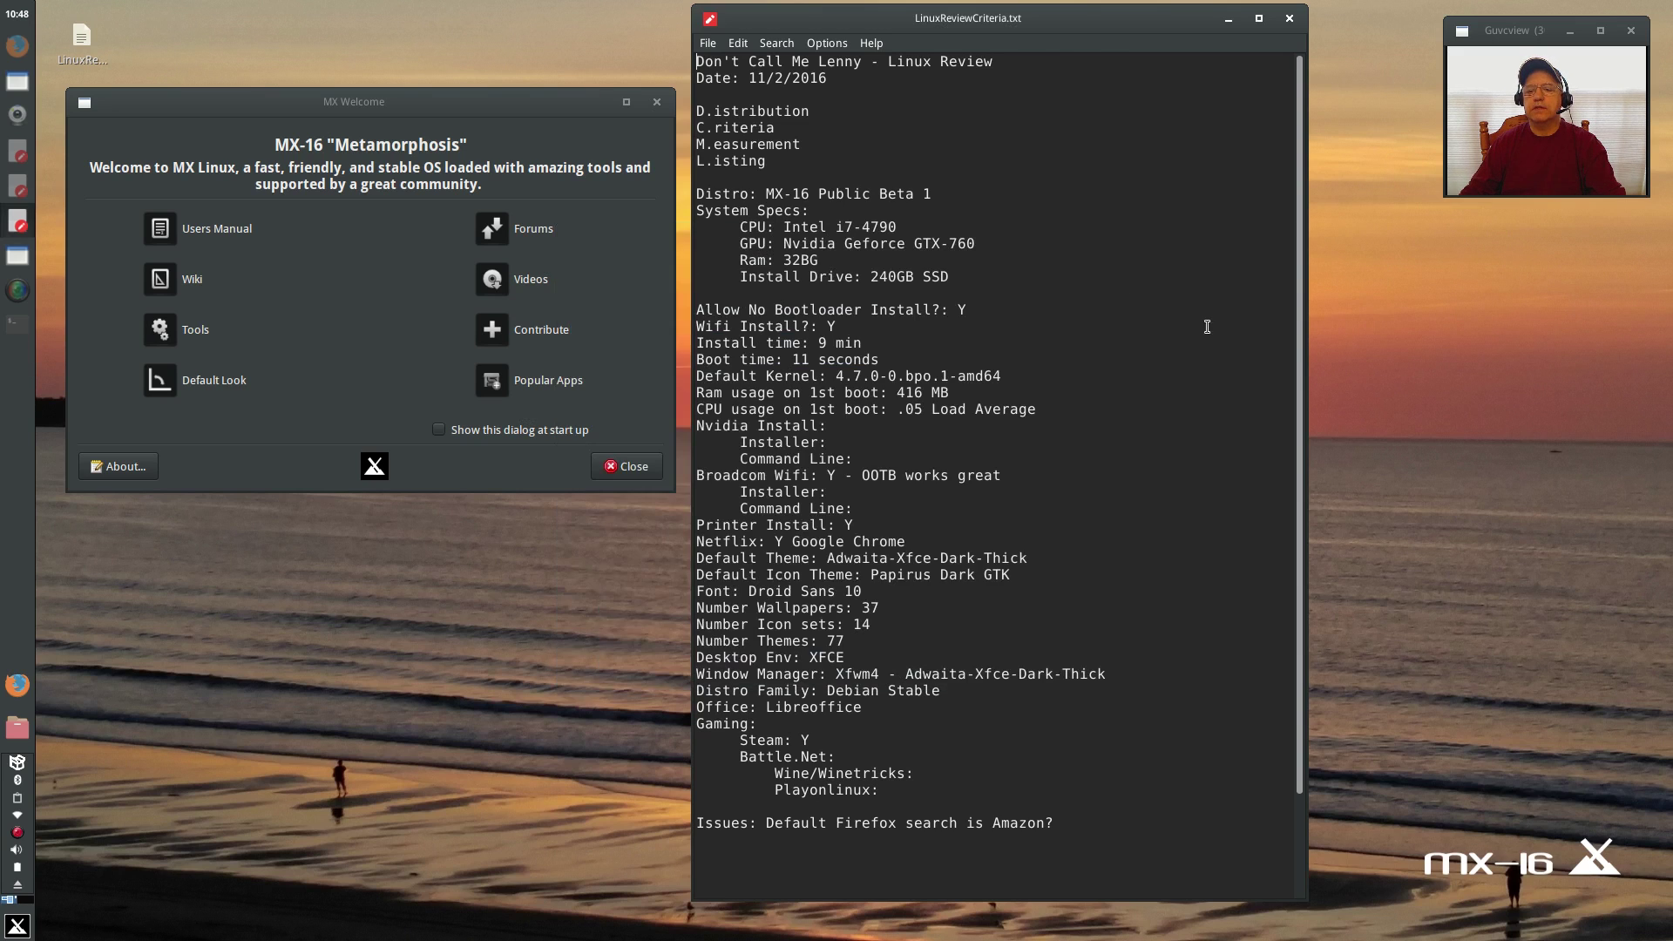
Open Desktop Settings from the desktop context menu to view the wallpaper images
right_click(1445, 498)
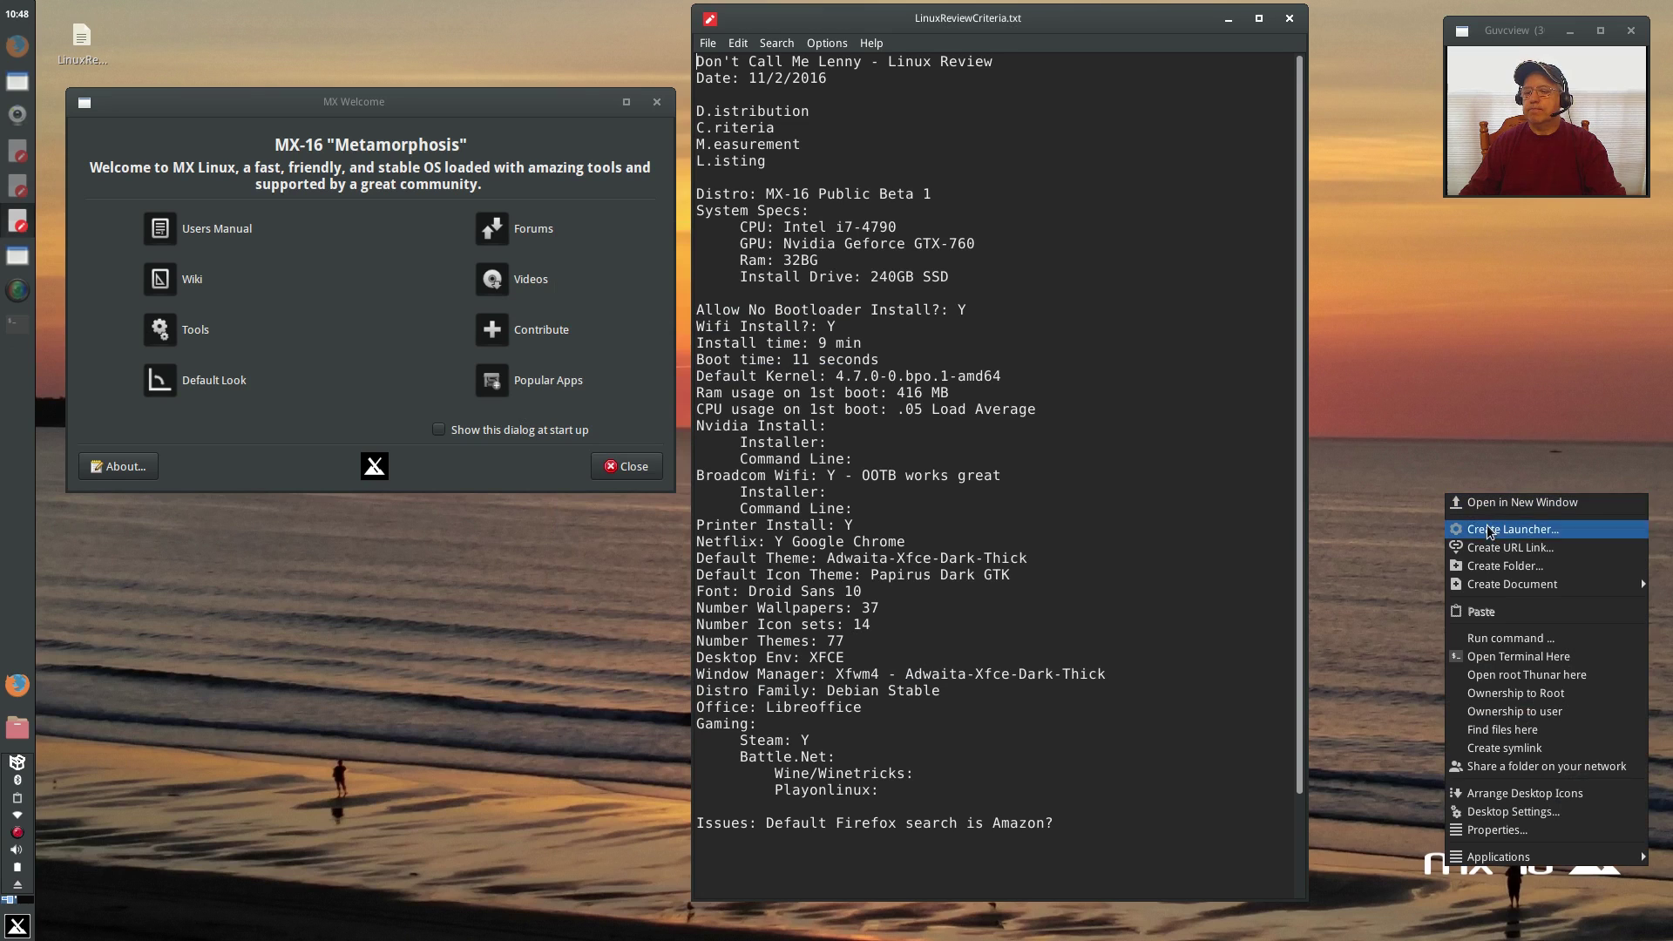
left_click(1485, 817)
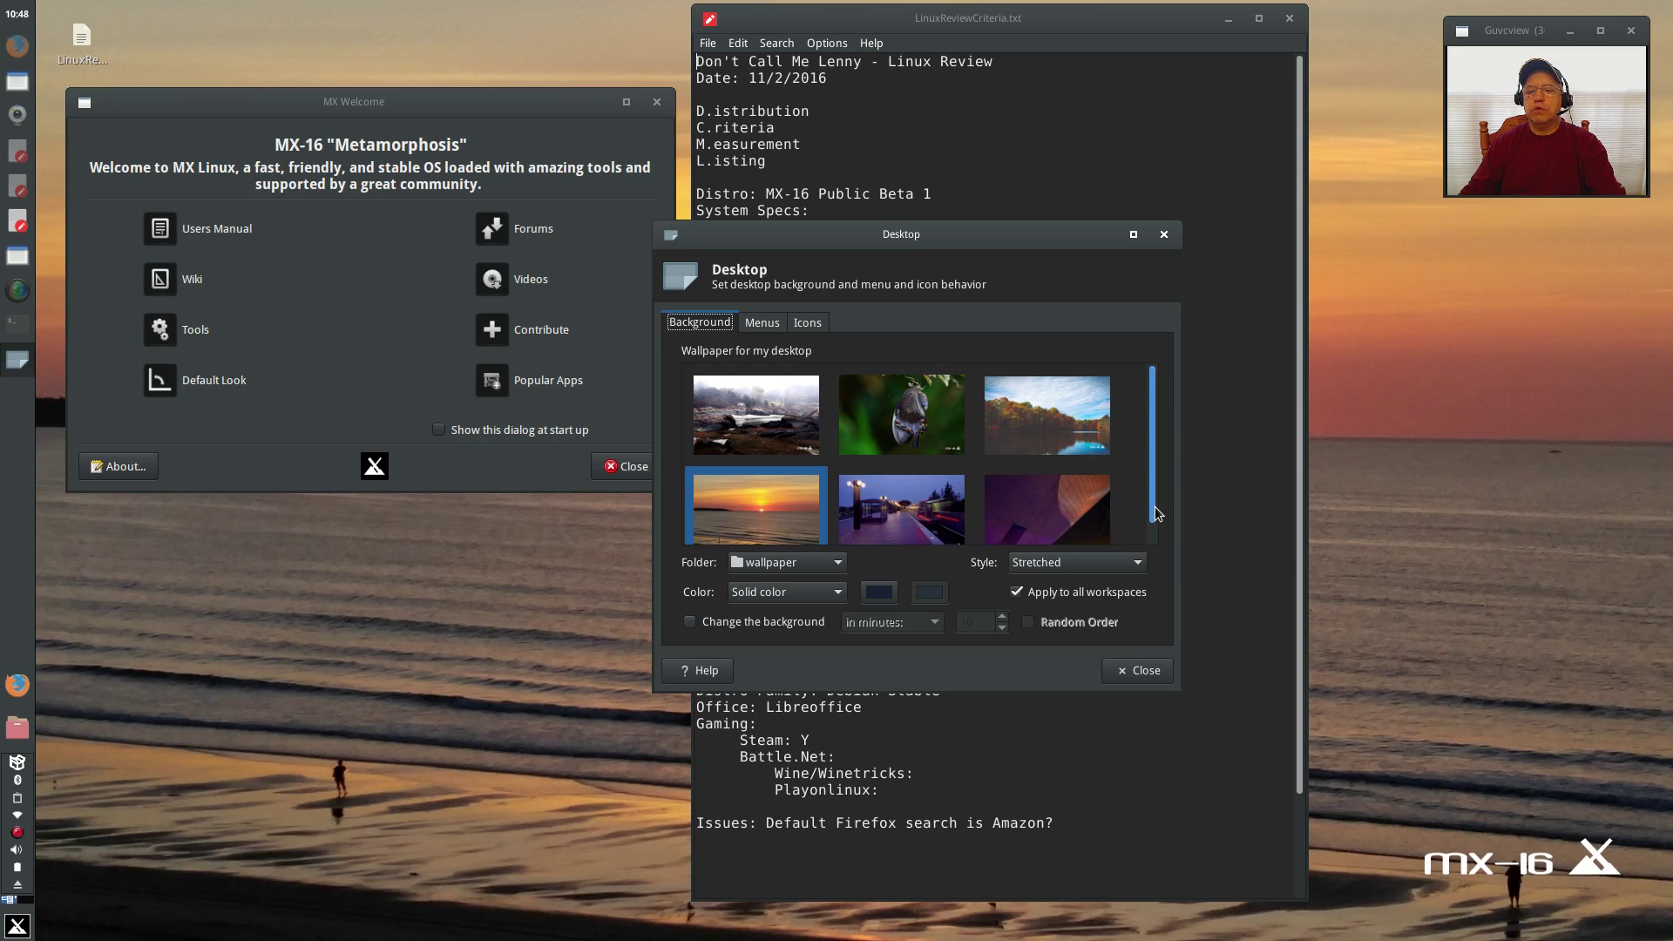
left_click_drag(1154, 506, 1154, 522)
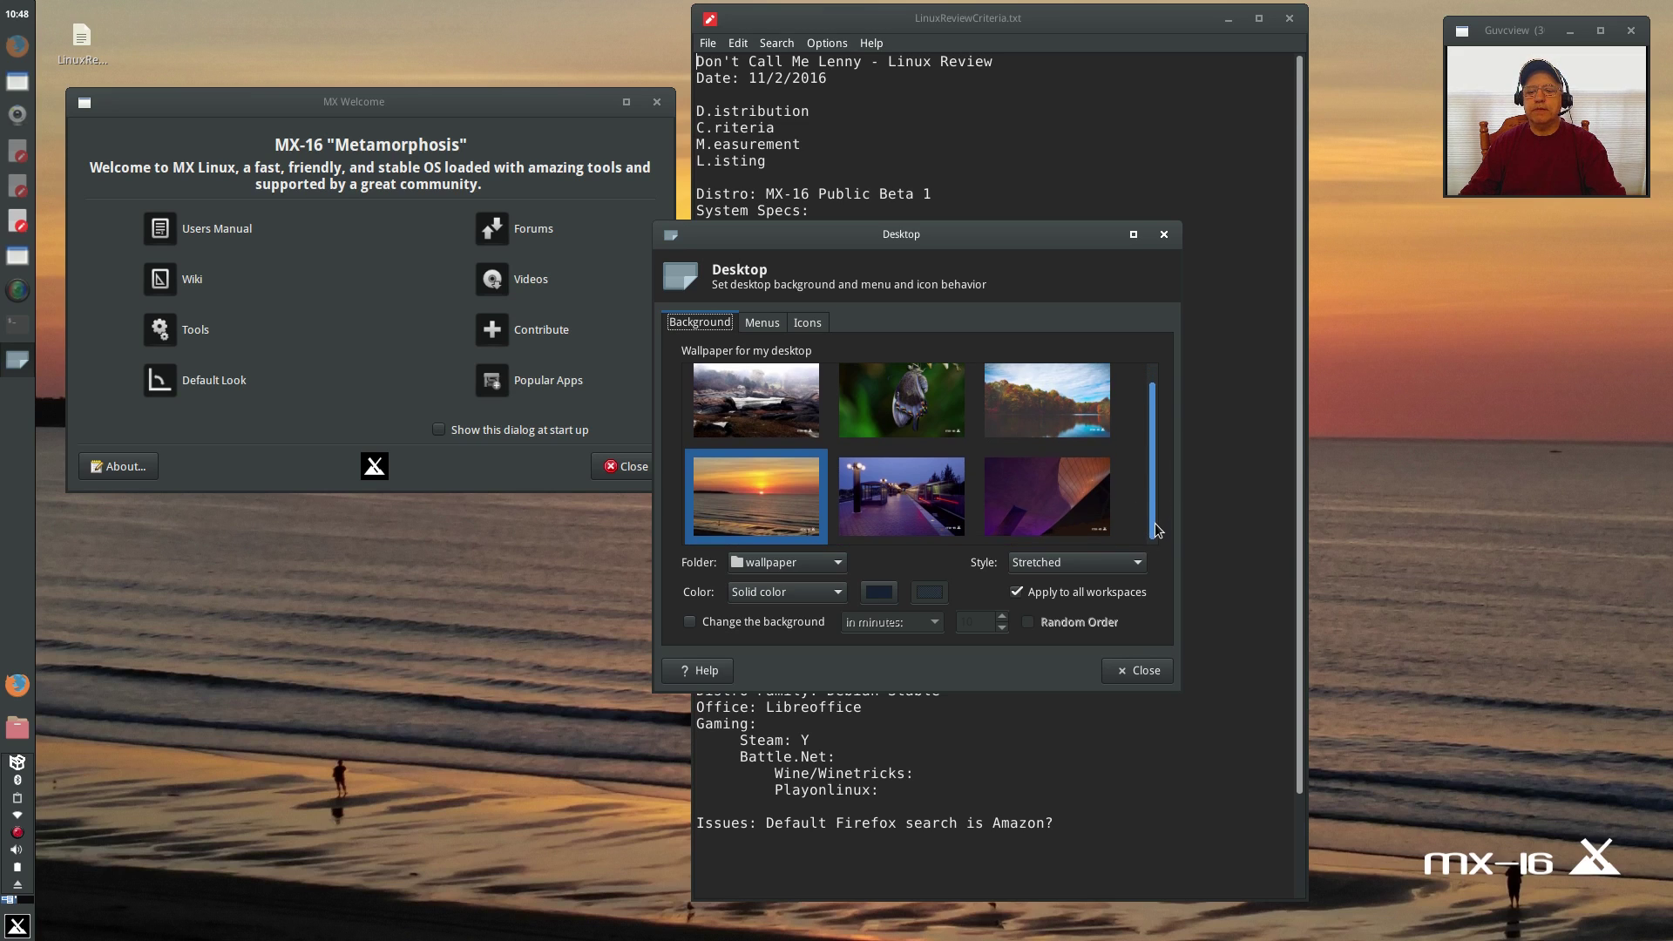
scroll(1154, 436, "up", 1)
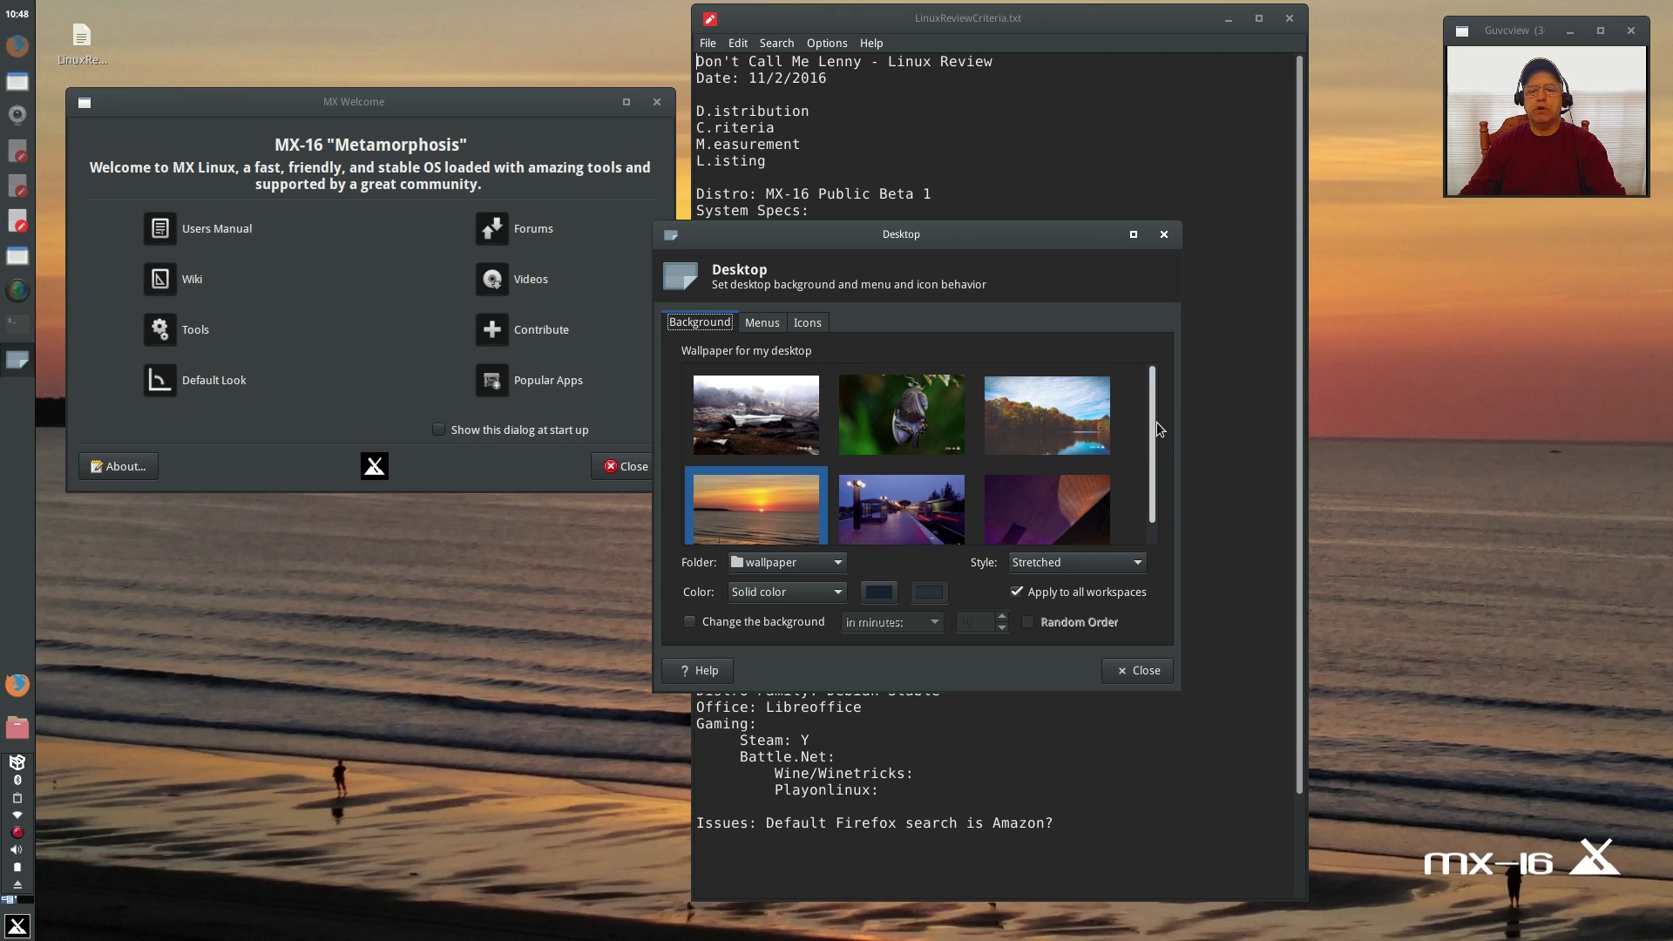
Close Desktop settings and change Number Wallpapers in the notes from 37 to 6
left_click(1137, 673)
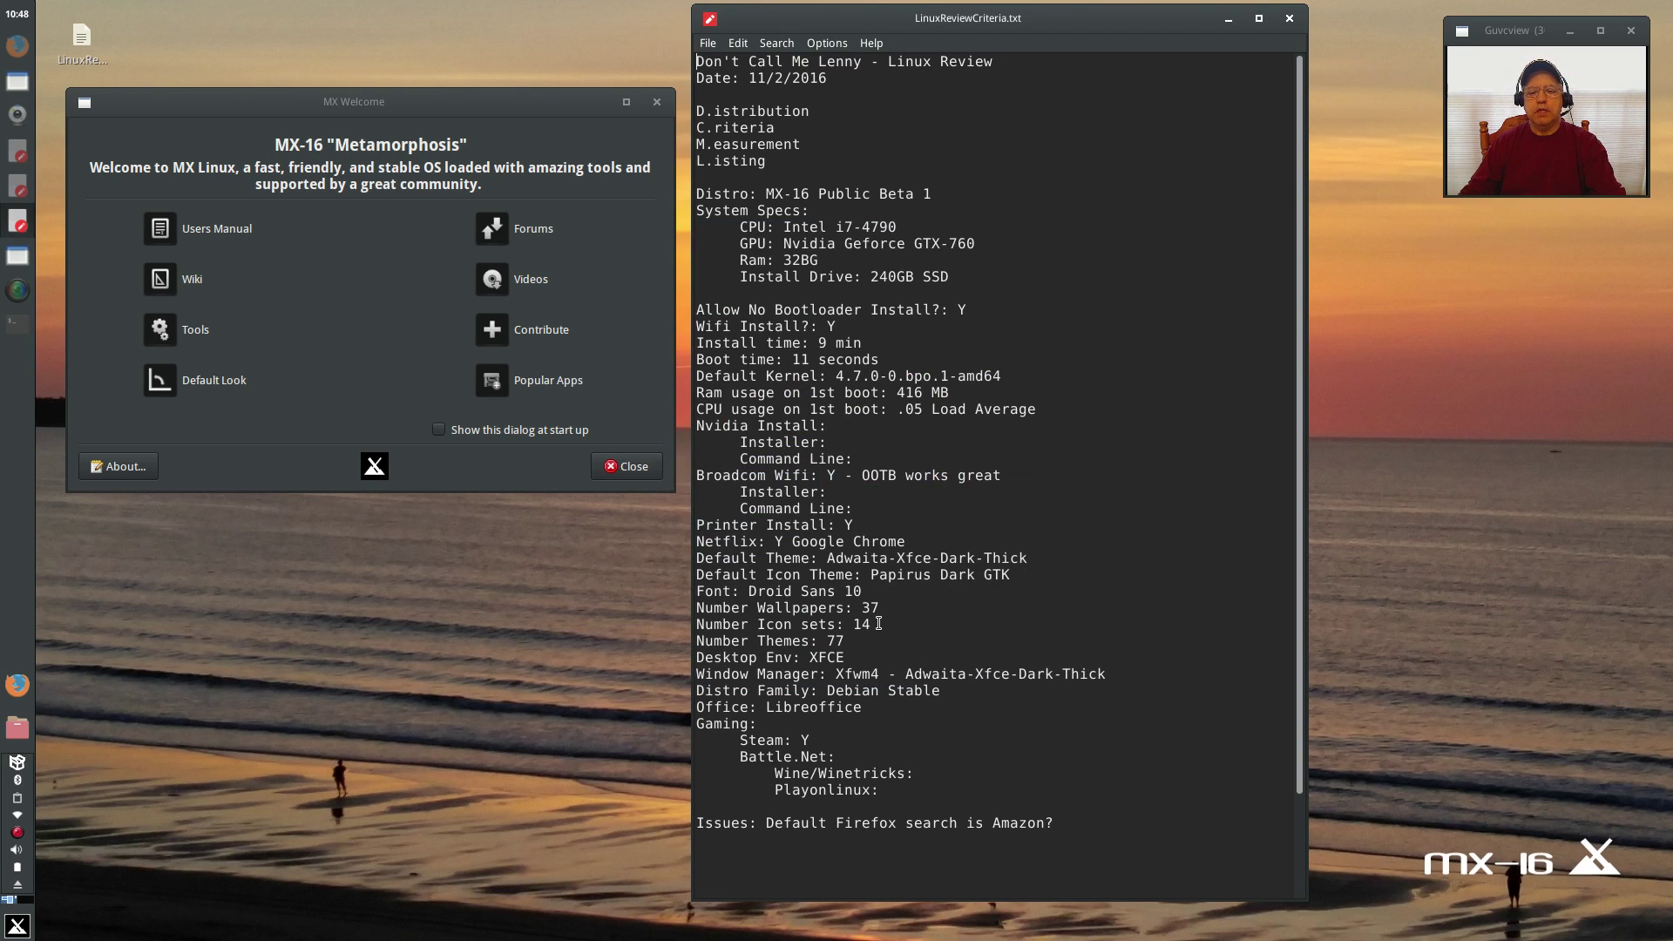
left_click_drag(880, 607, 857, 607)
type("6")
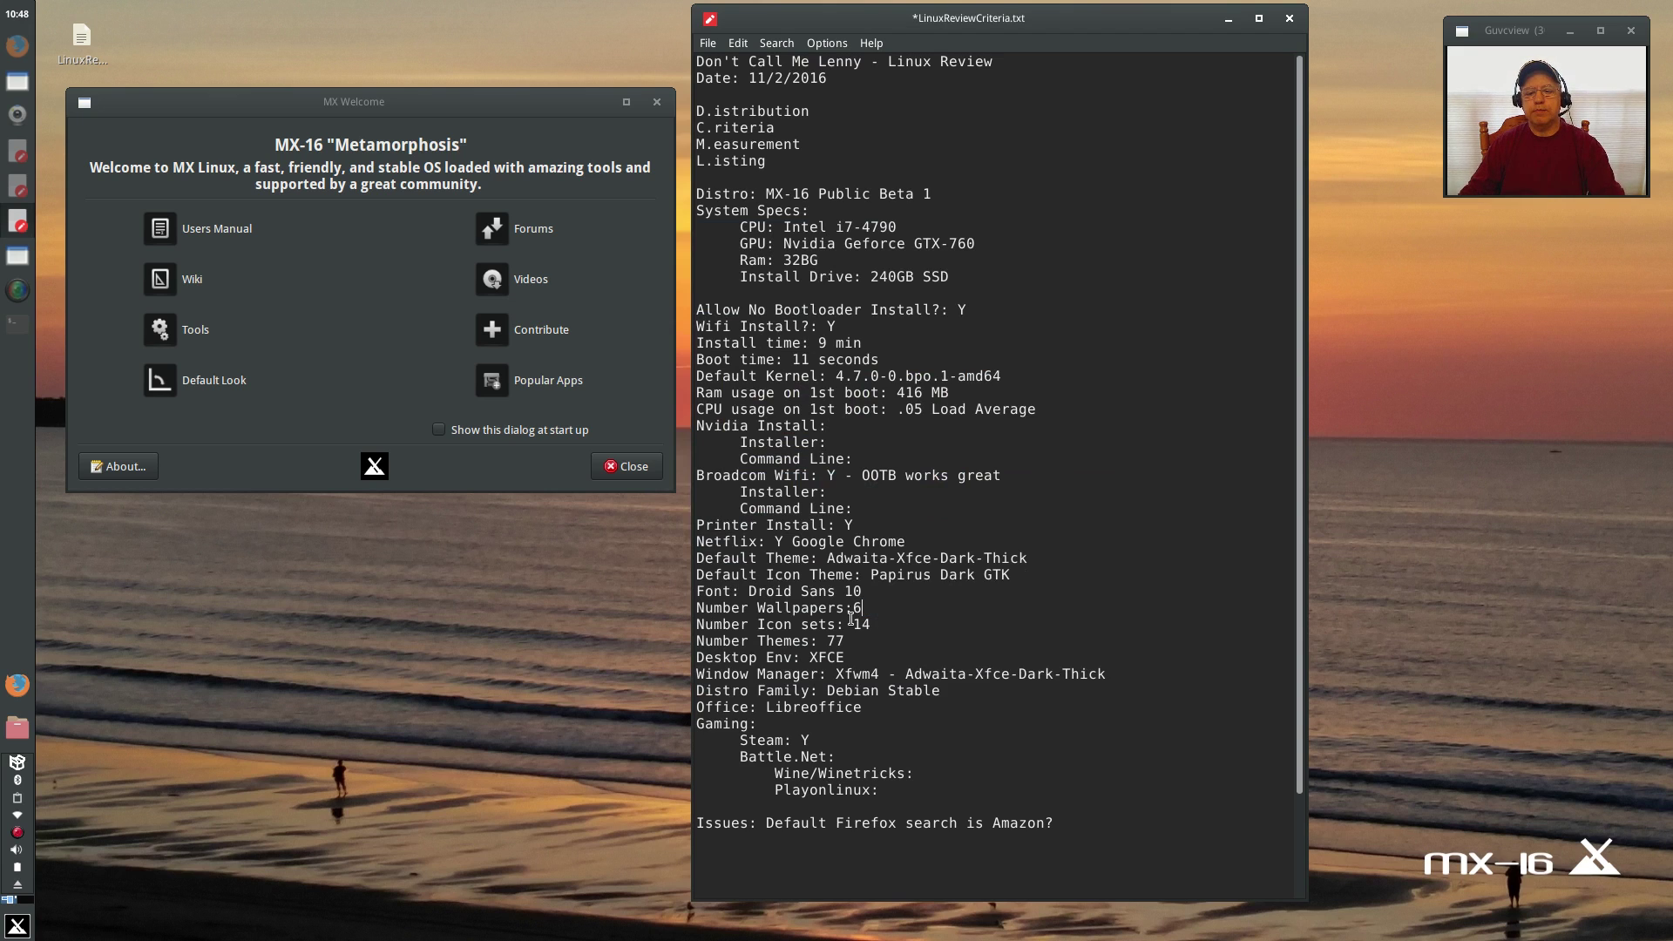
left_click(852, 613)
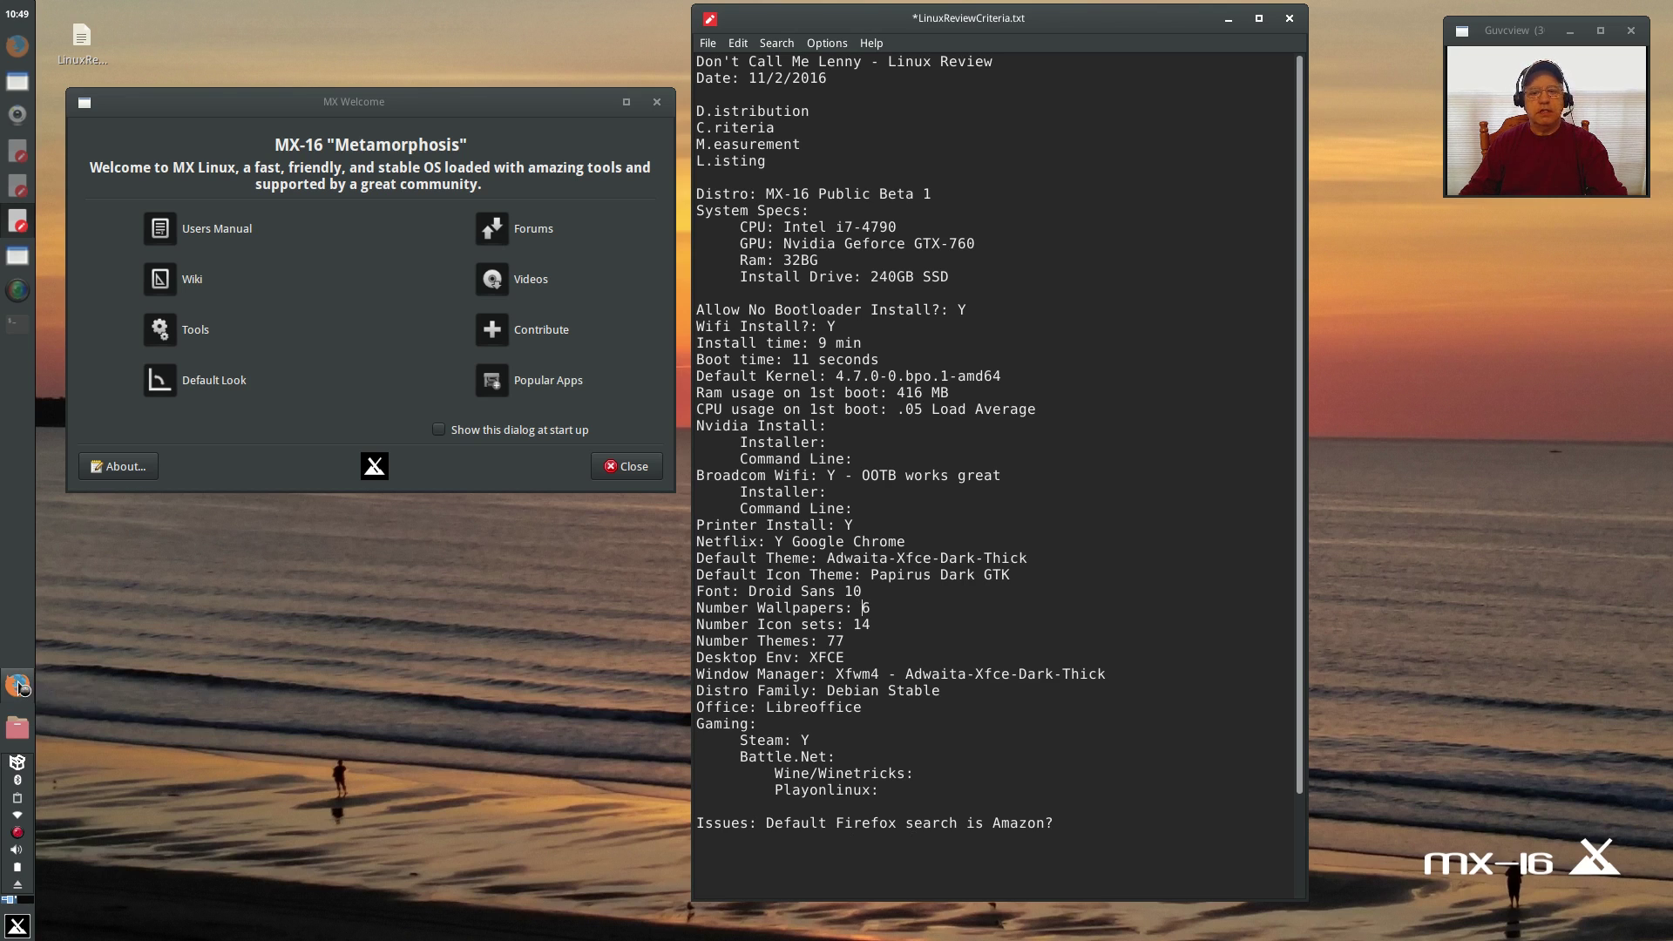
Launch Firefox, move it up-left, and confirm the default search engine is Amazon.com Search
left_click(17, 686)
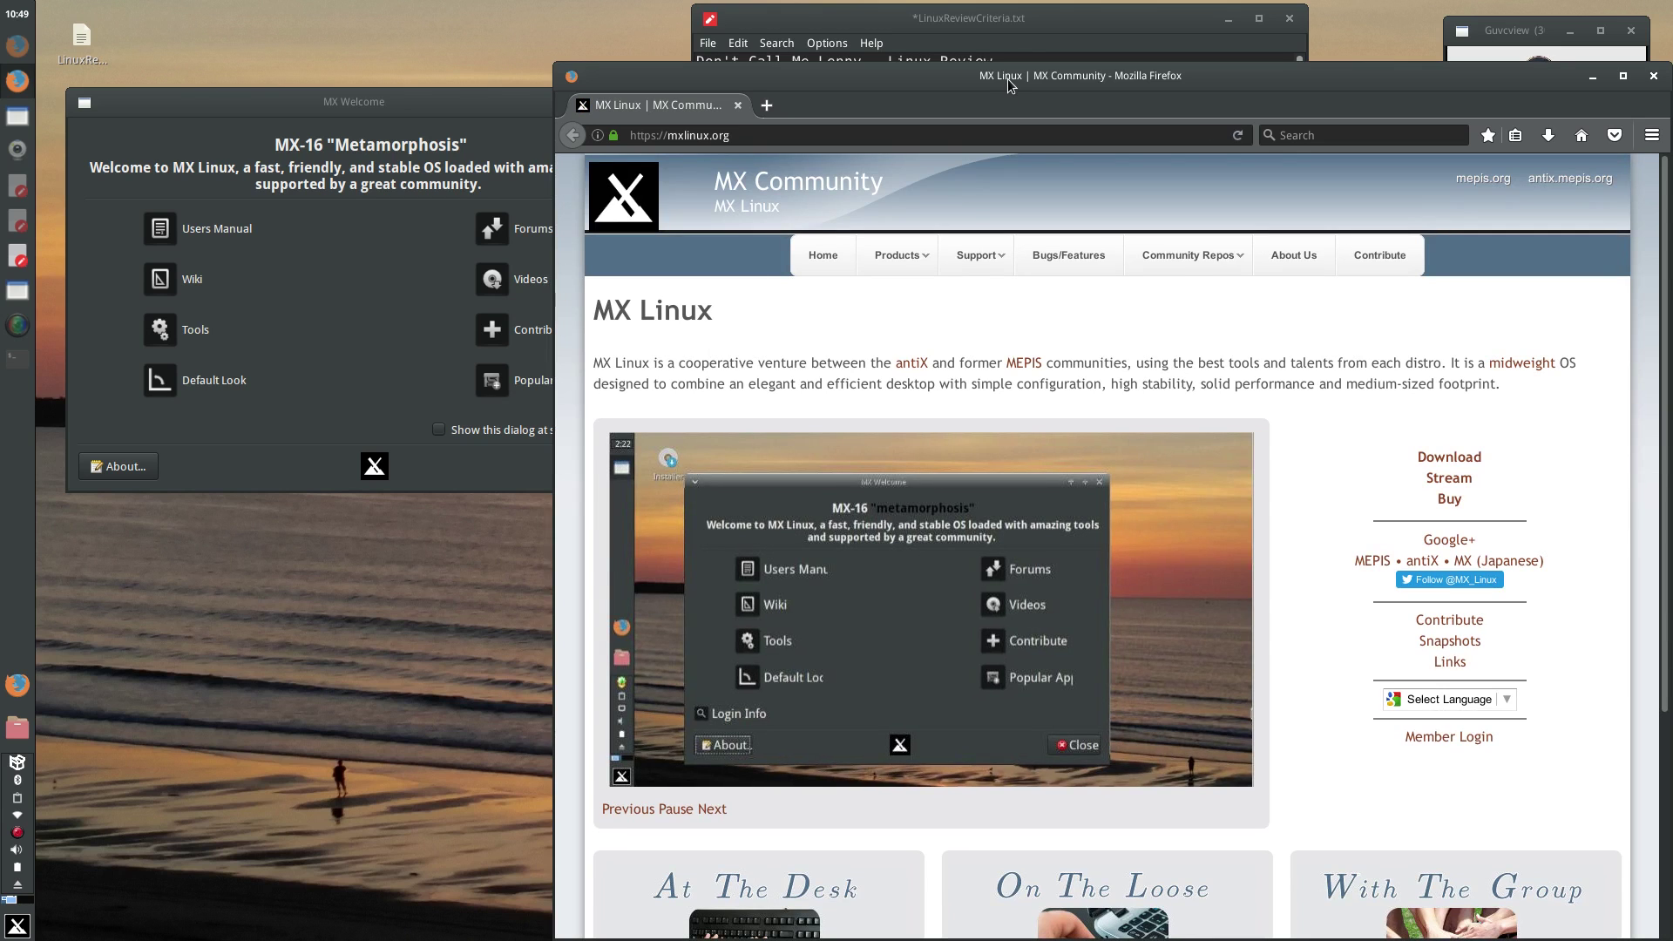
left_click_drag(1007, 79, 747, 17)
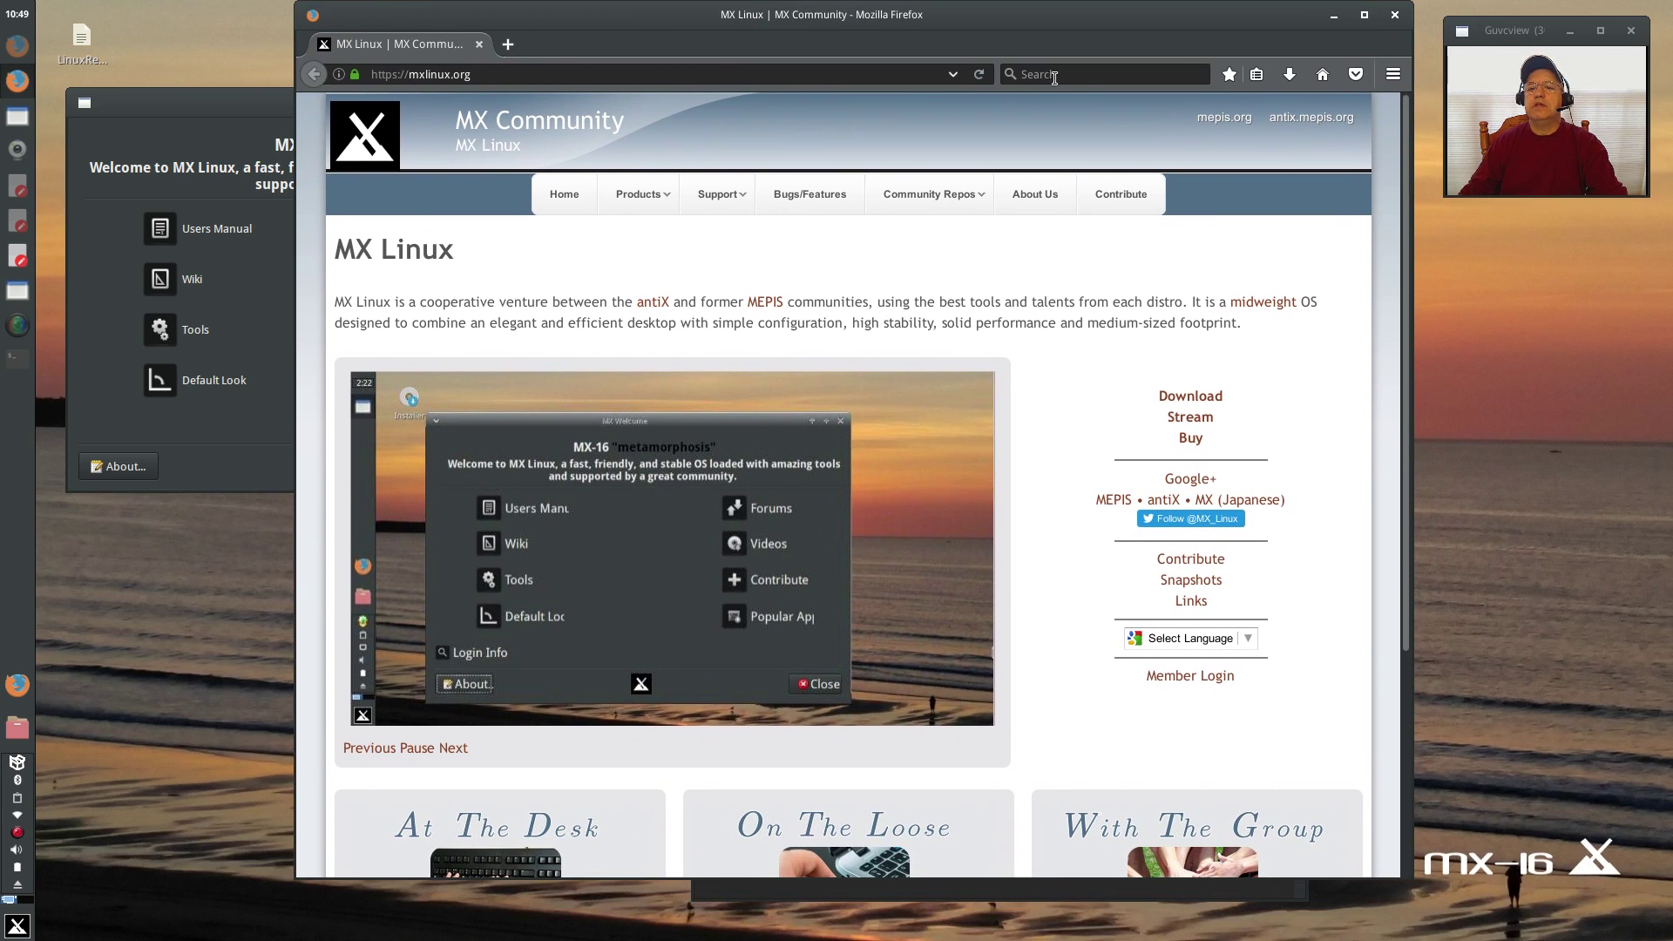
left_click(1014, 77)
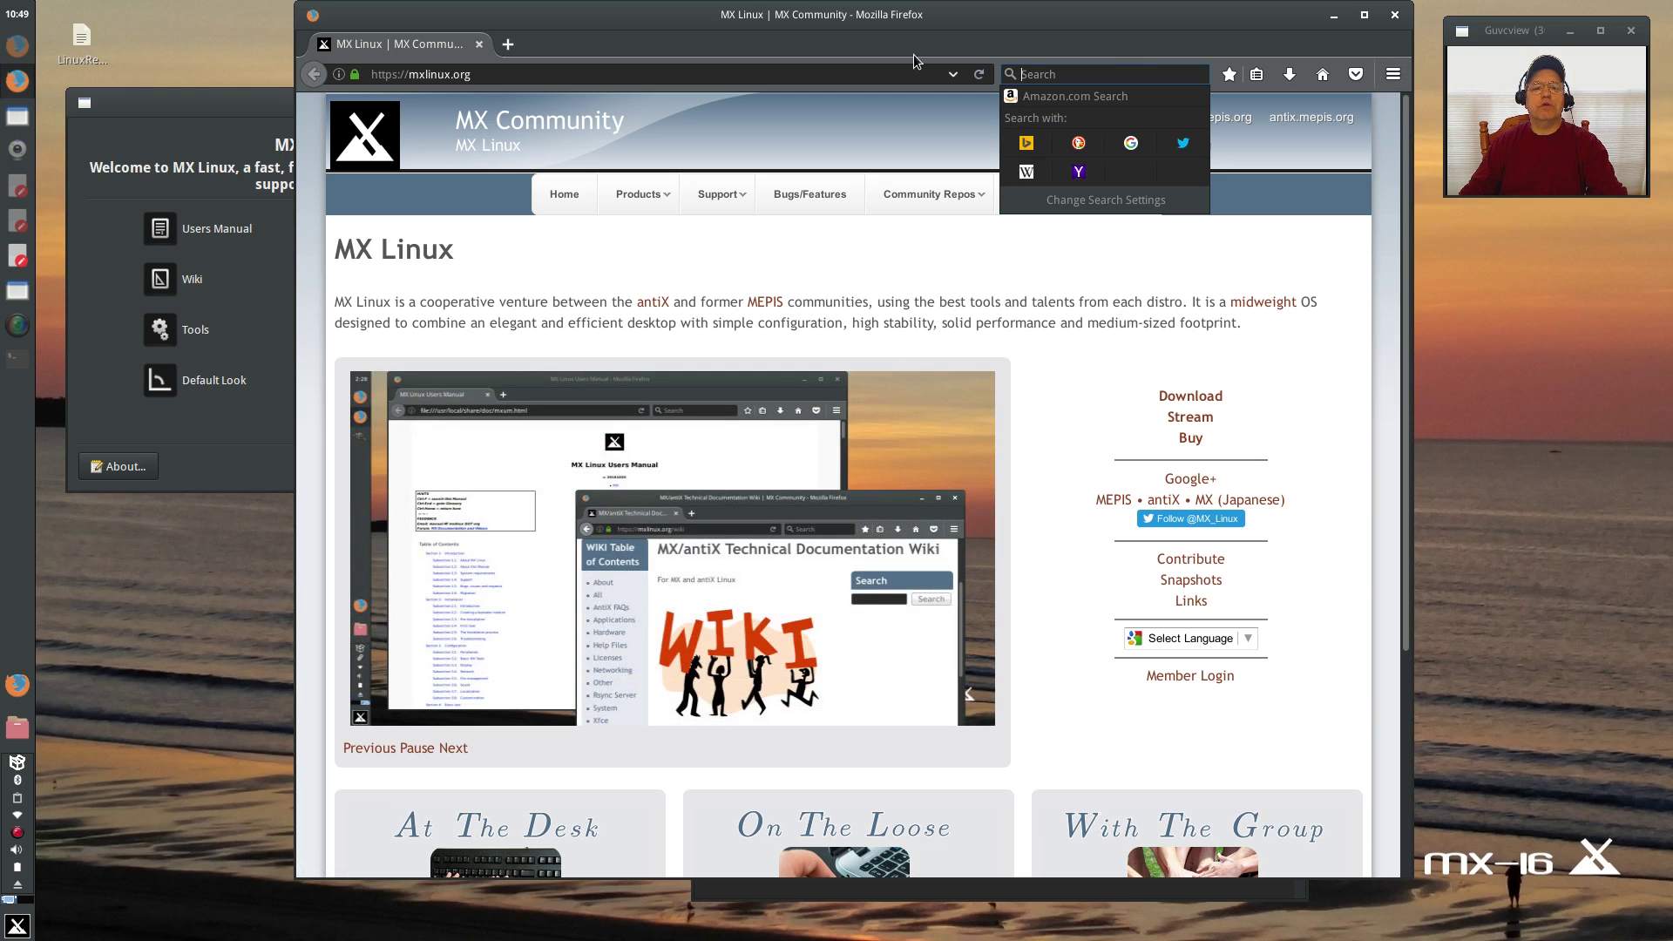
left_click(1393, 19)
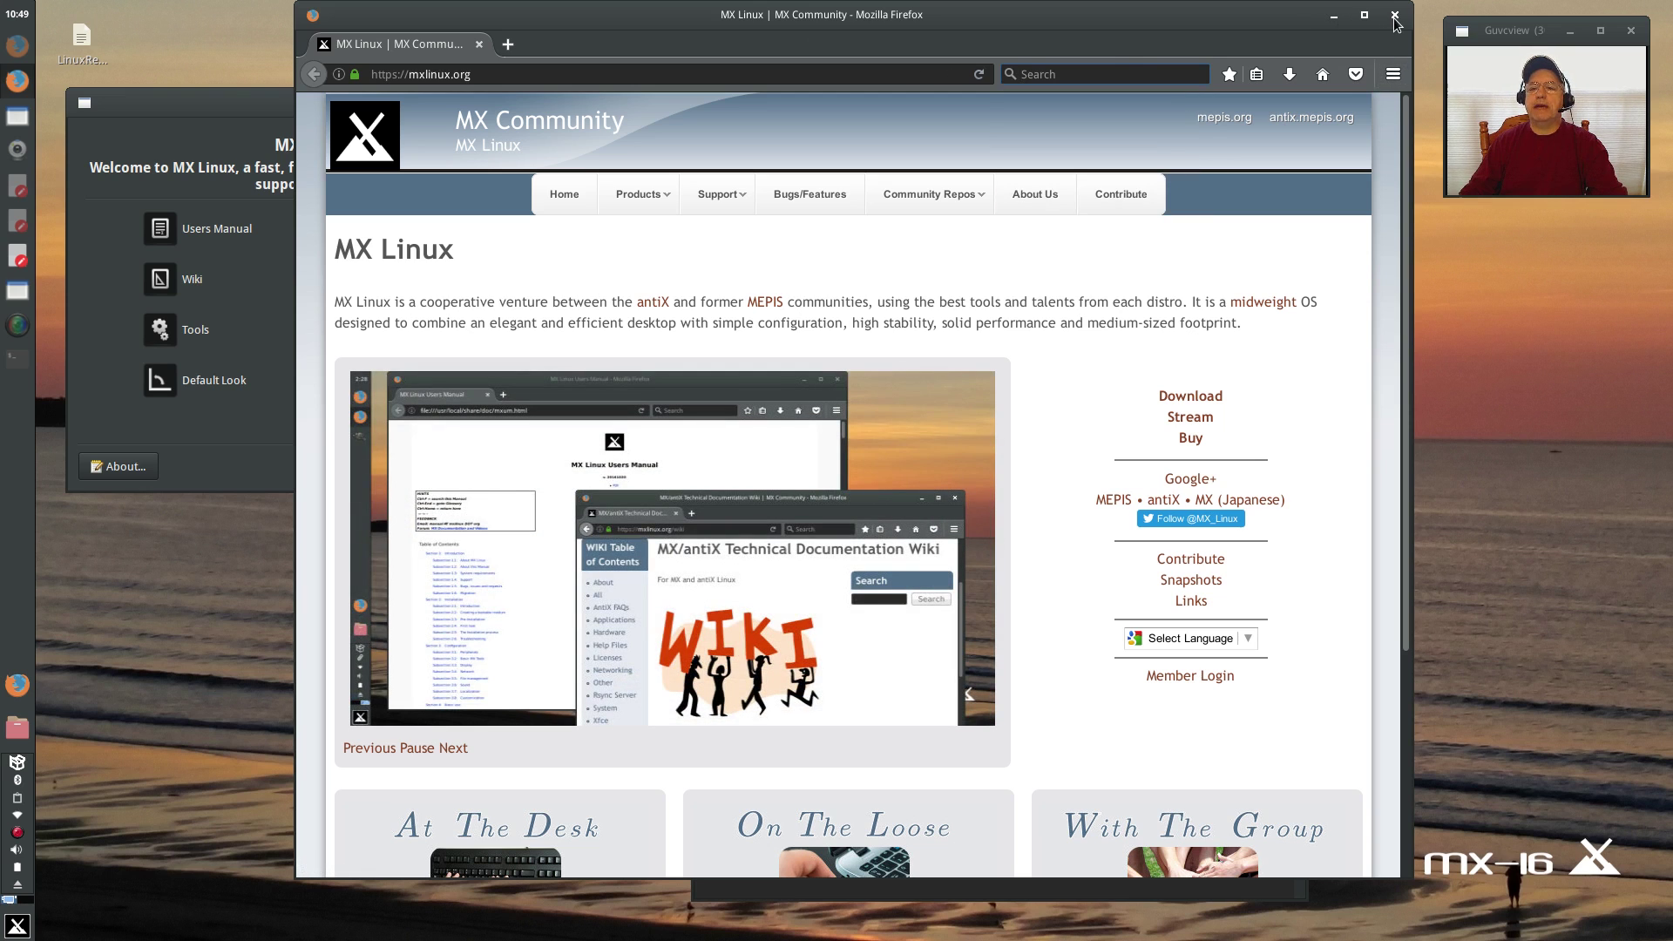
Close the Firefox window to bring the review notes back beside MX Welcome
left_click(1394, 19)
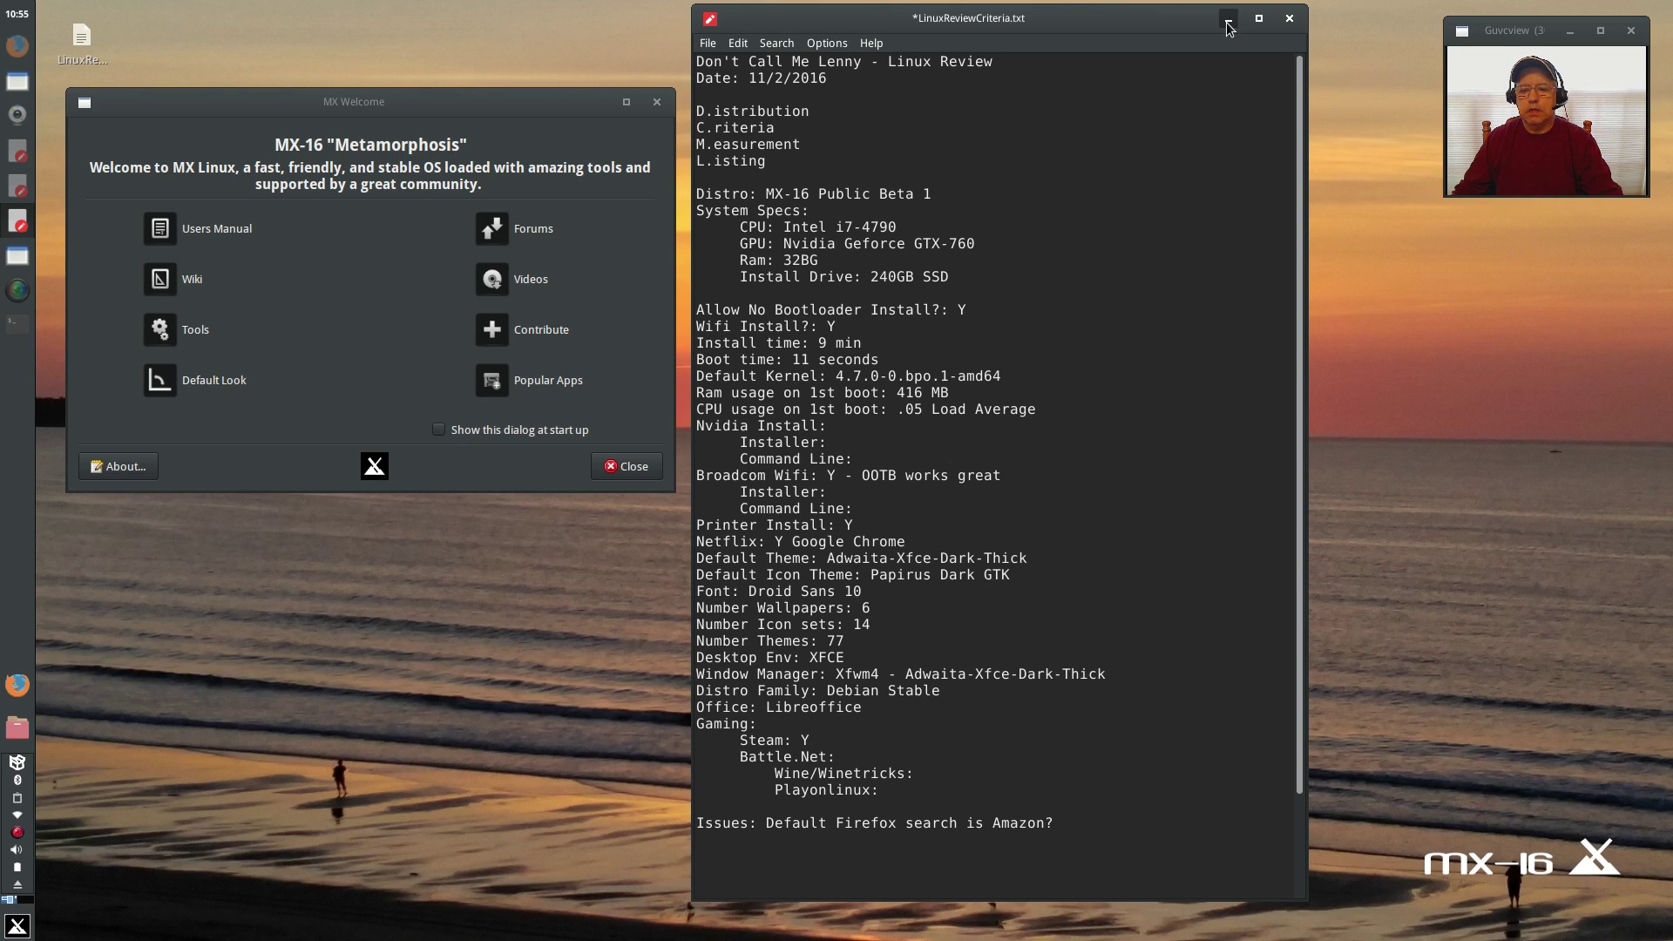
Minimize the notes, move MX Welcome lower-right, and open Debian Wiki's NvidiaGraphicsDrivers page in Firefox
left_click(1228, 21)
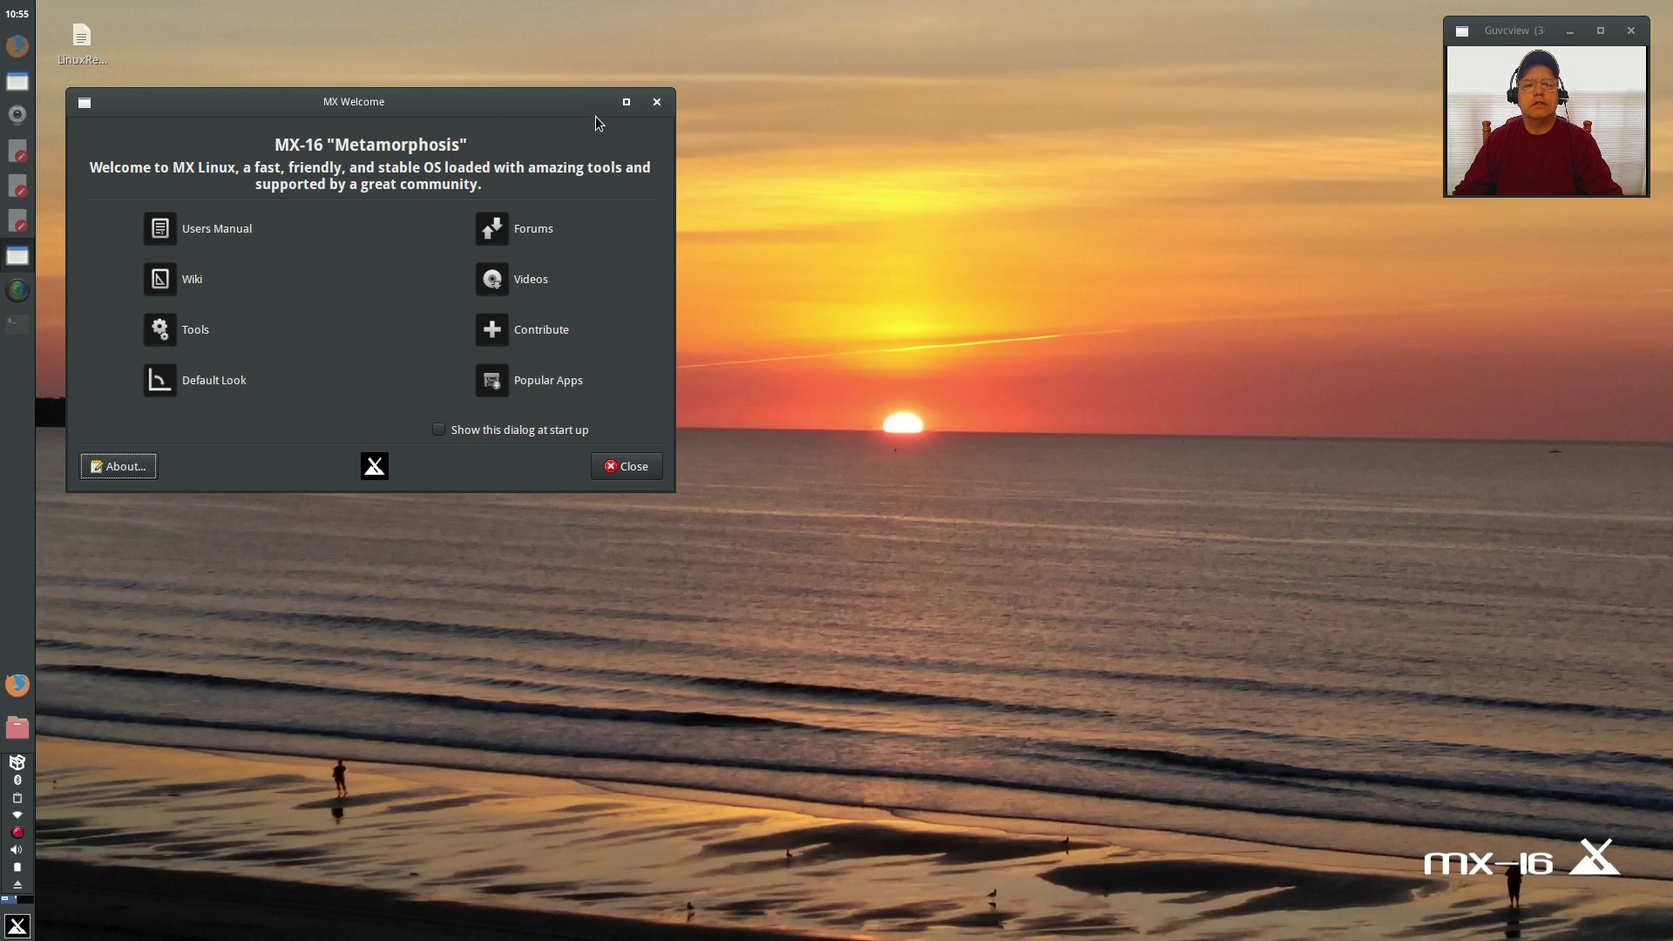
left_click_drag(540, 109, 1525, 535)
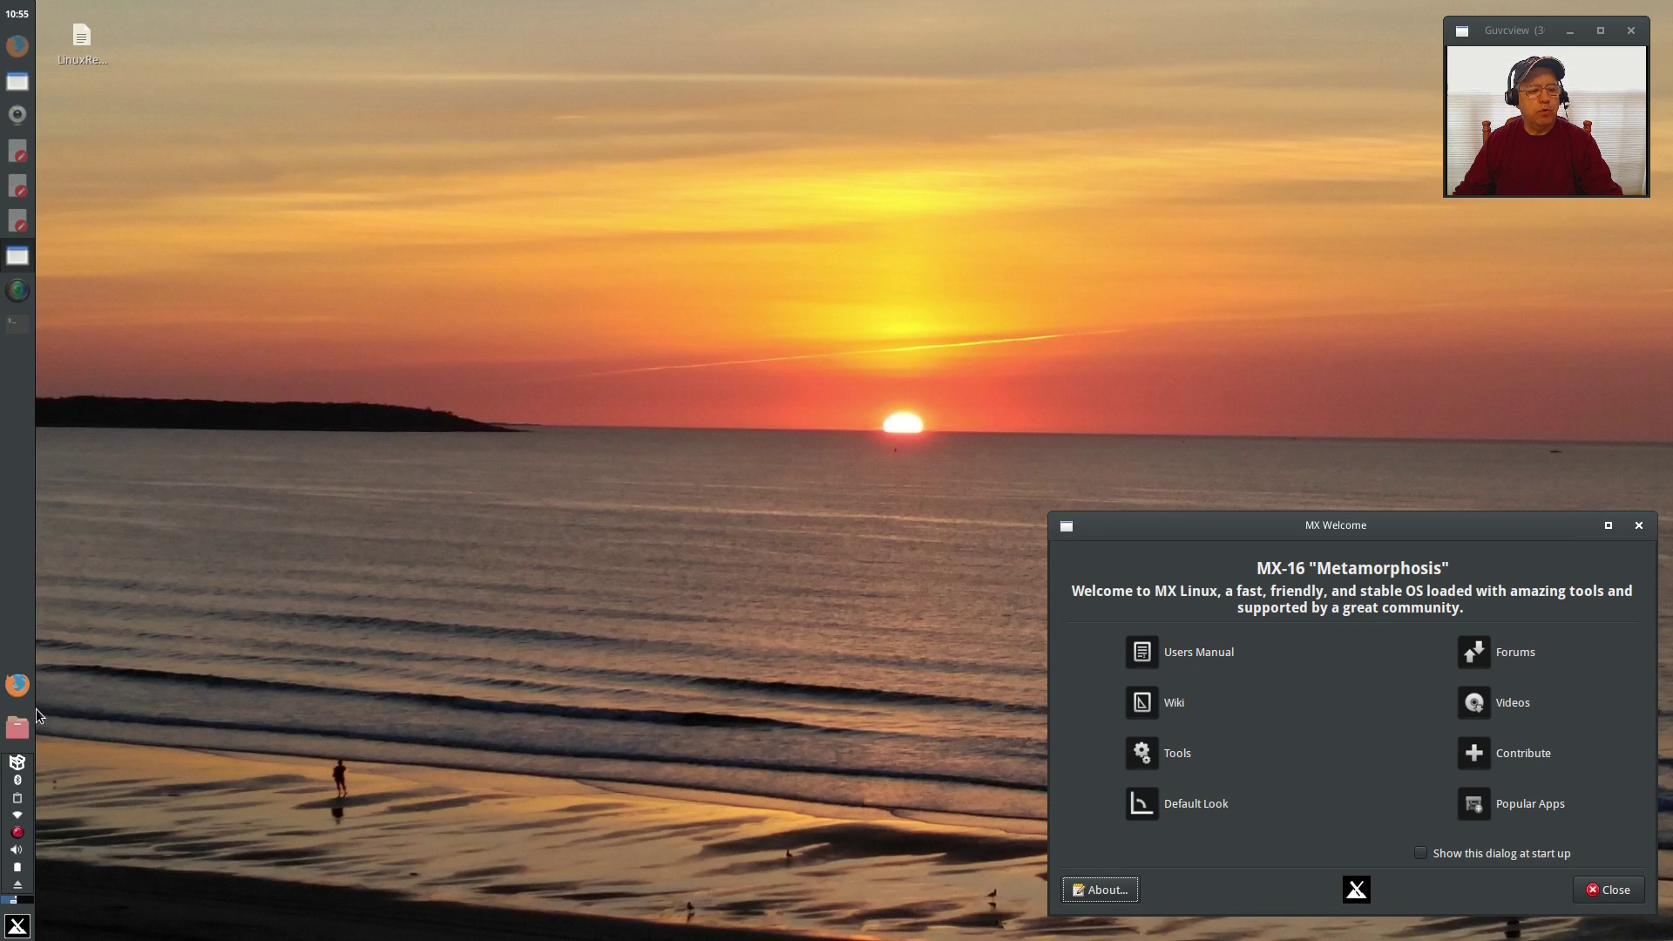
left_click(17, 685)
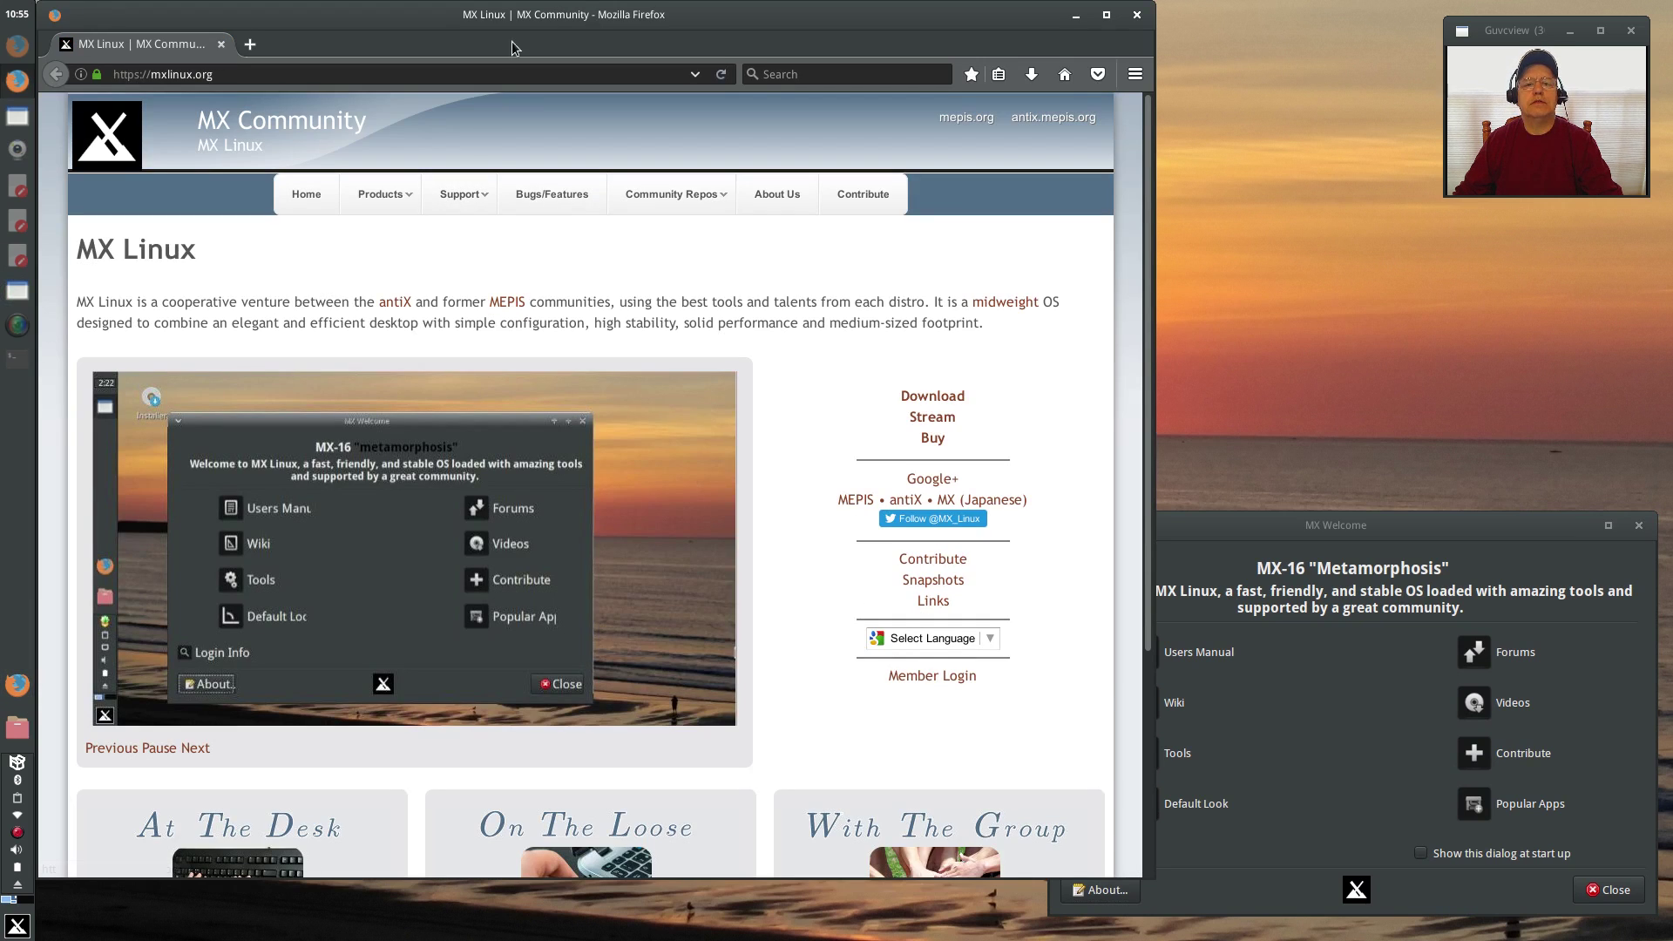
left_click_drag(556, 14, 788, 43)
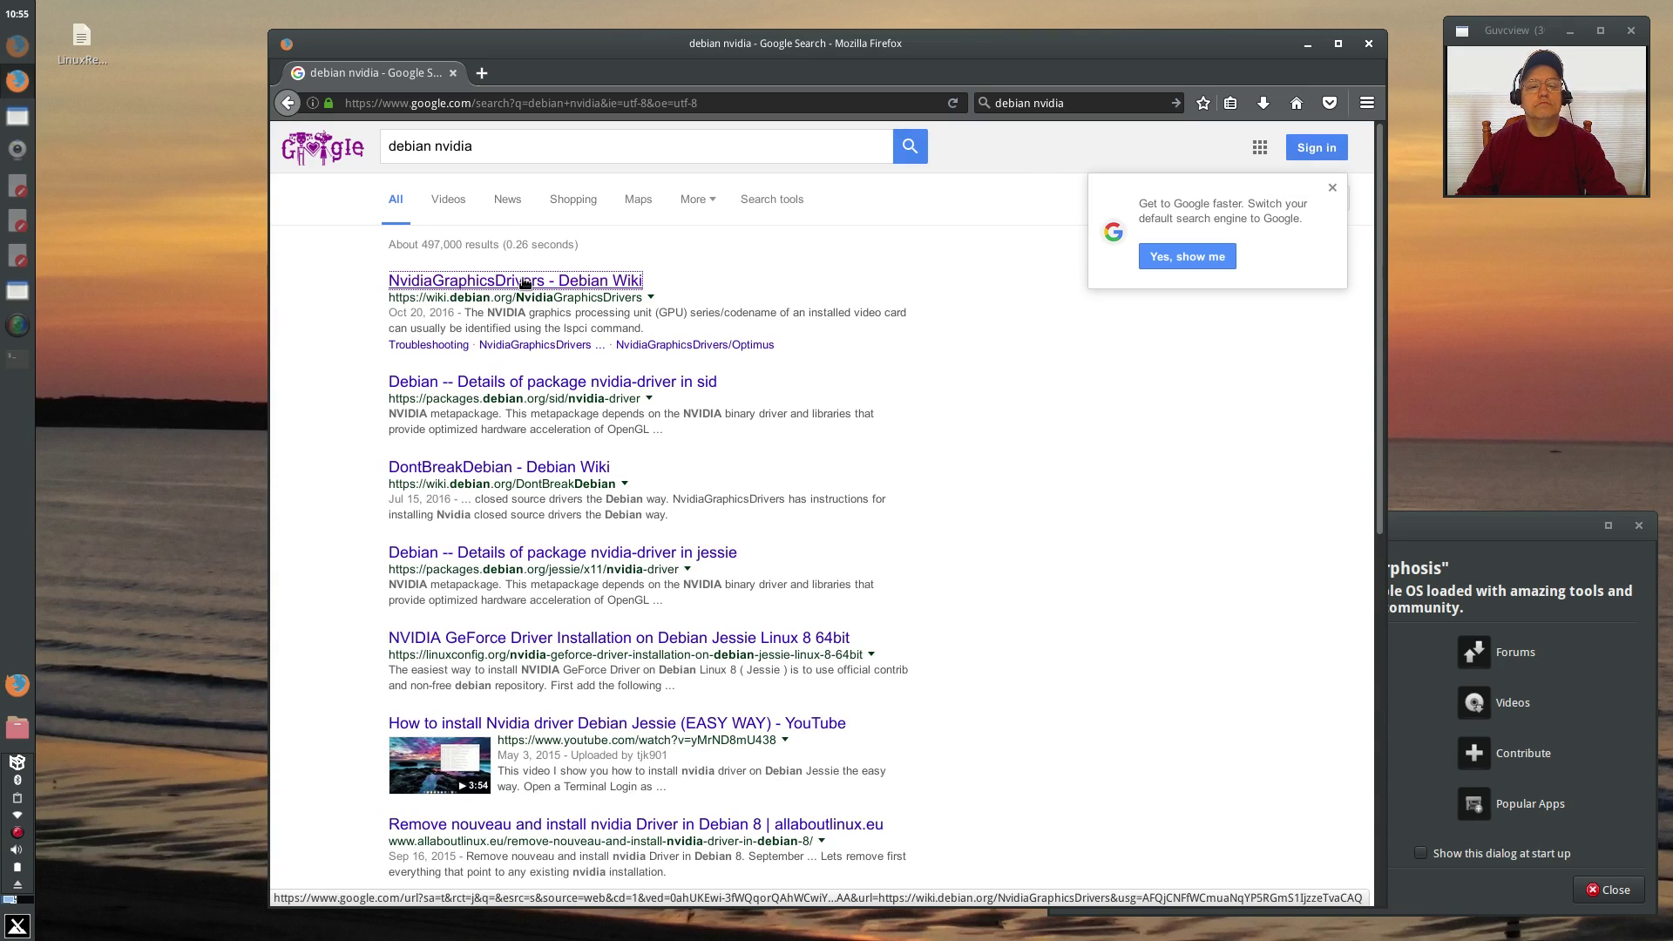
left_click(525, 281)
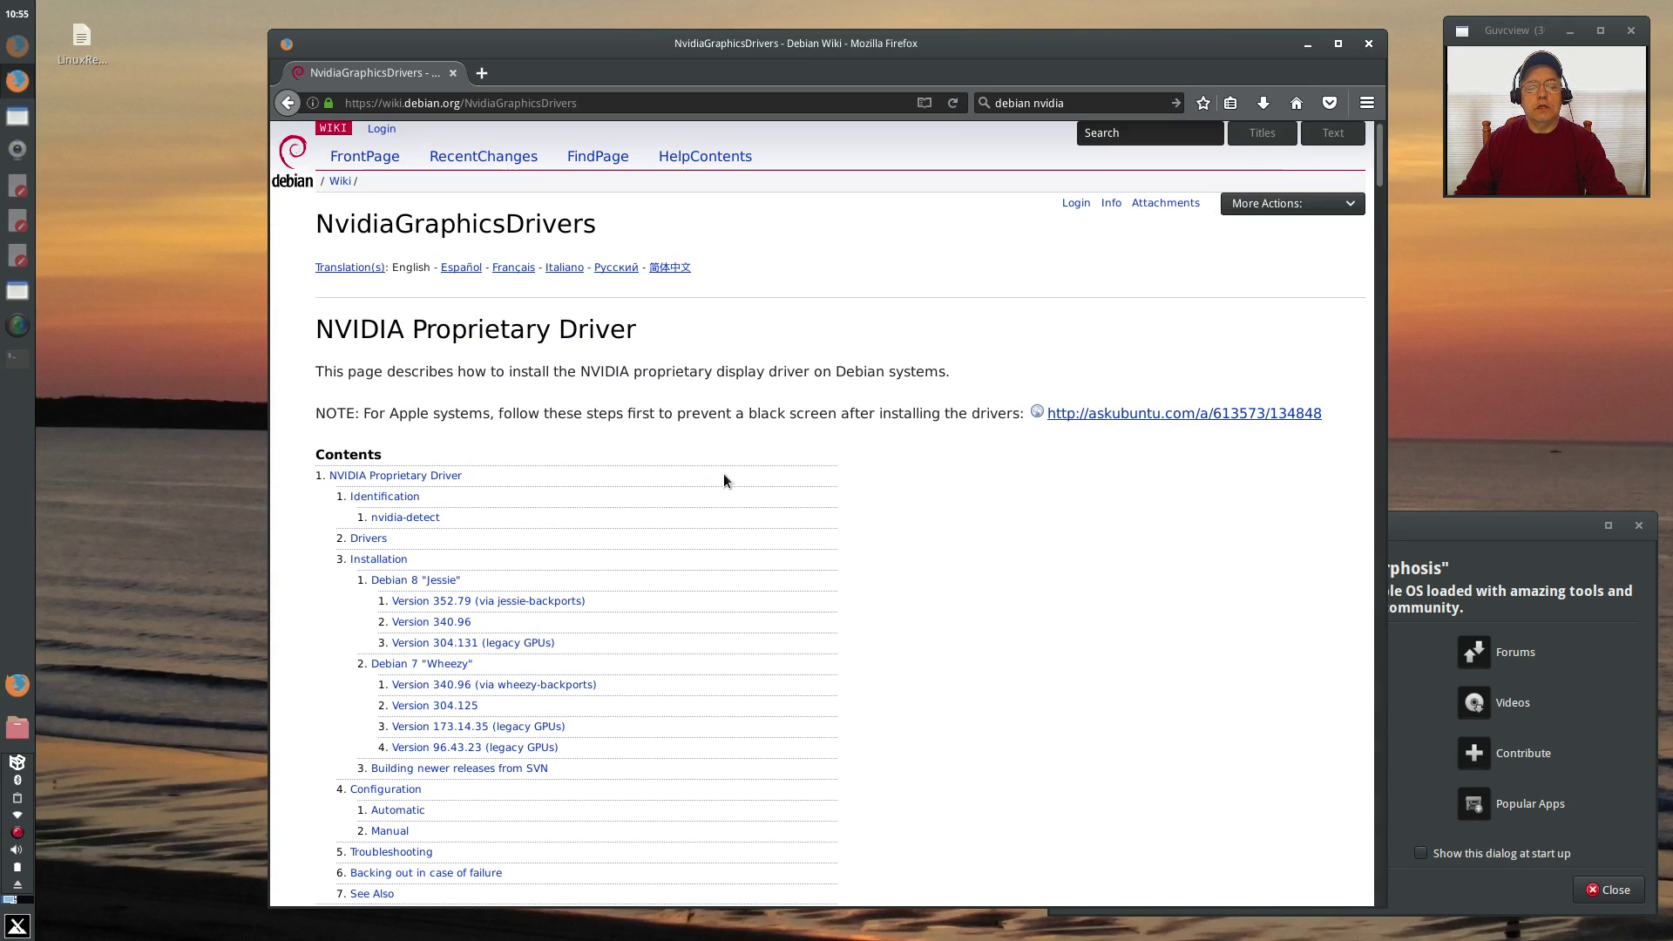
scroll(723, 490, "down", 10)
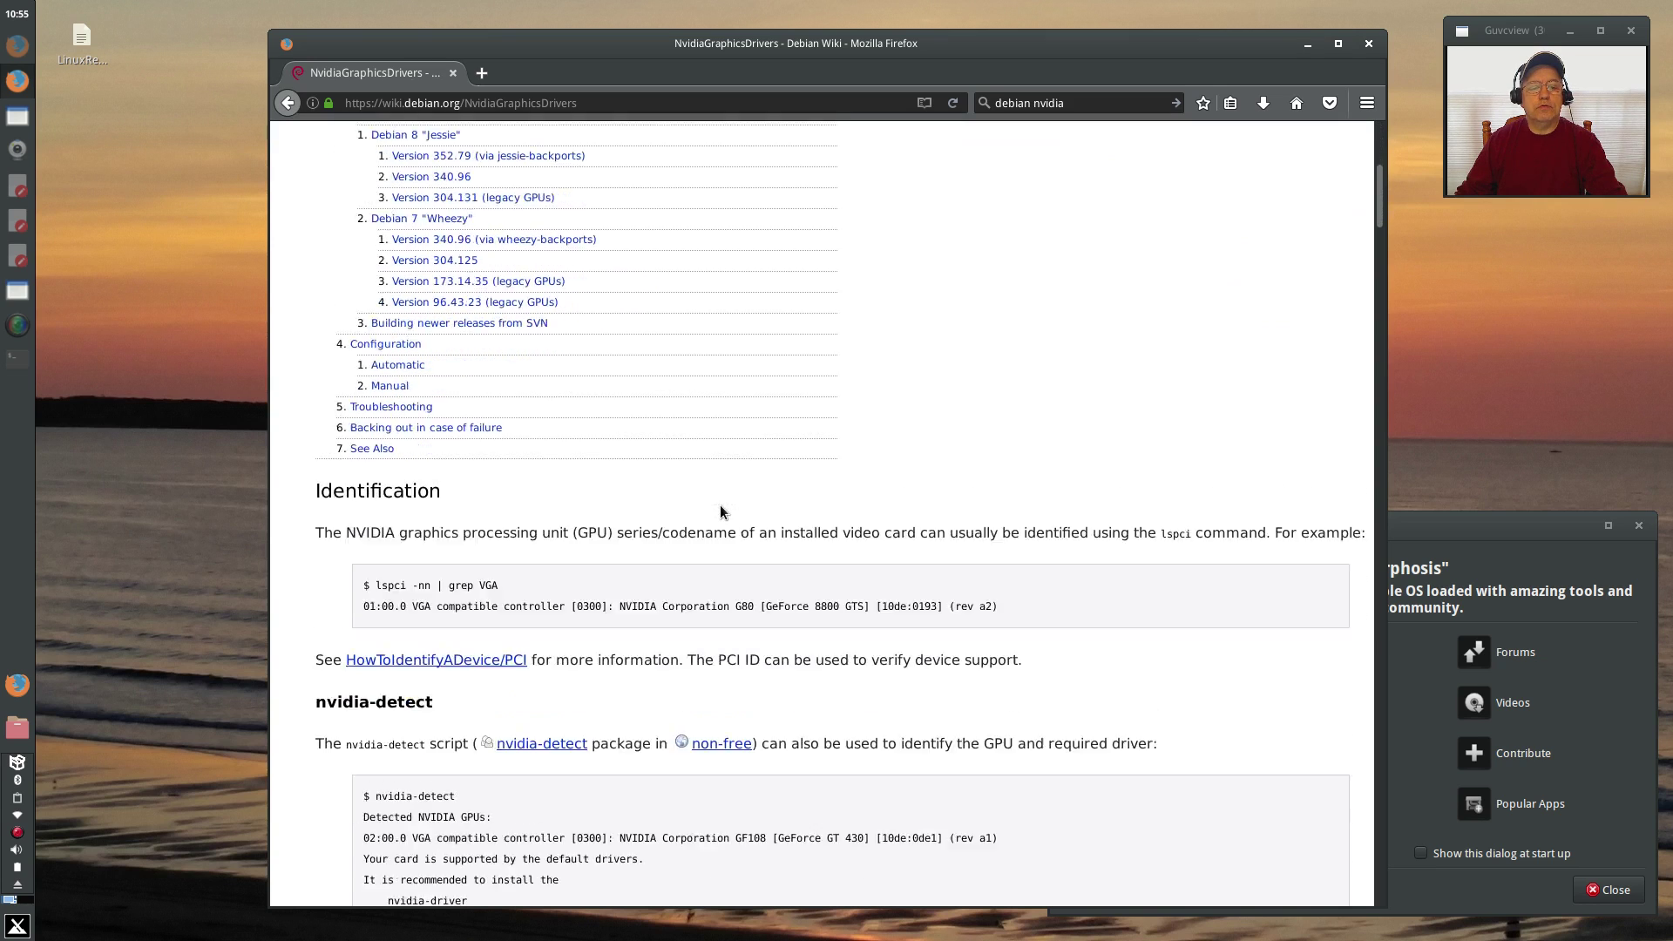
scroll(720, 511, "down", 2)
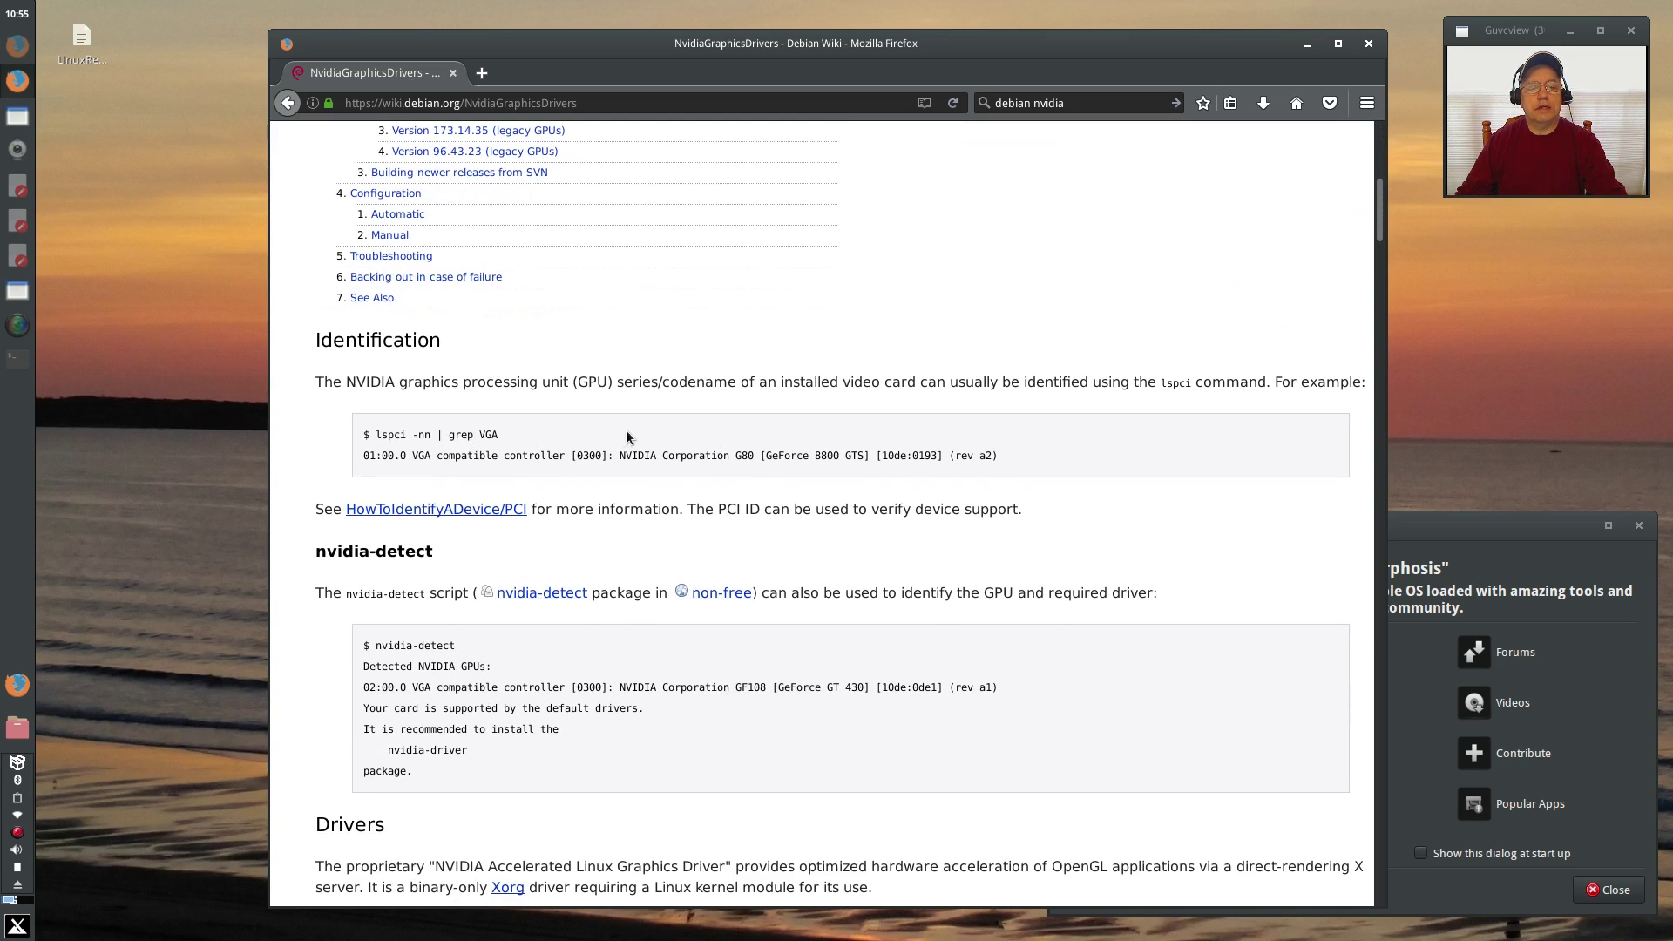
scroll(599, 581, "down", 6)
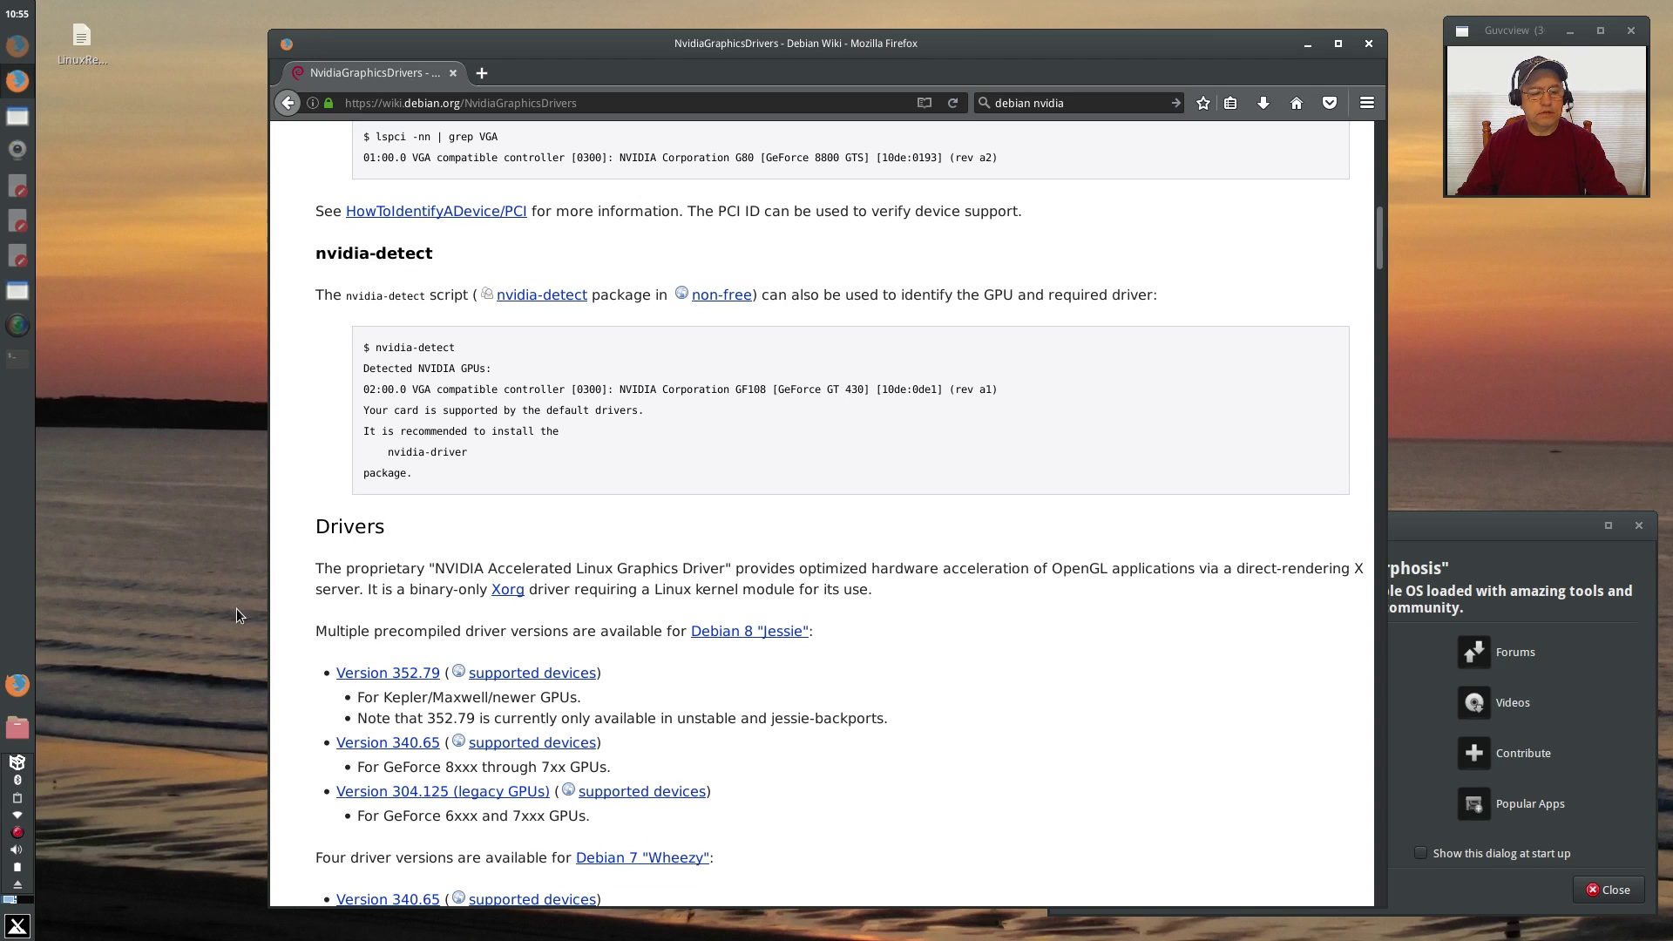
In a new terminal, install nvidia-detect and run sudo nvidia-detect to identify the GTX 760
left_click(17, 926)
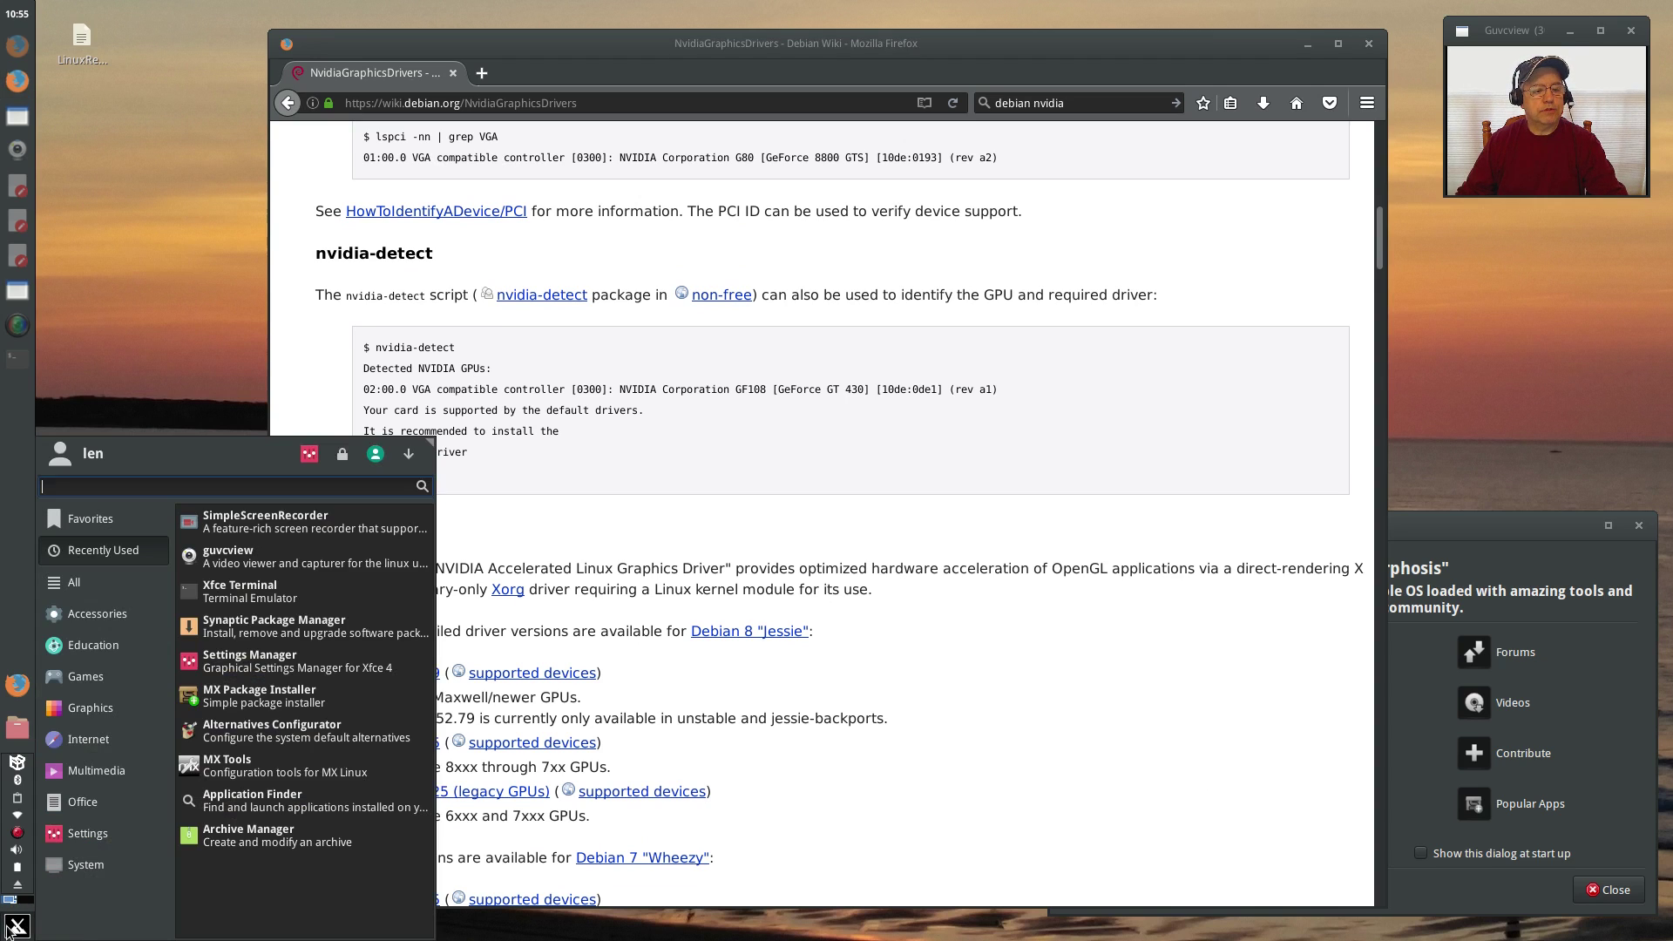
left_click(252, 586)
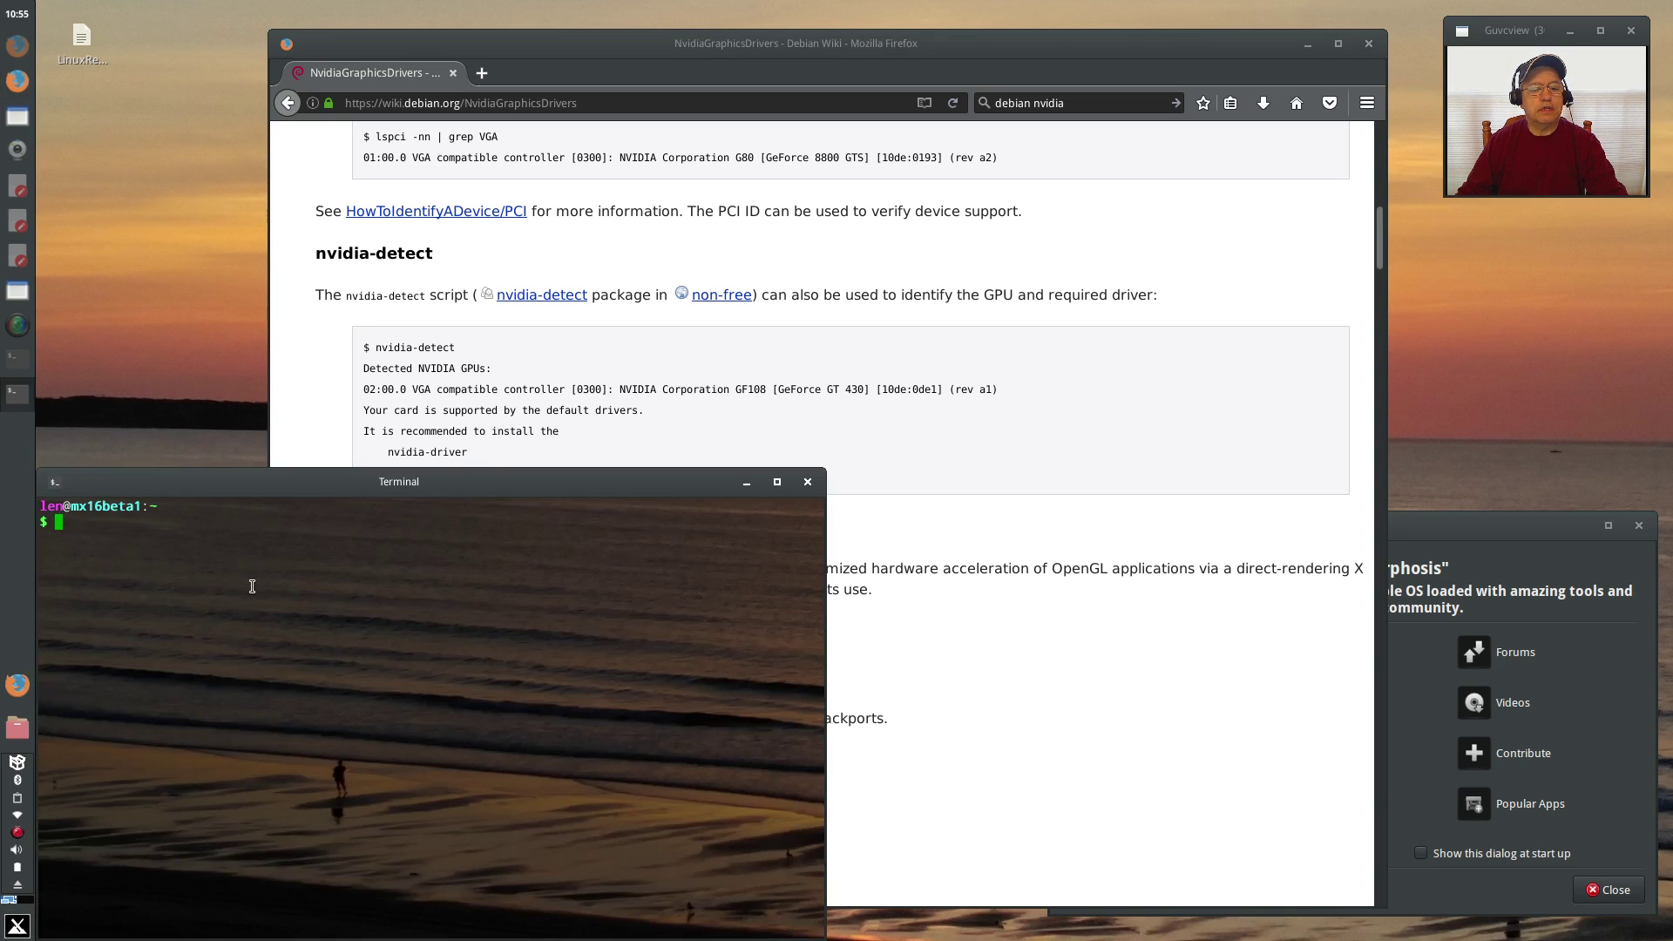
left_click_drag(495, 471, 792, 376)
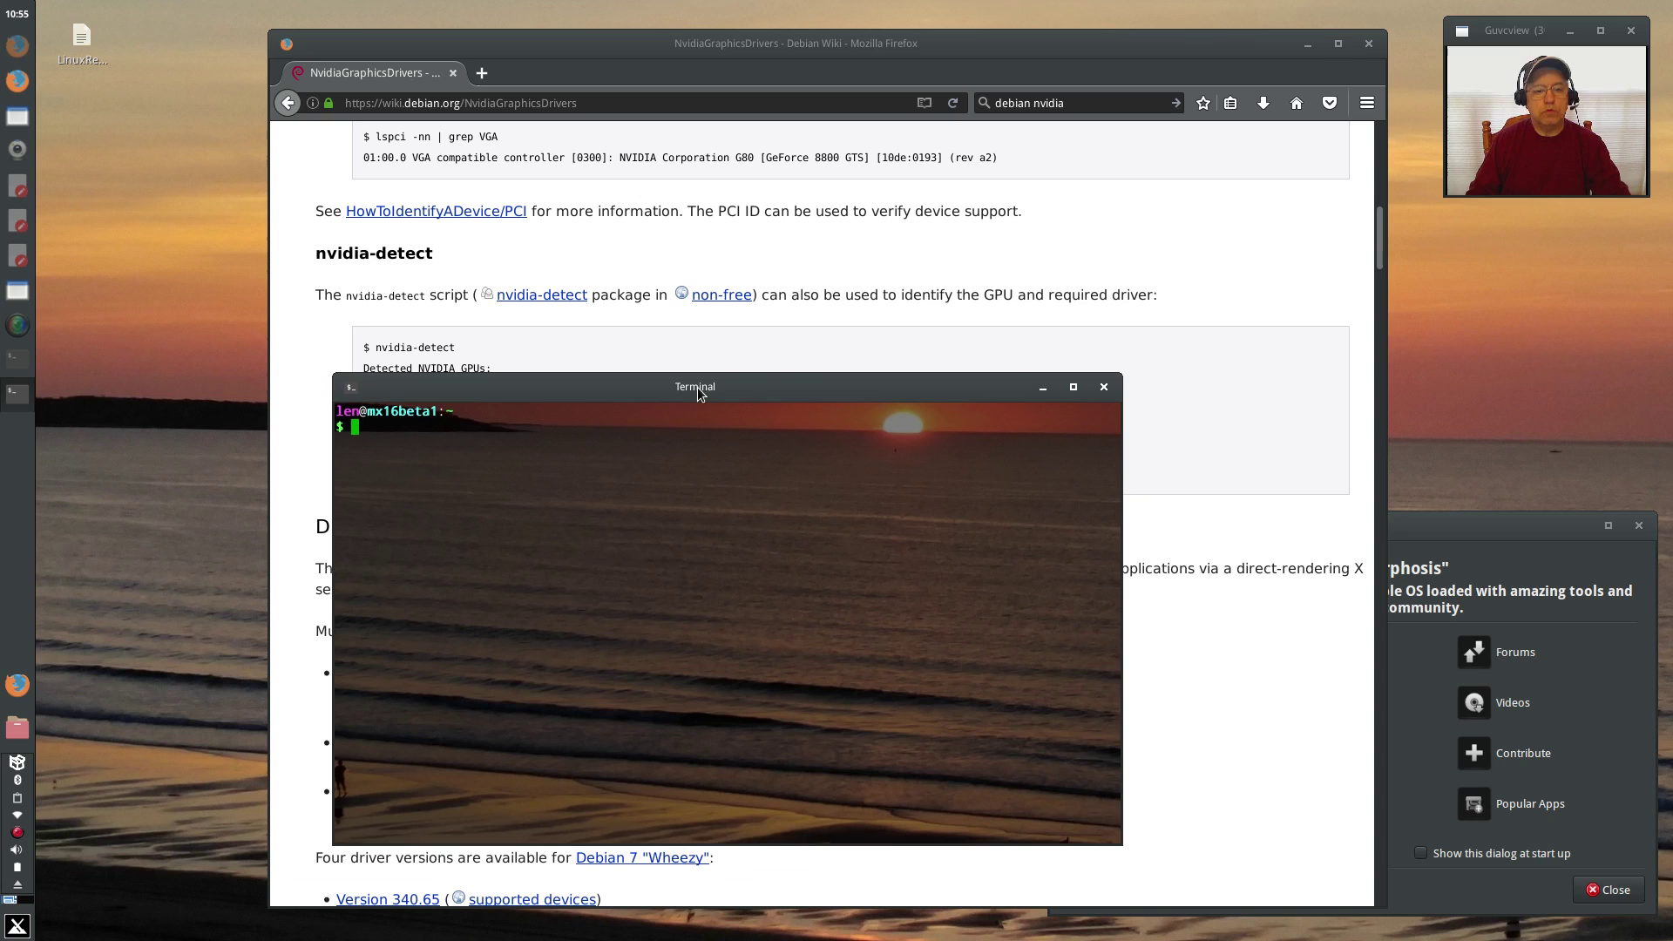
type("sudo")
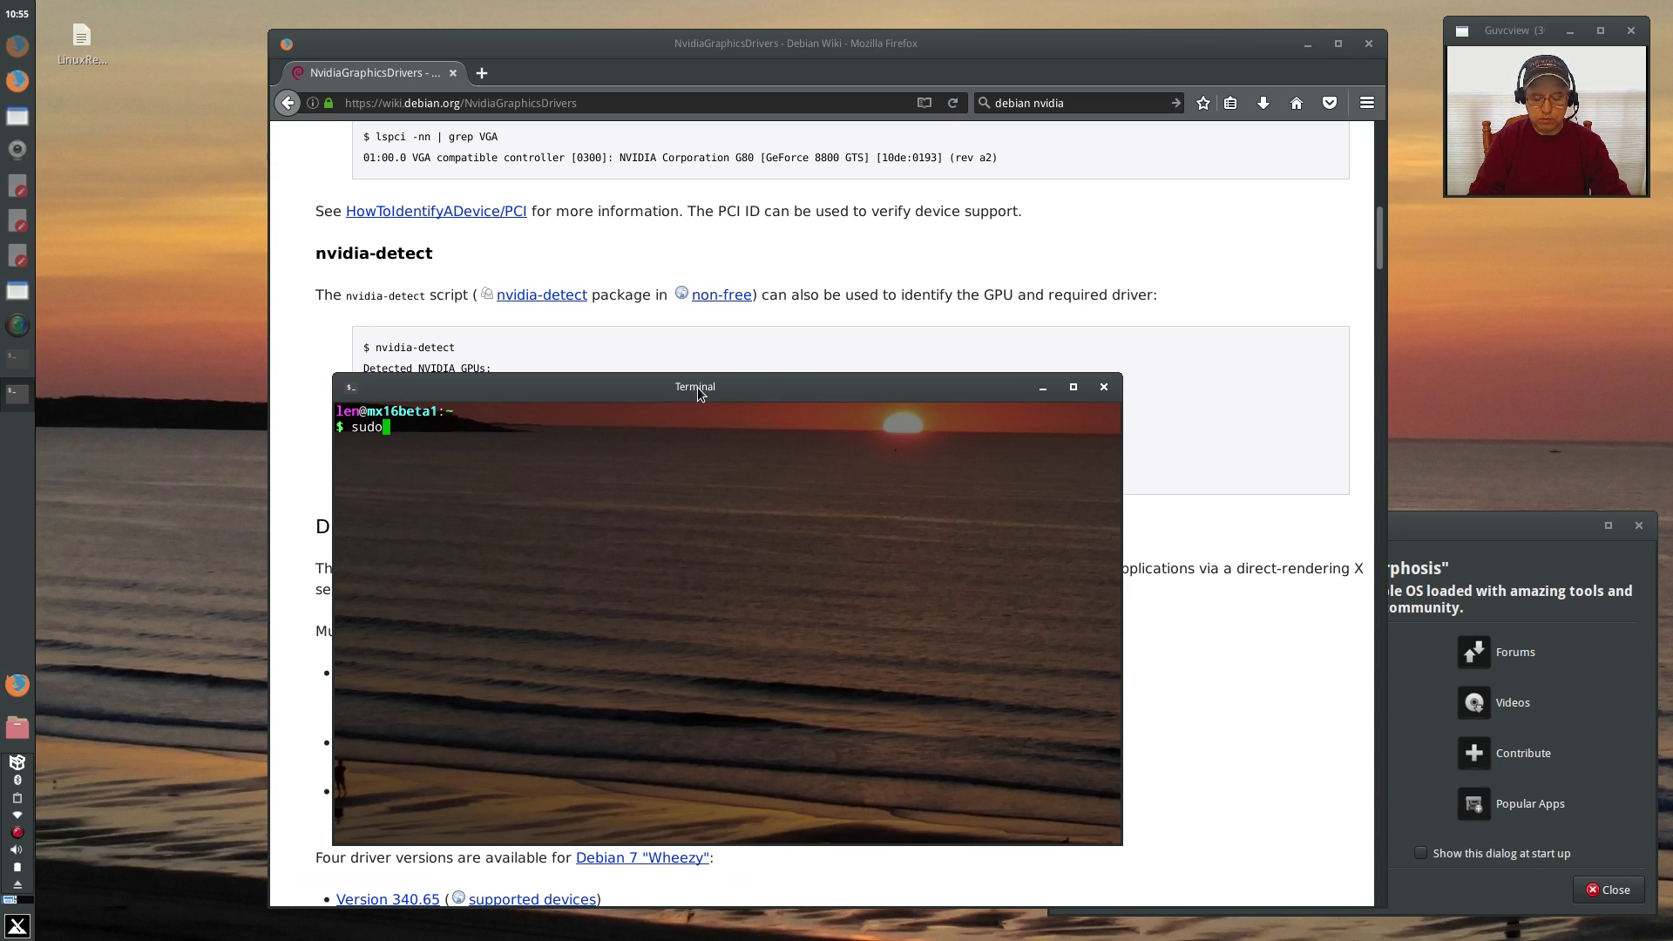
type(" apt-get ")
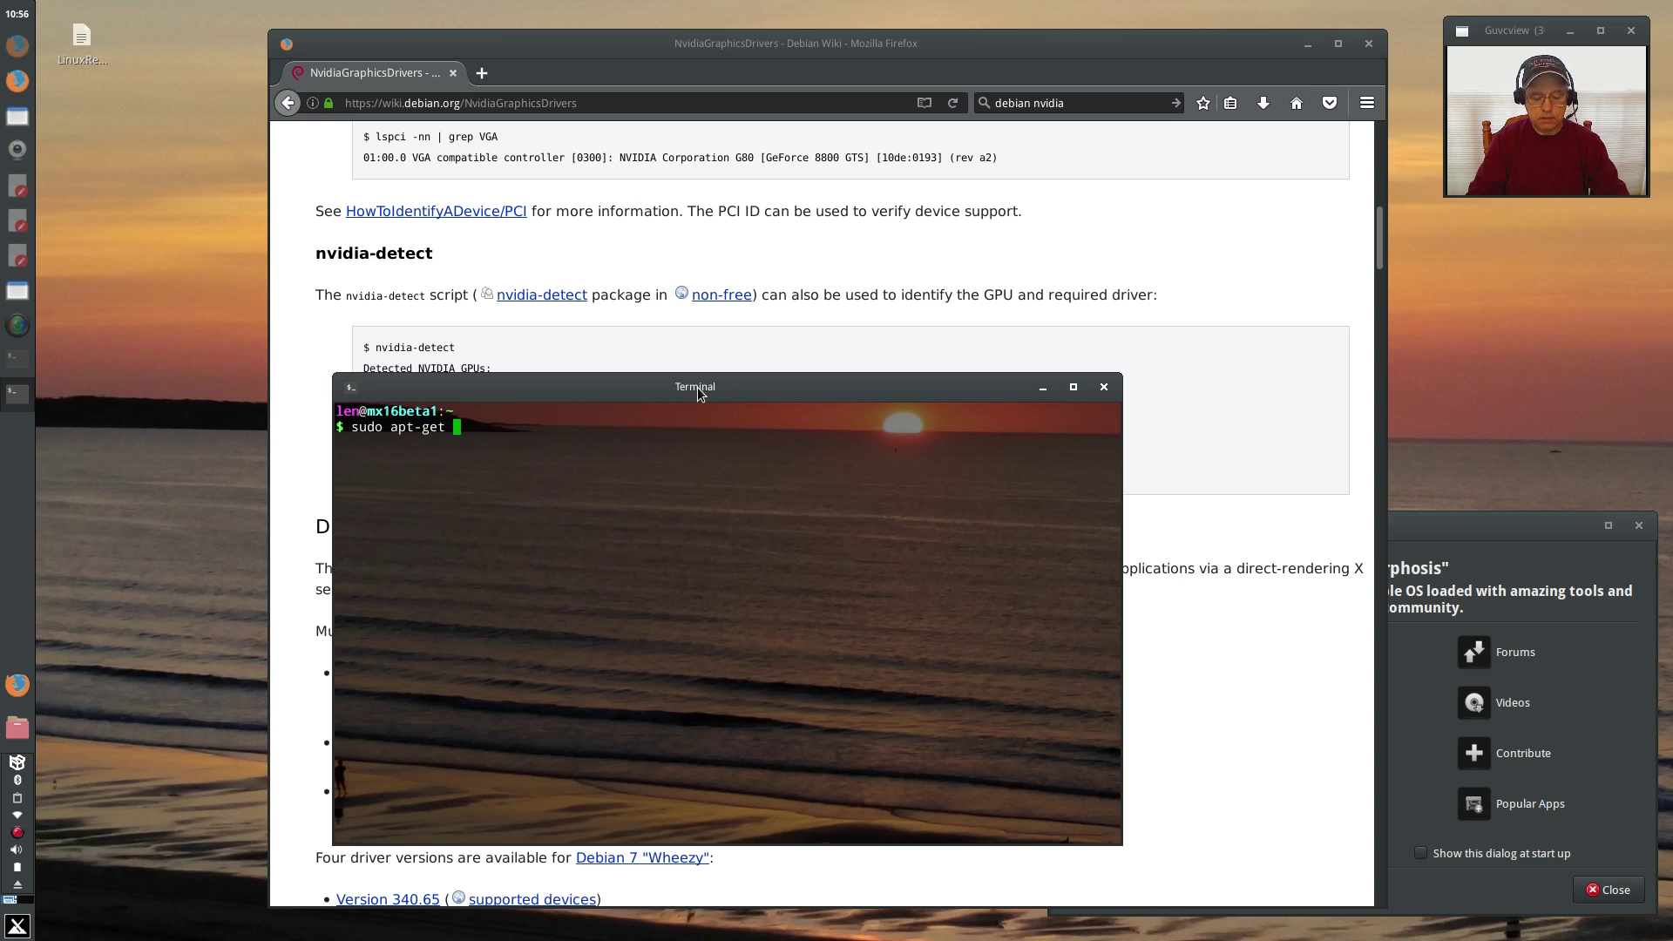
type("install ")
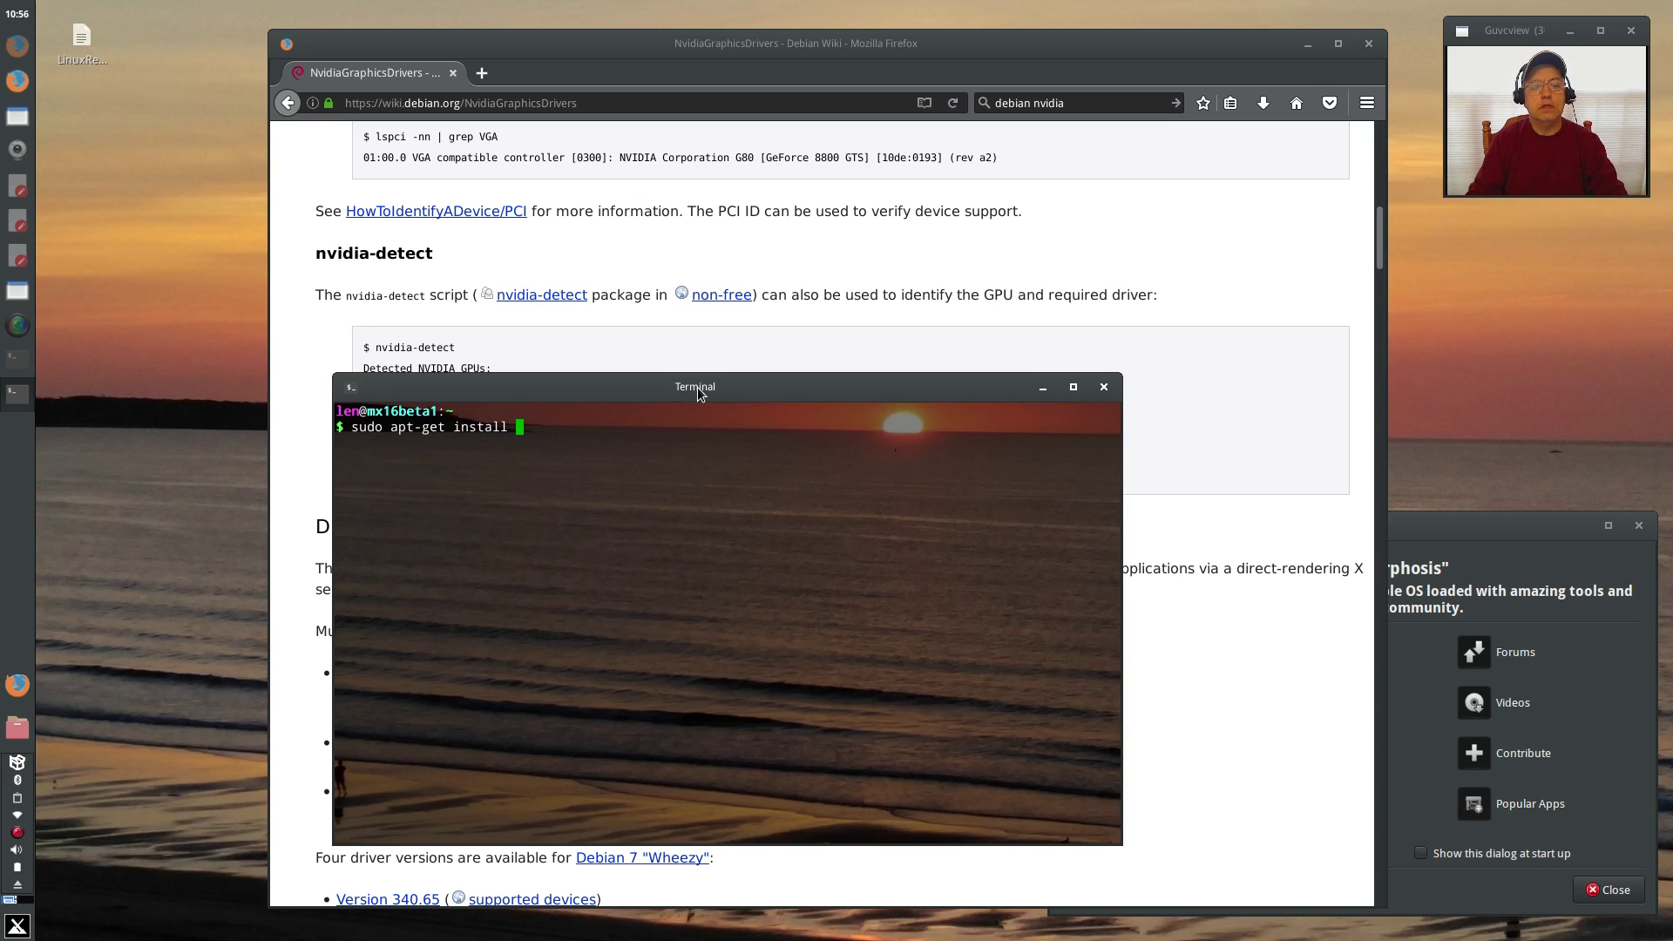
type("nvidia")
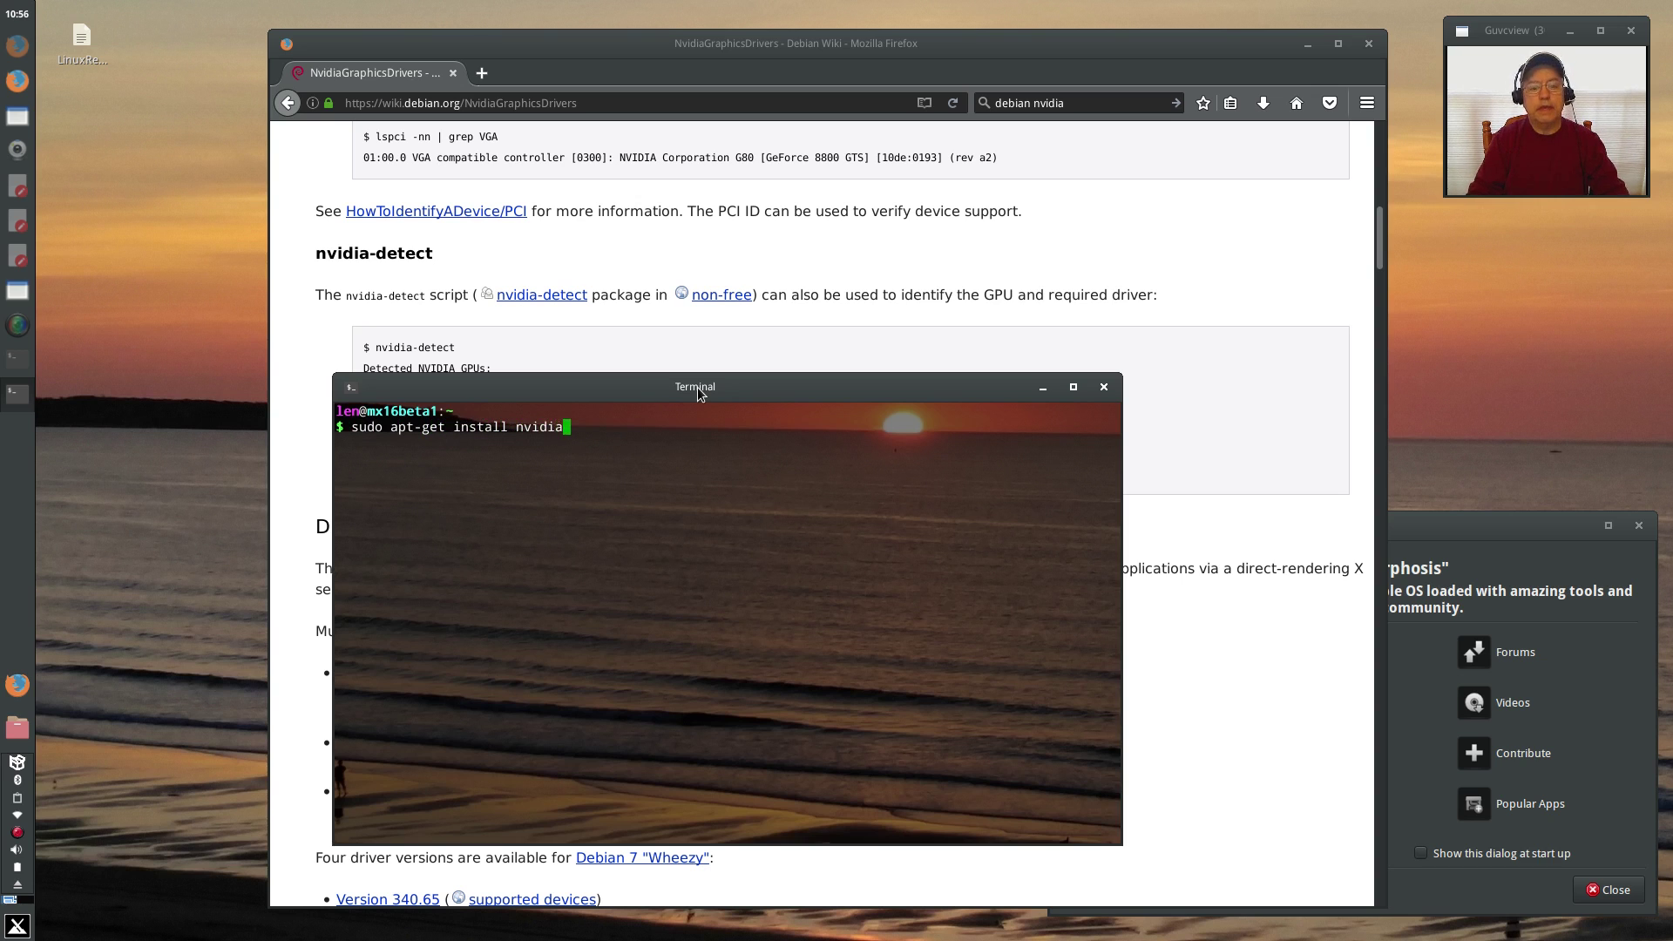
type("-detect")
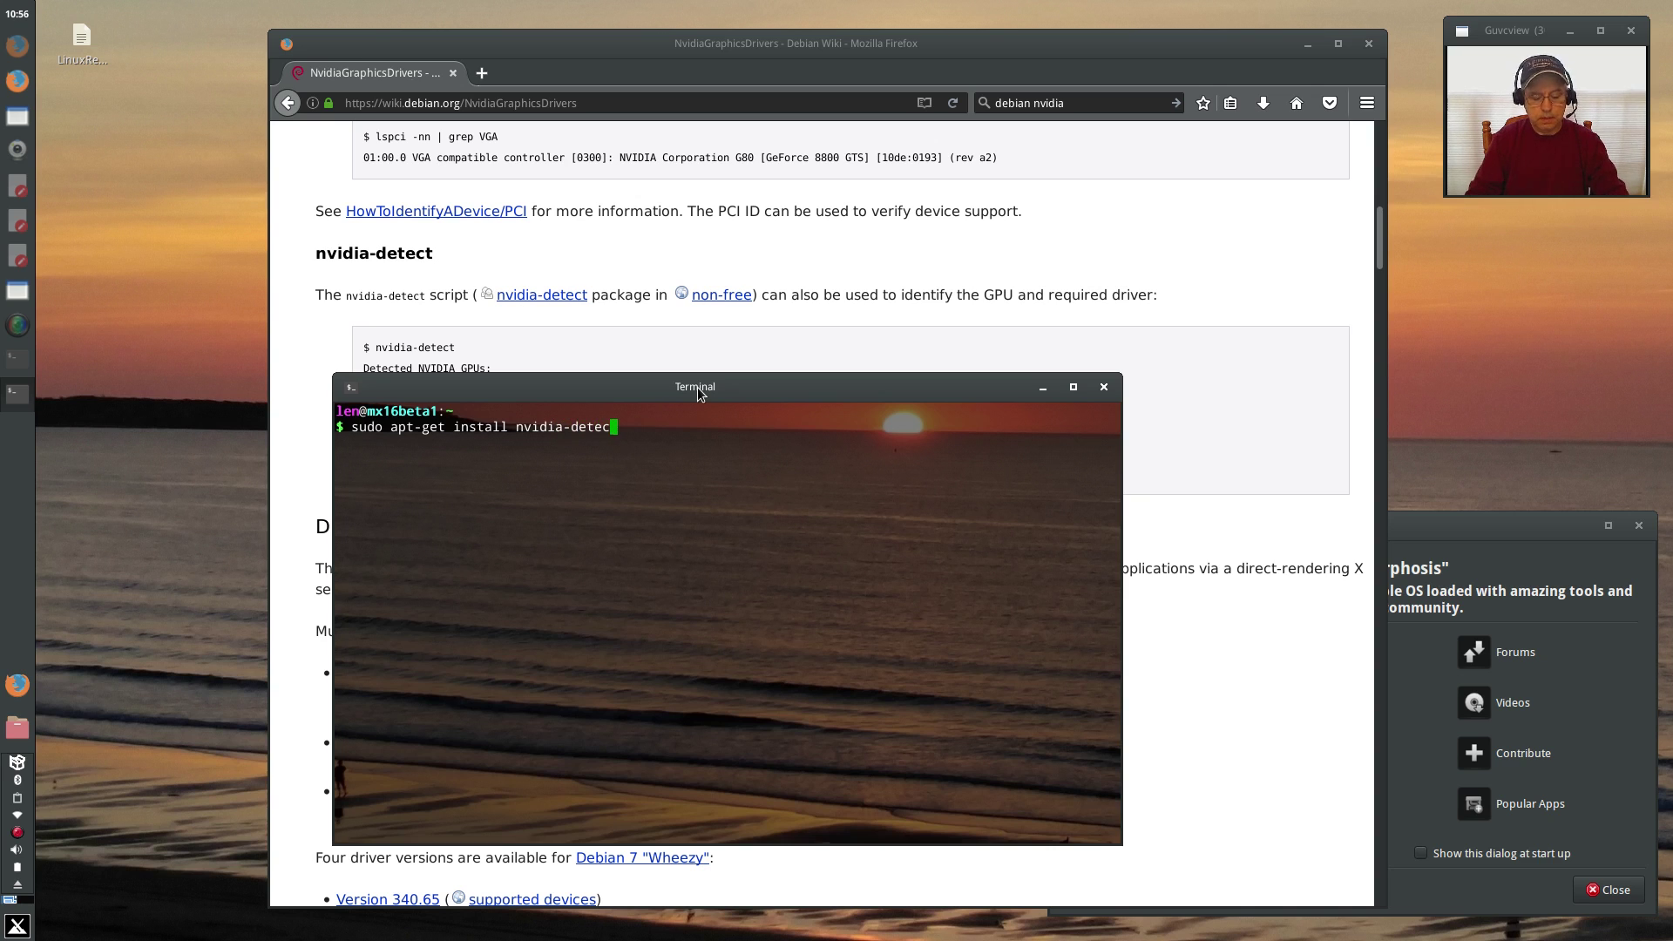
key("Return")
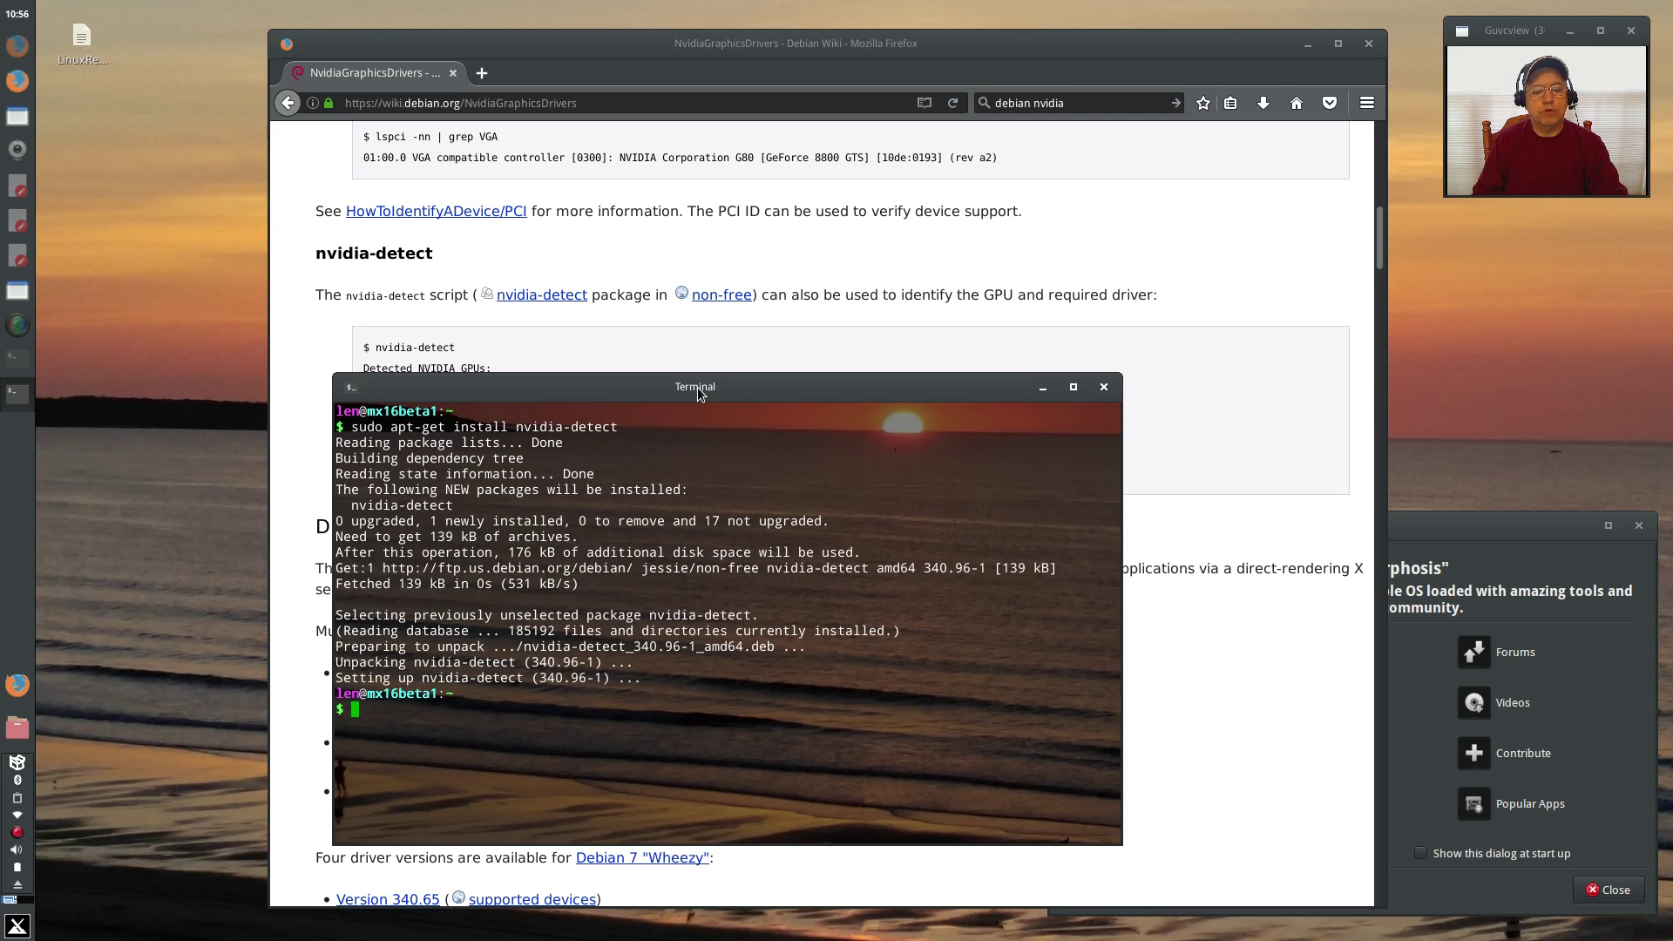
type("sudo nvidia")
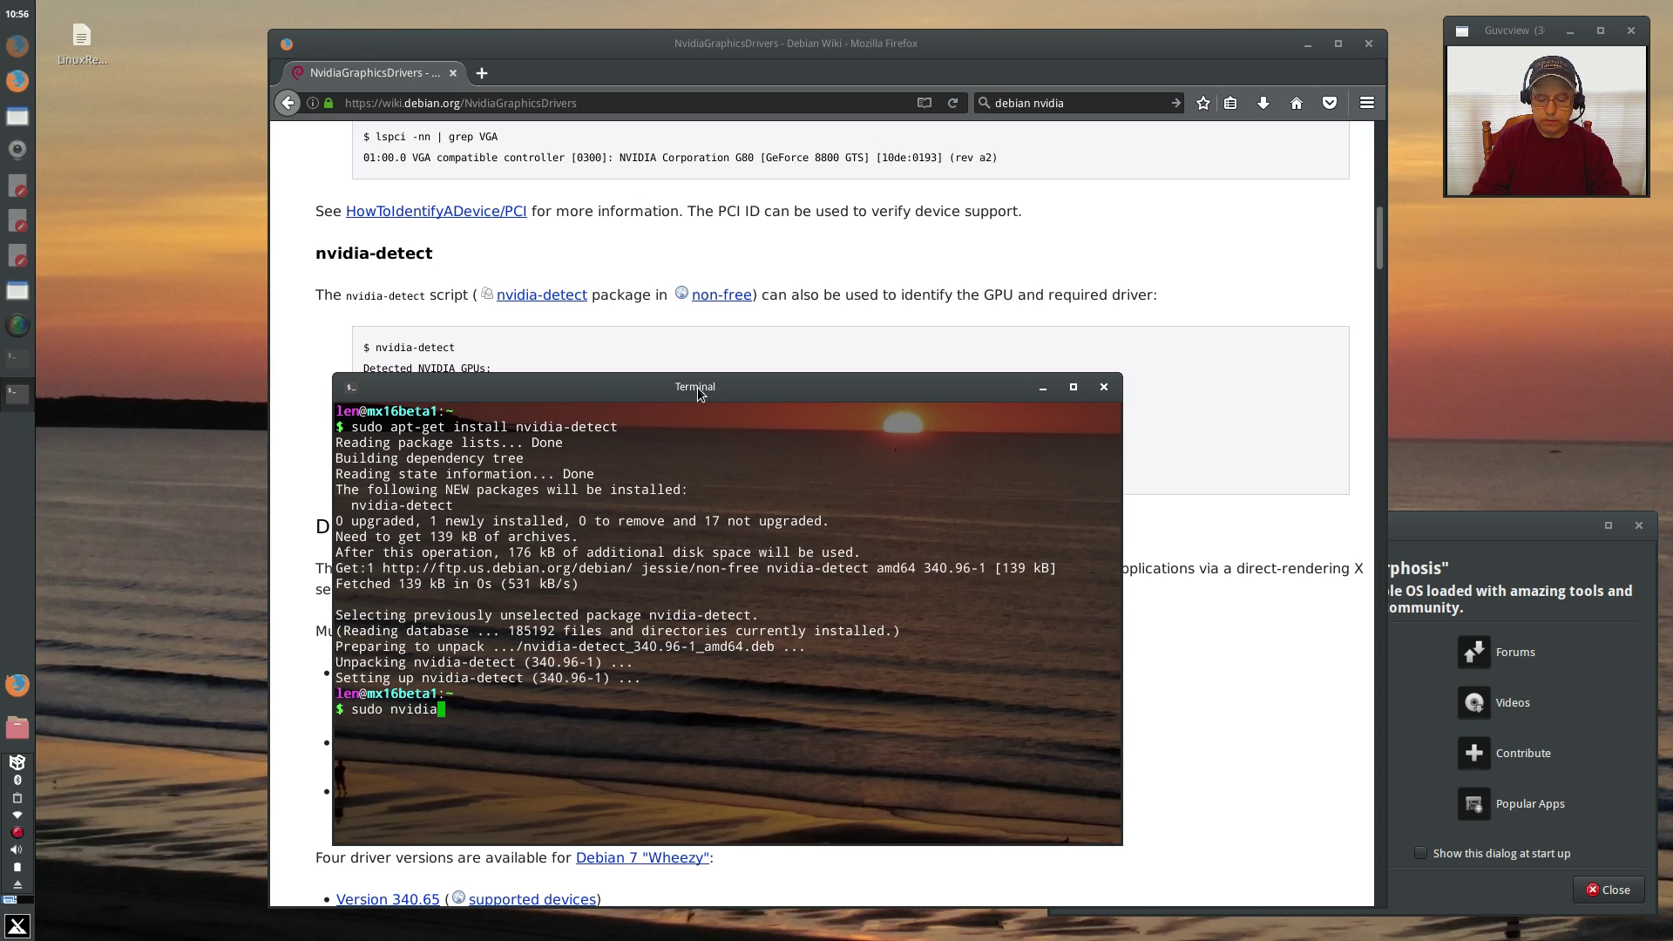
type("-detect")
key("Return")
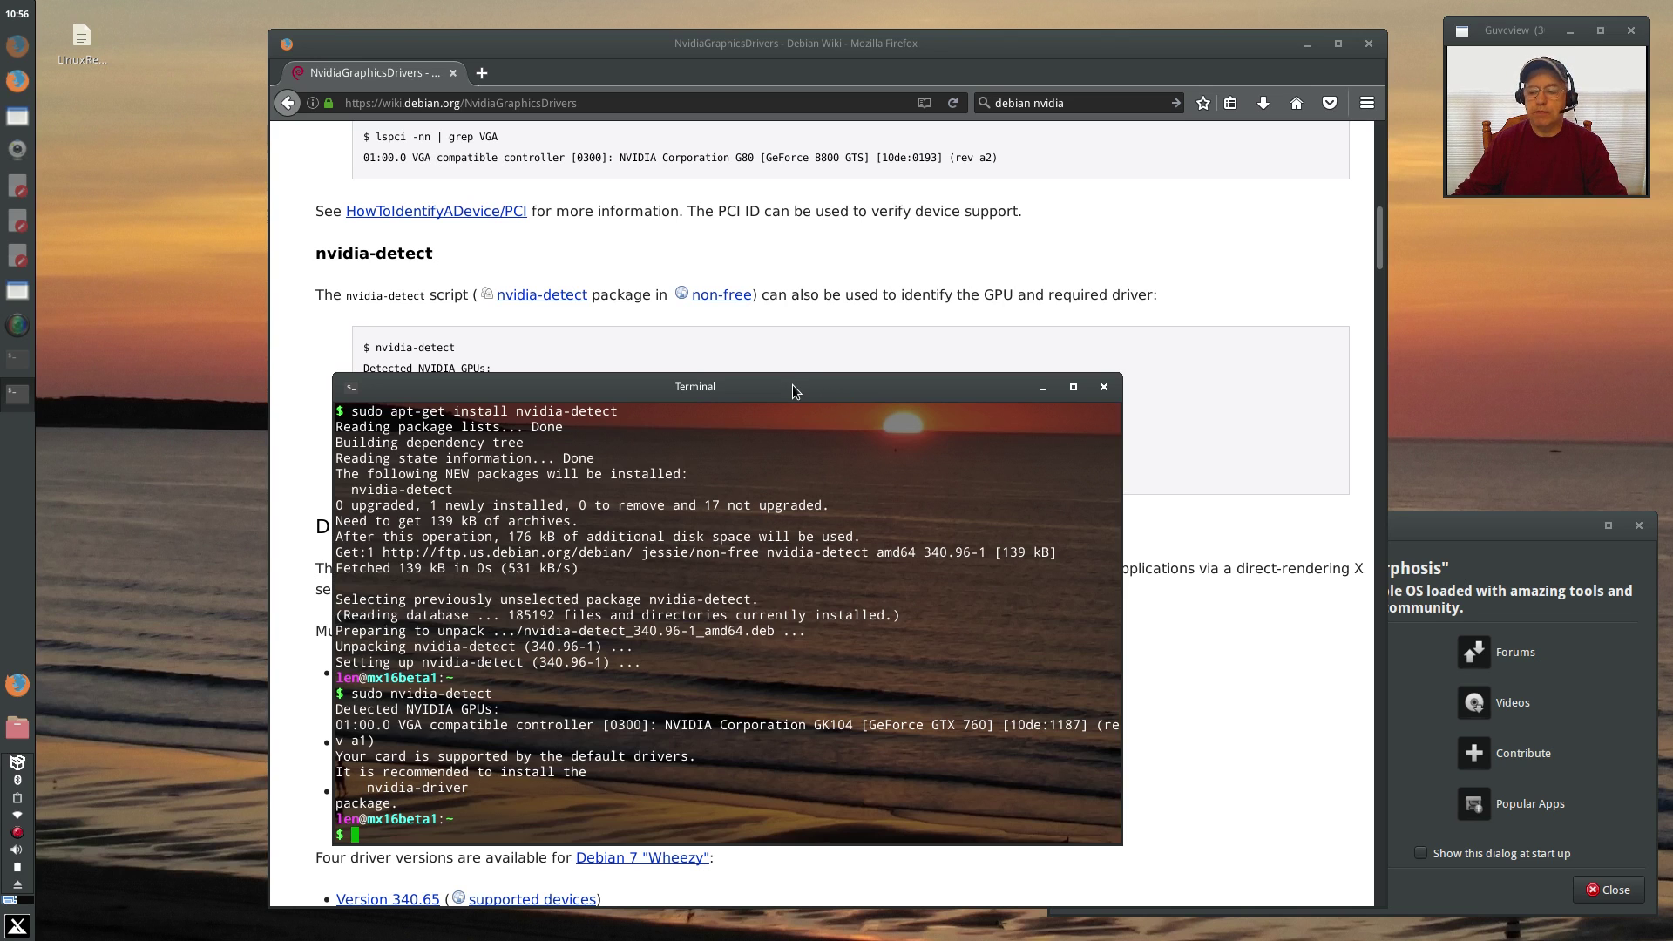
Scroll the Debian Wiki page down to the Jessie Version 340.96 installation steps
left_click_drag(792, 385, 1206, 458)
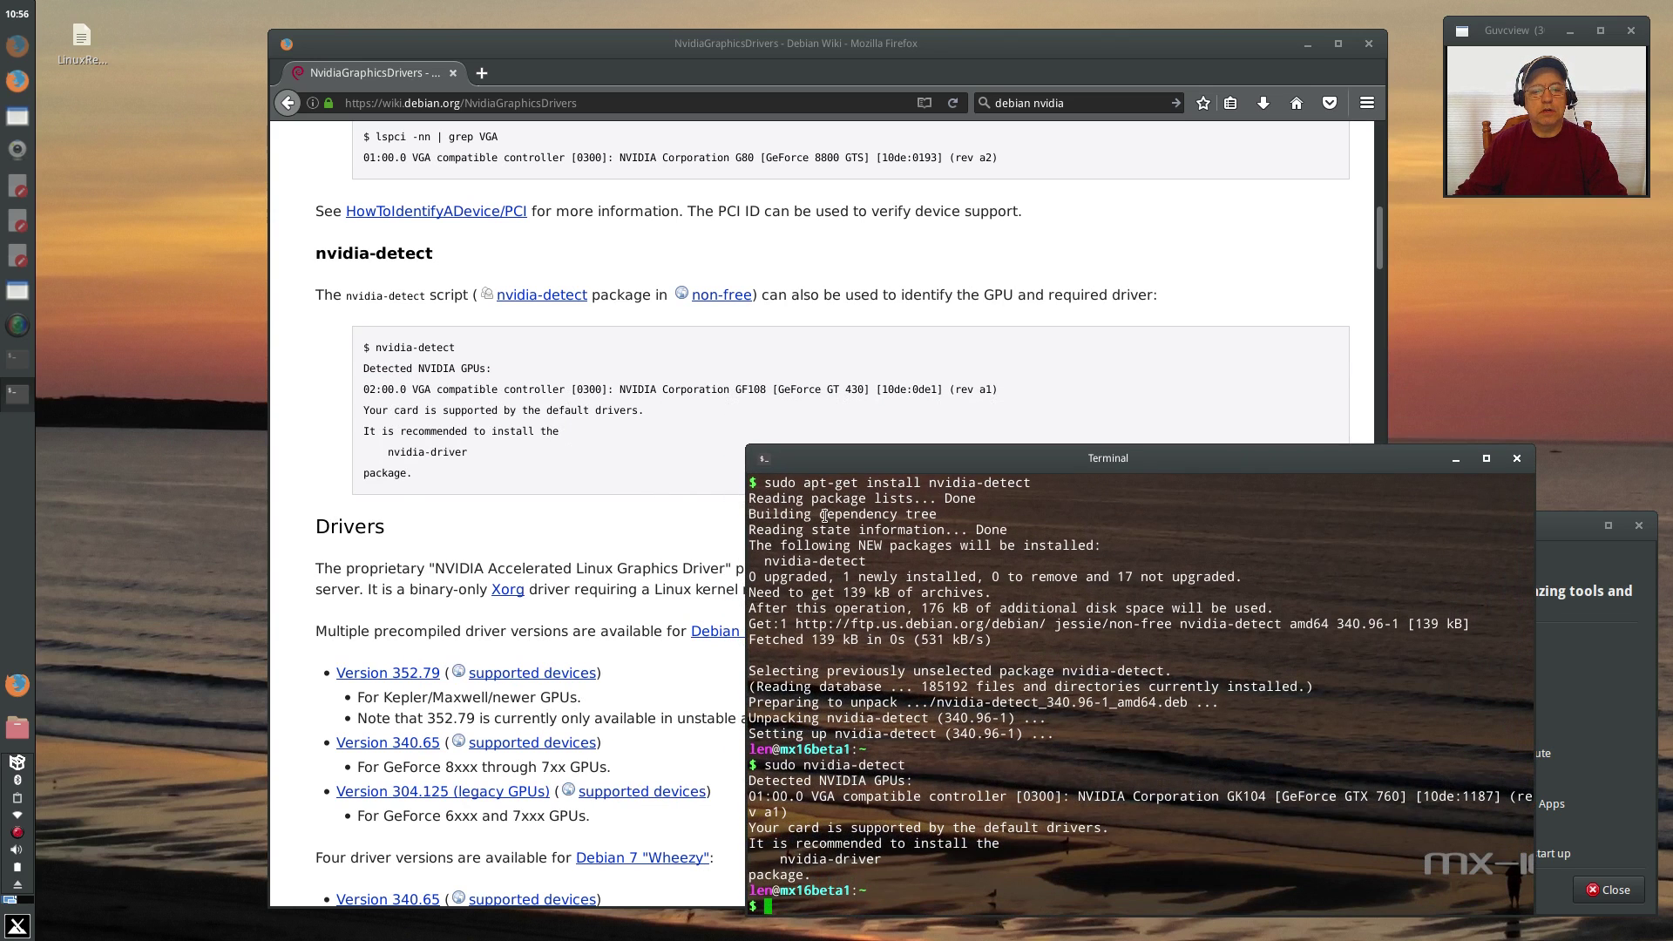
left_click(640, 666)
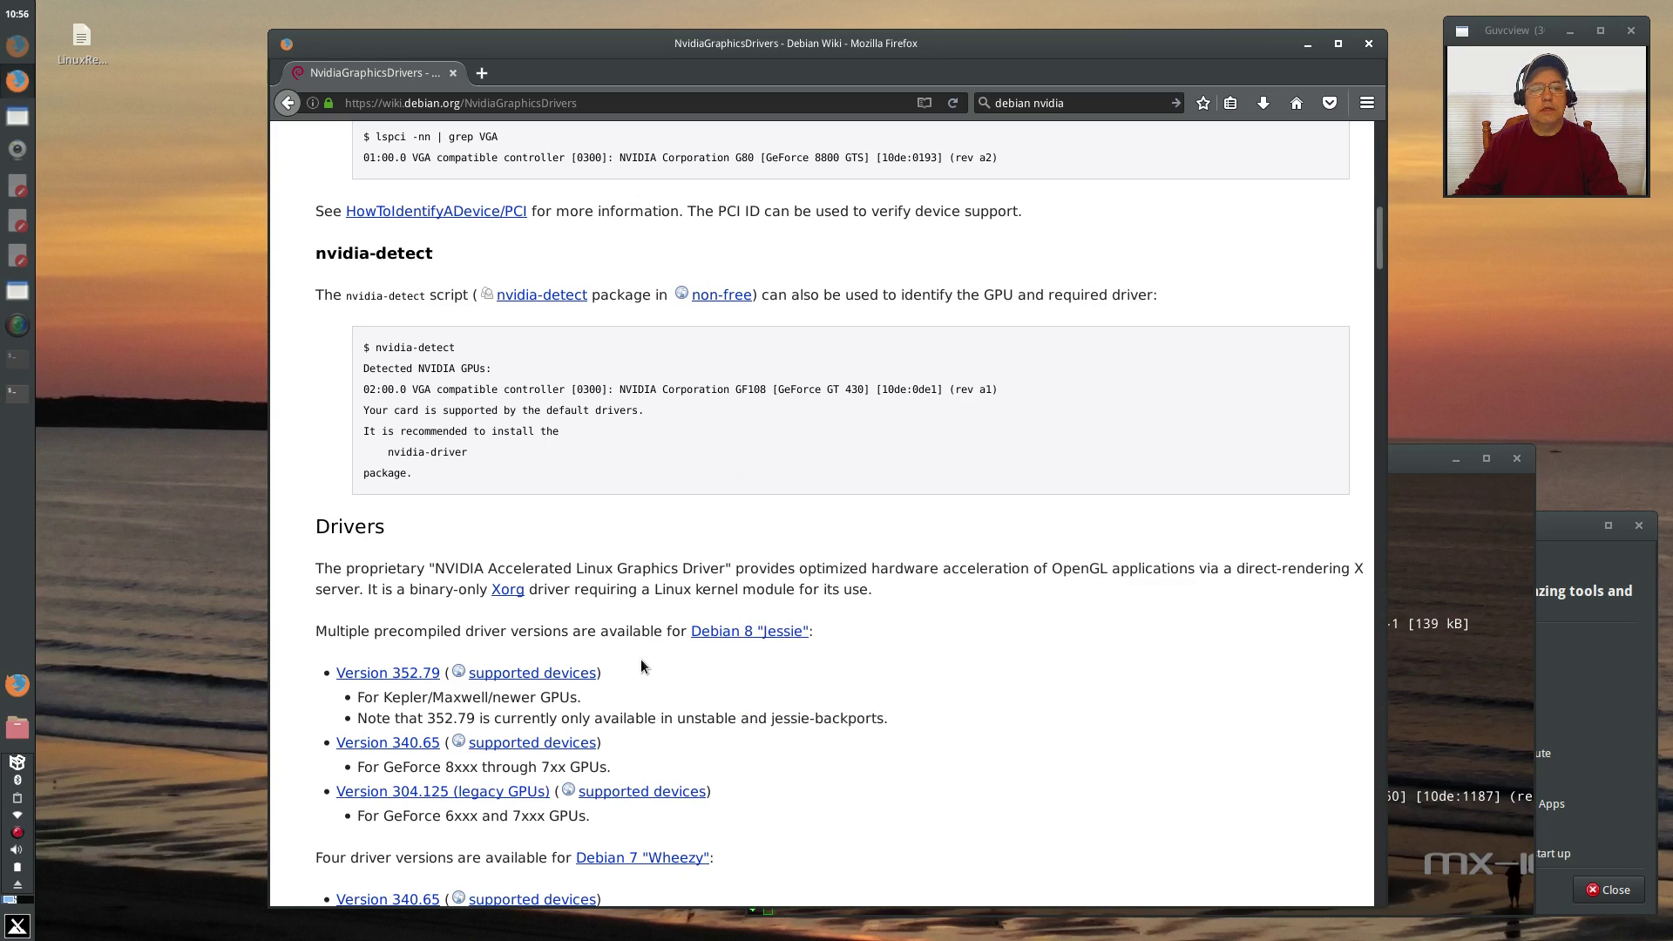
scroll(641, 664, "down", 7)
scroll(641, 664, "down", 1)
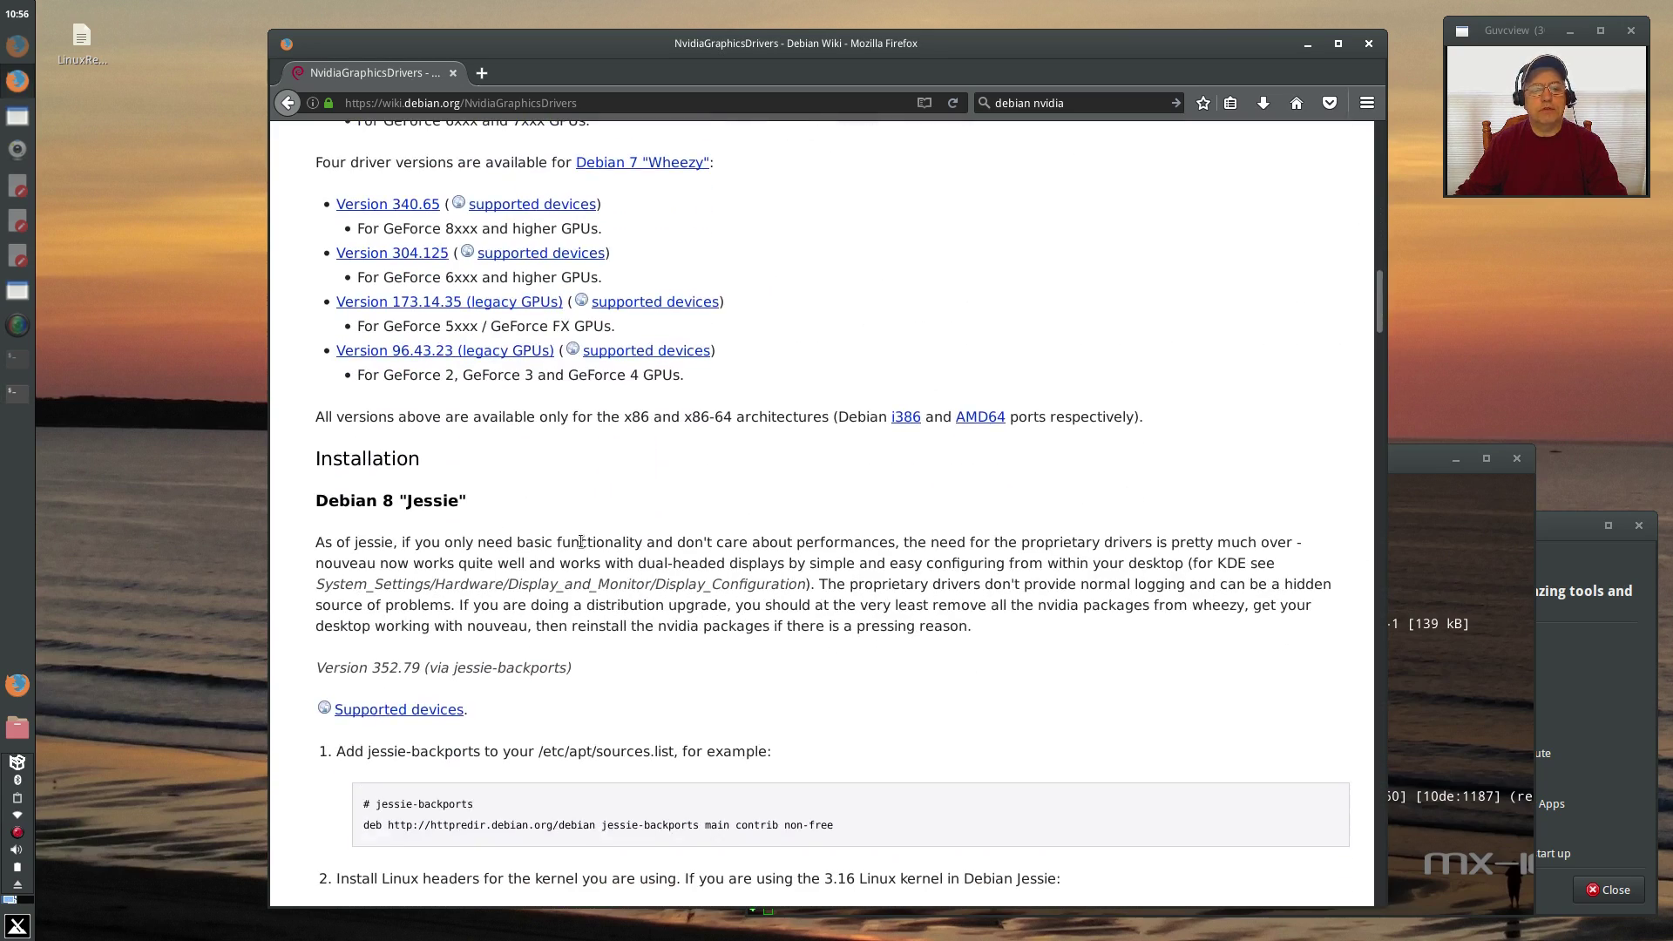
scroll(546, 396, "down", 2)
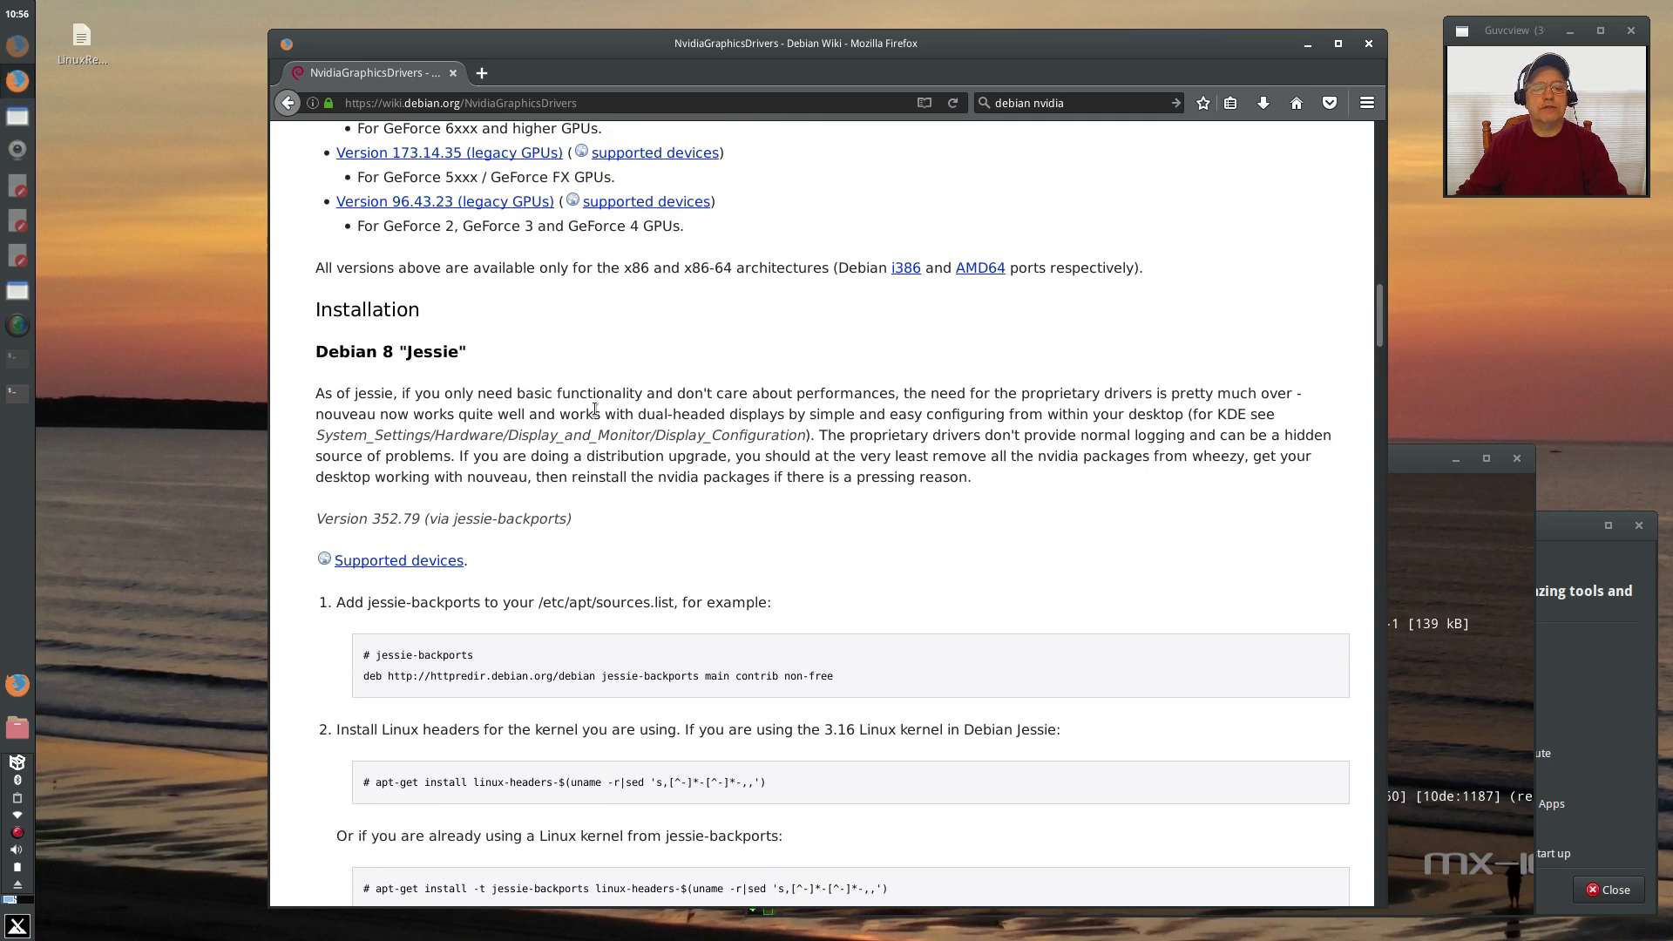
scroll(546, 396, "down", 2)
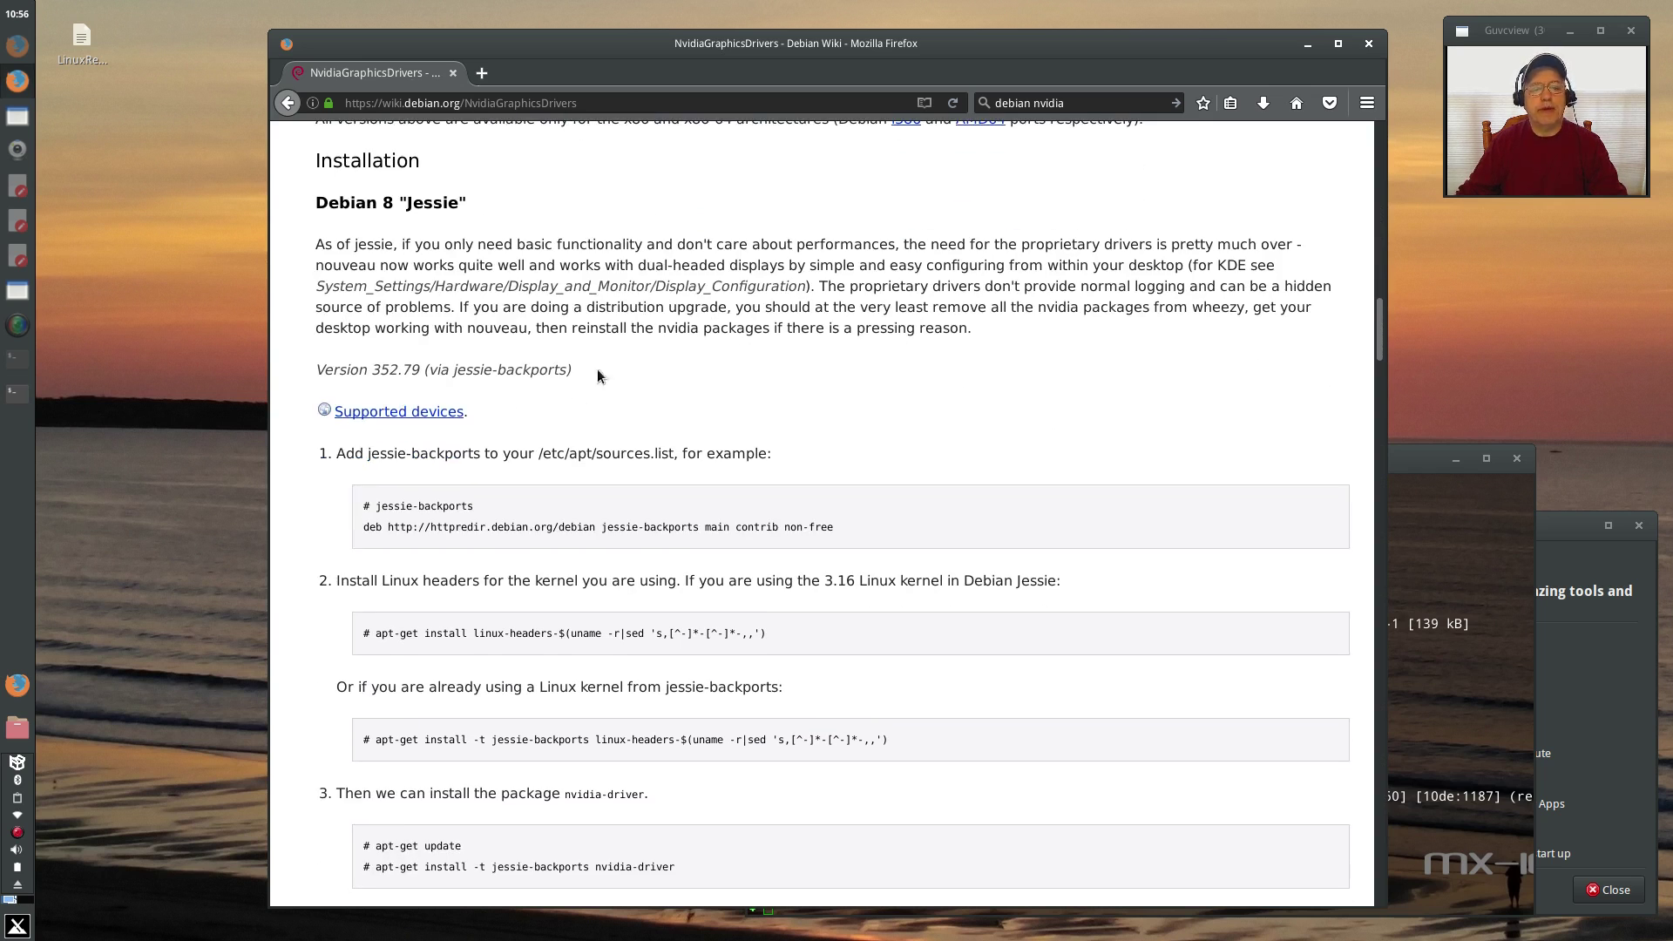
scroll(519, 389, "down", 3)
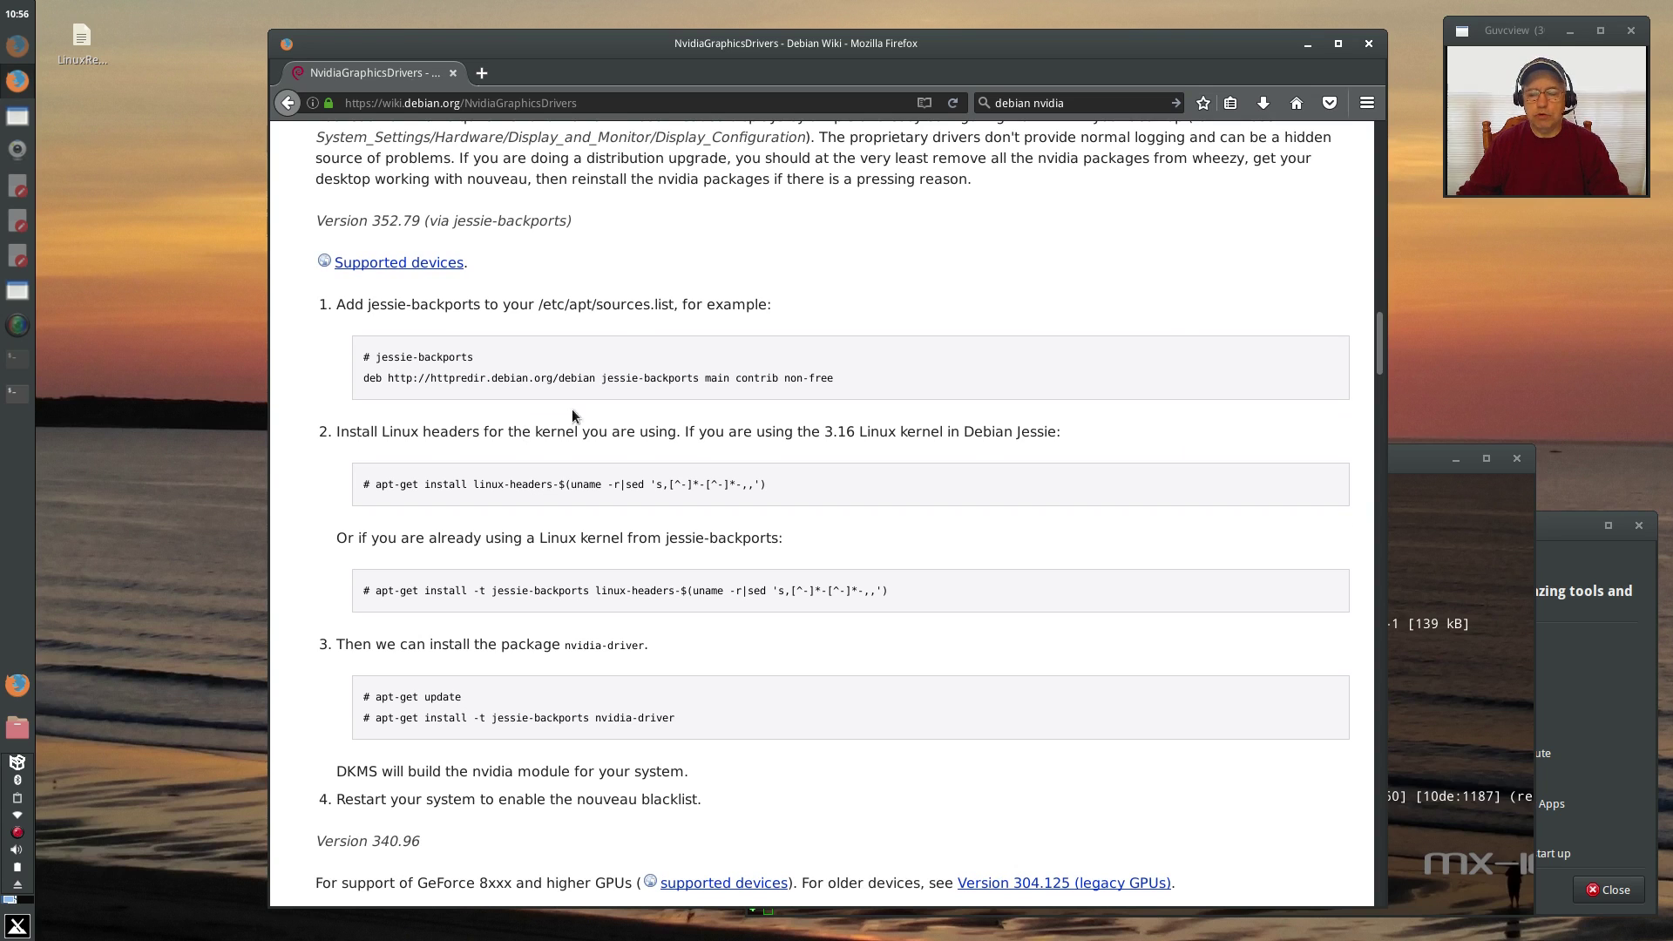
left_click(1407, 455)
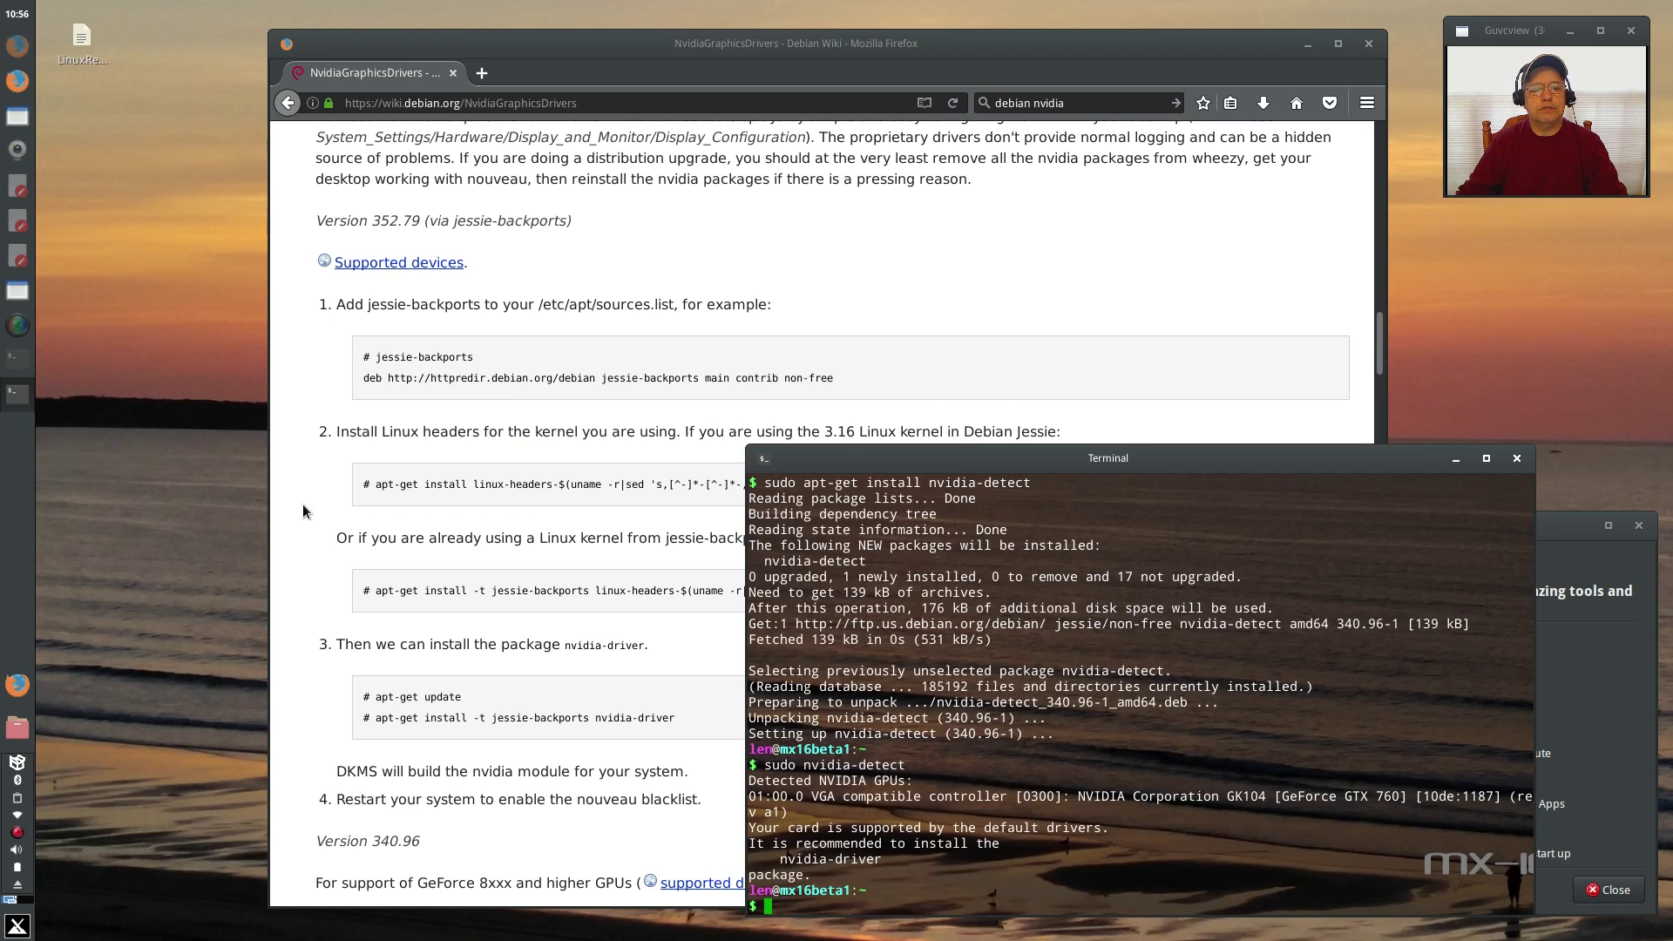
left_click(337, 501)
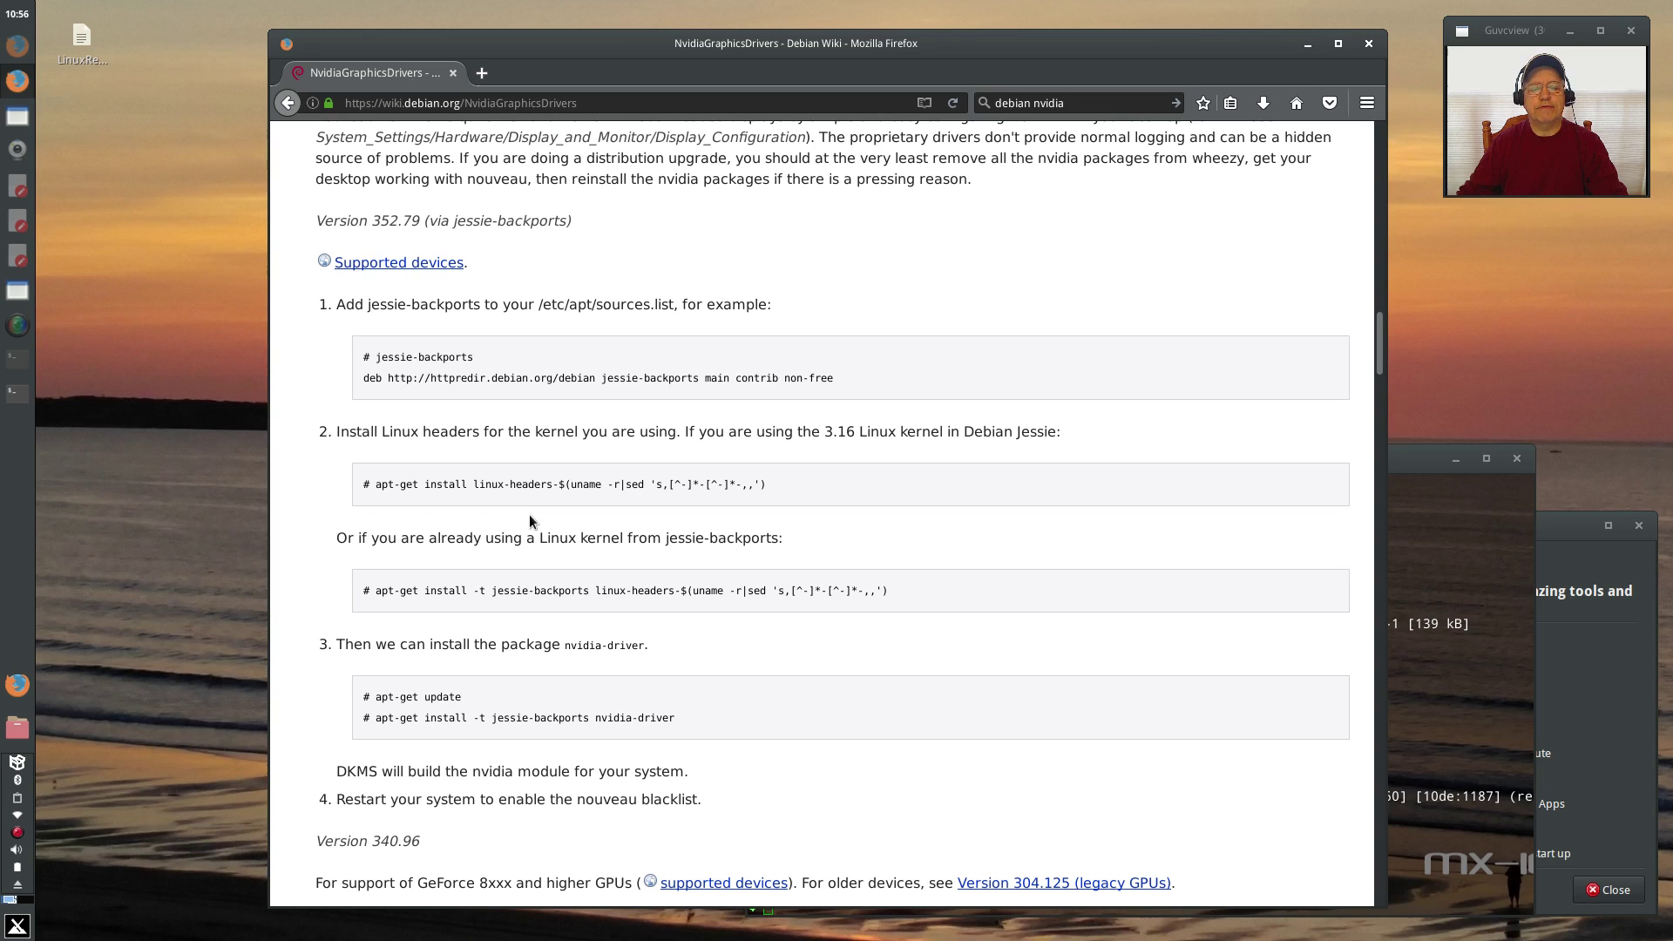
scroll(530, 521, "down", 5)
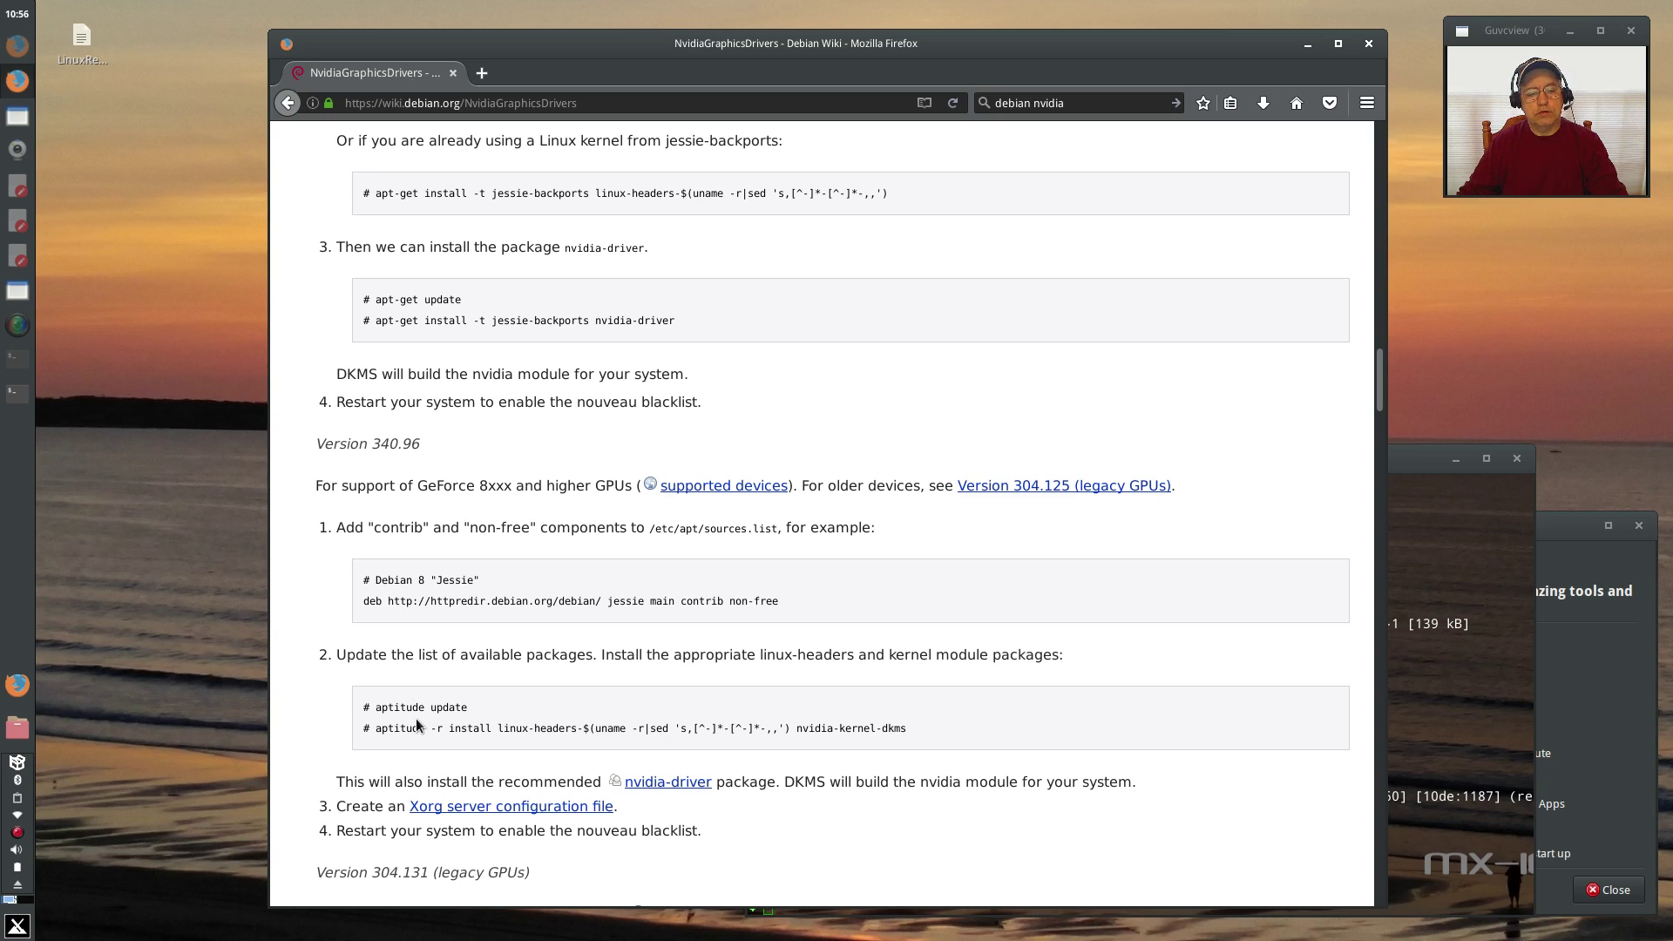
Switch to the terminal and become root with su
left_click(1400, 461)
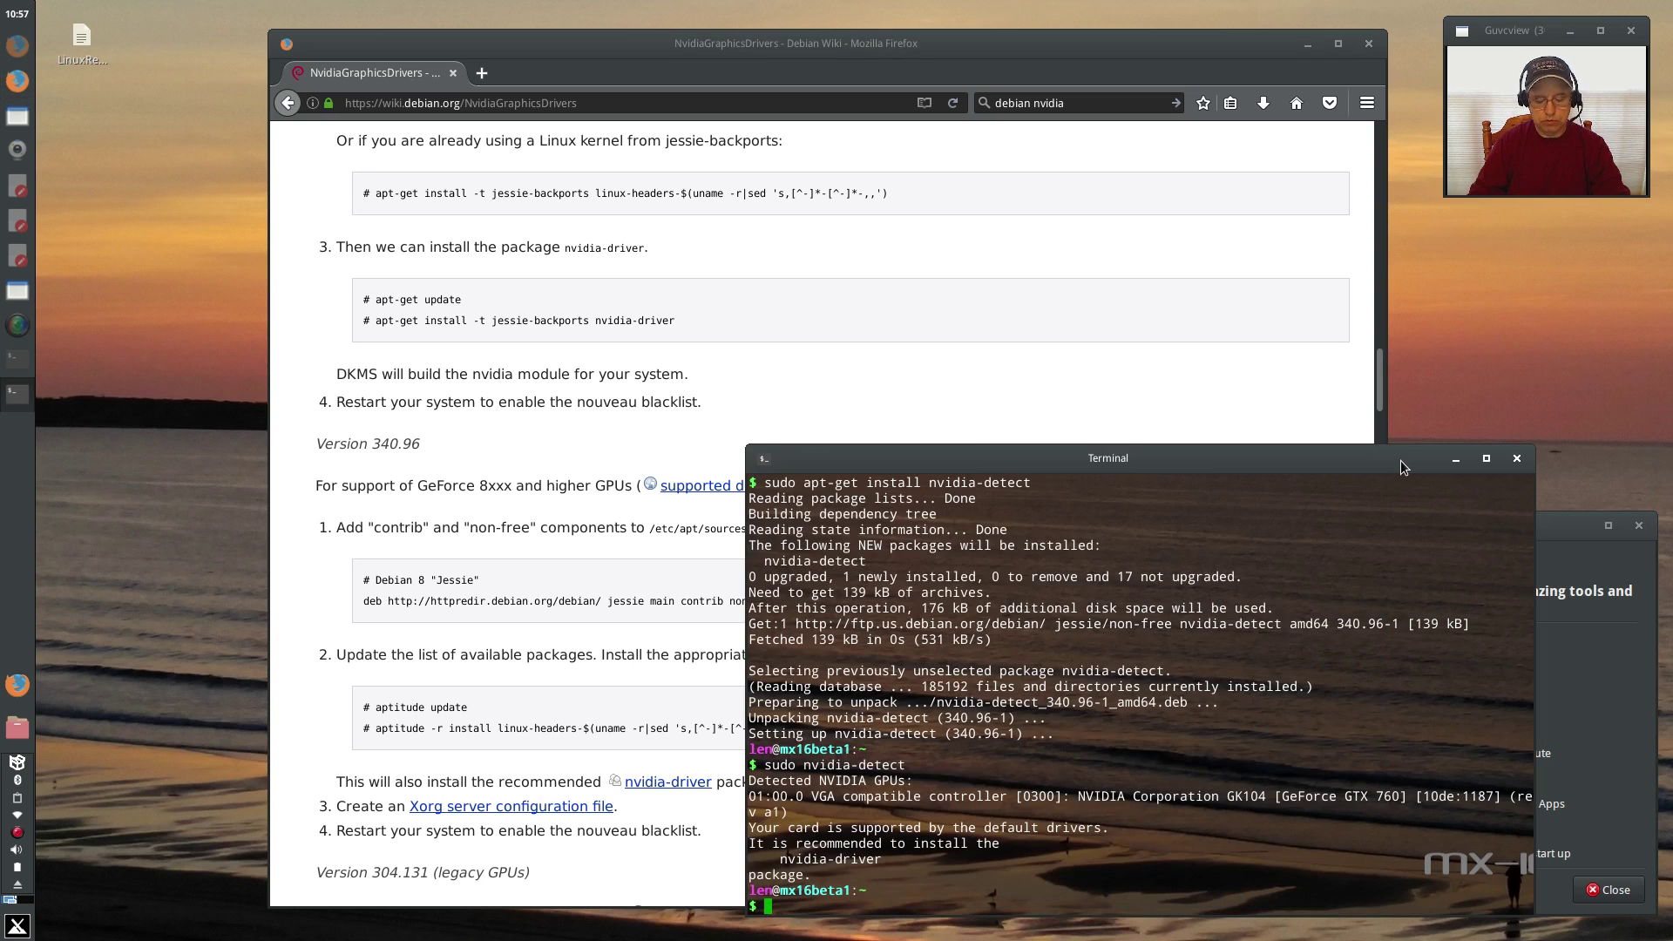
type("su")
key("Return")
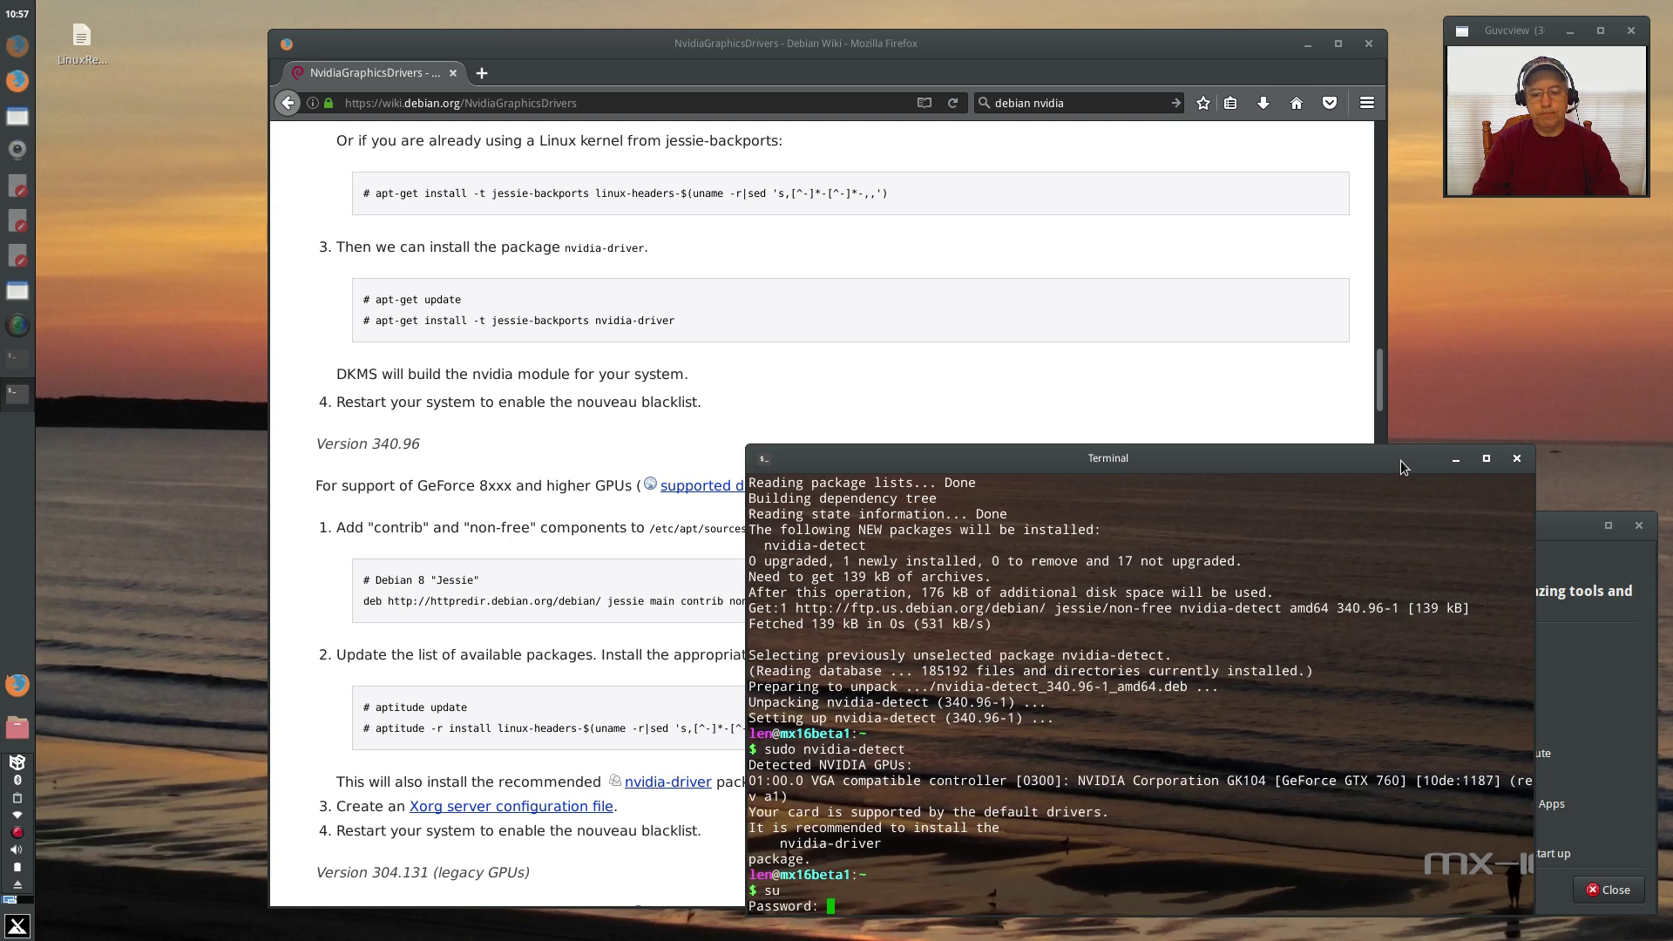
key("Return")
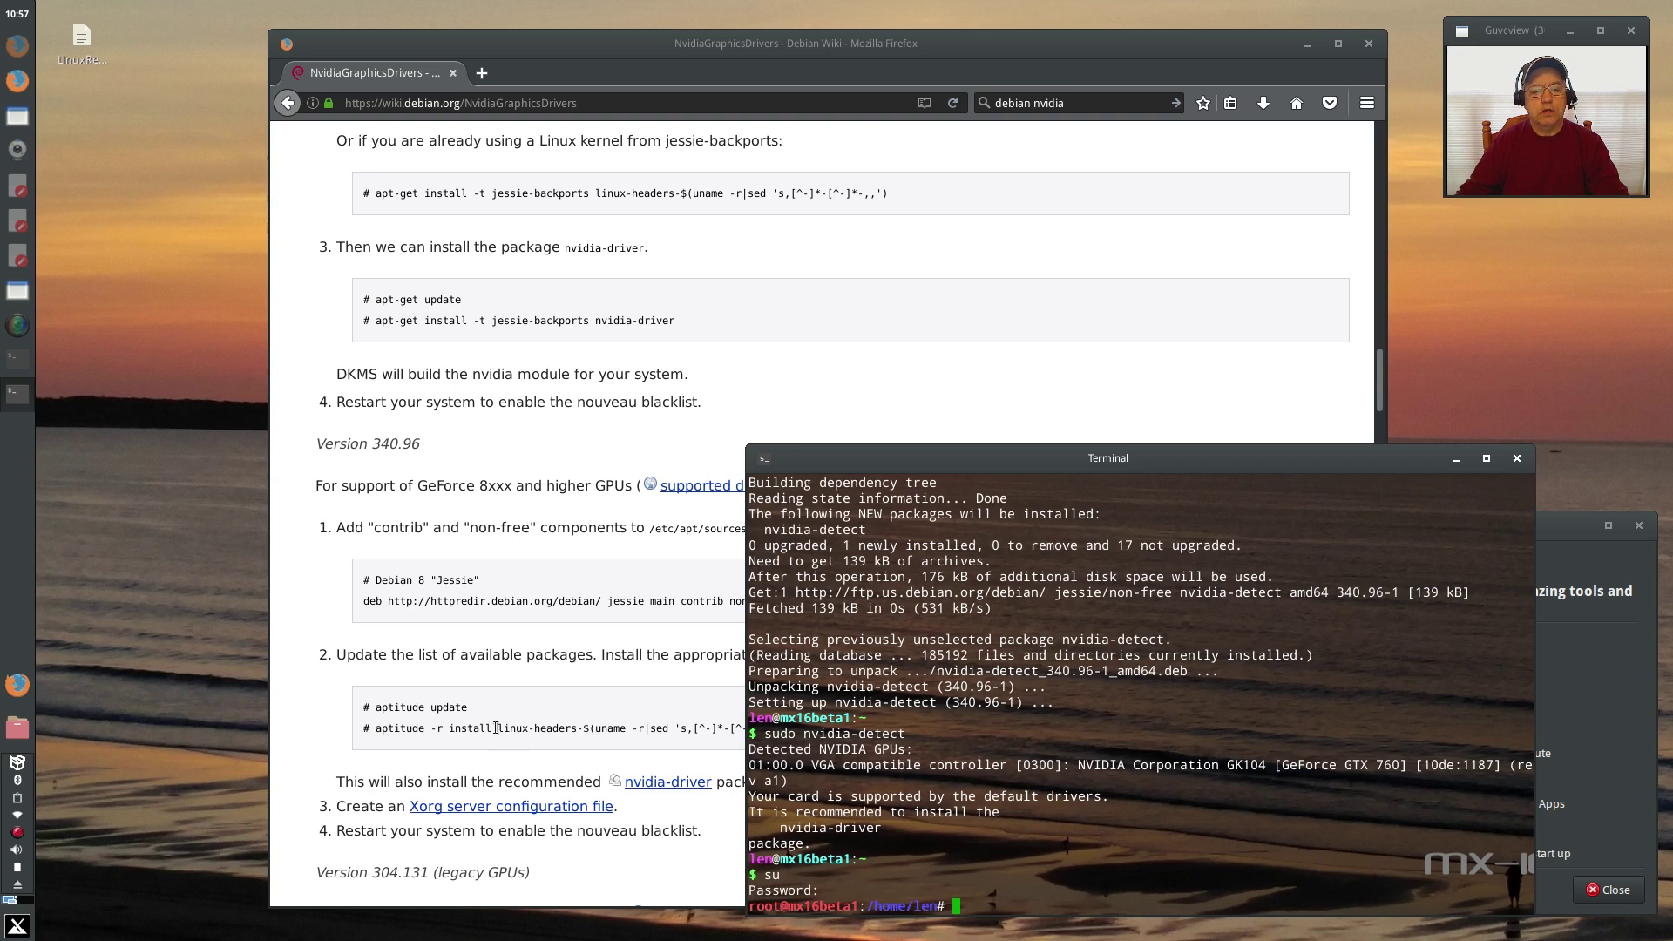
Copy the wiki's aptitude update command and run it in the root terminal
left_click_drag(475, 714, 375, 708)
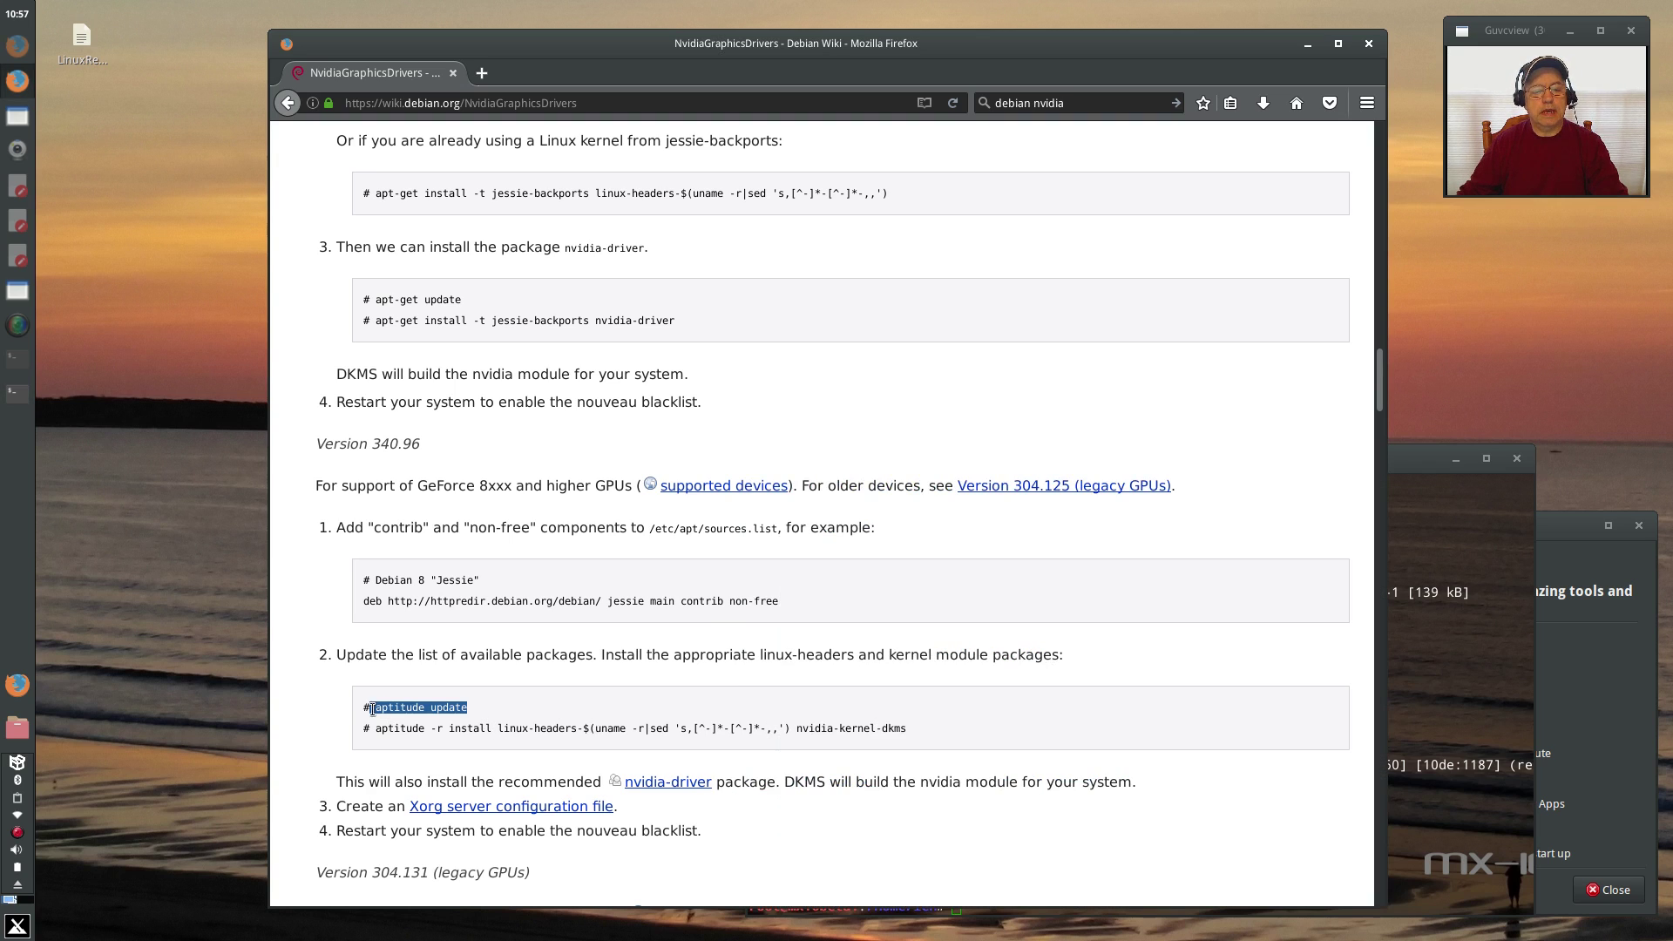
right_click(378, 709)
left_click(440, 723)
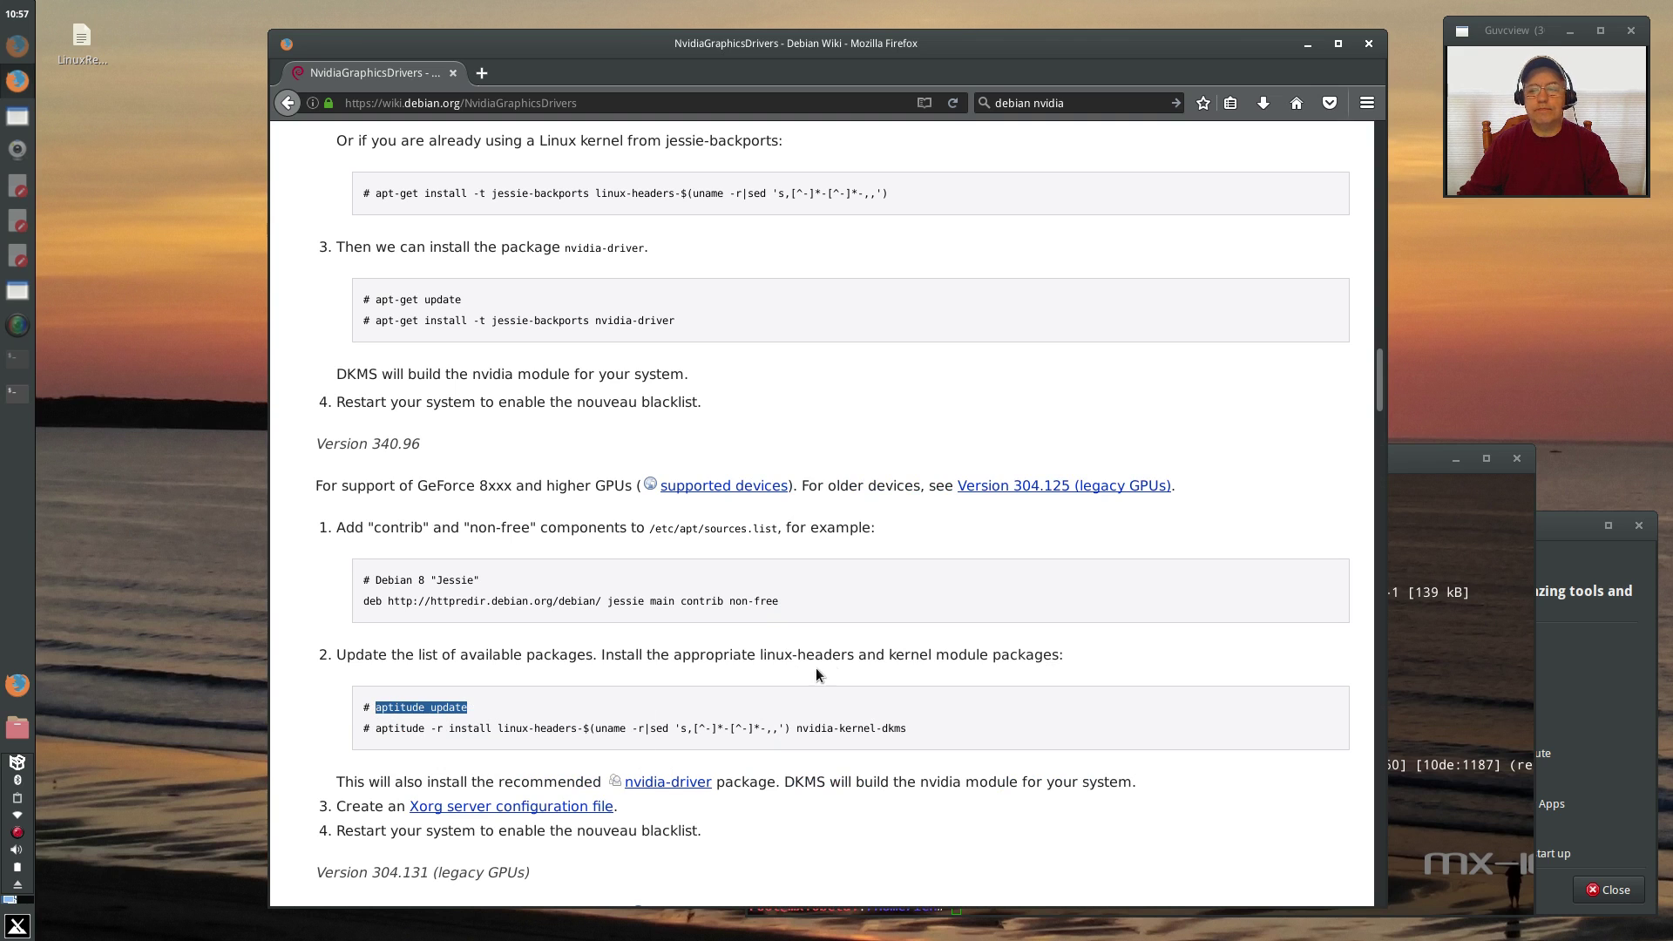
left_click(1429, 470)
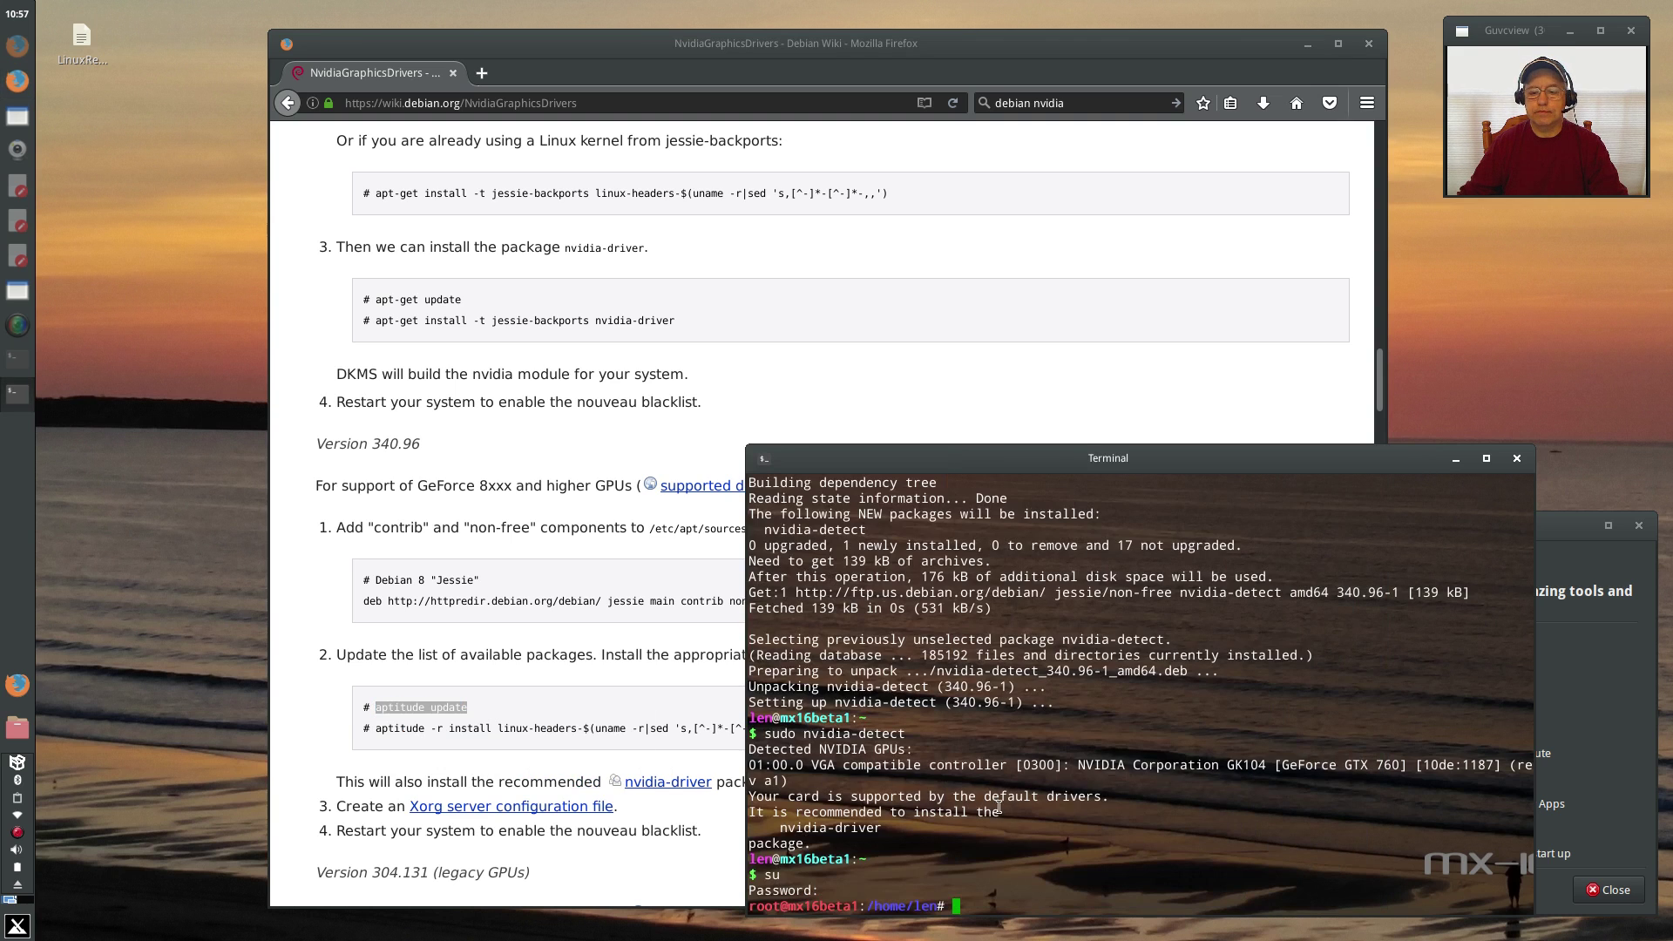
right_click(959, 906)
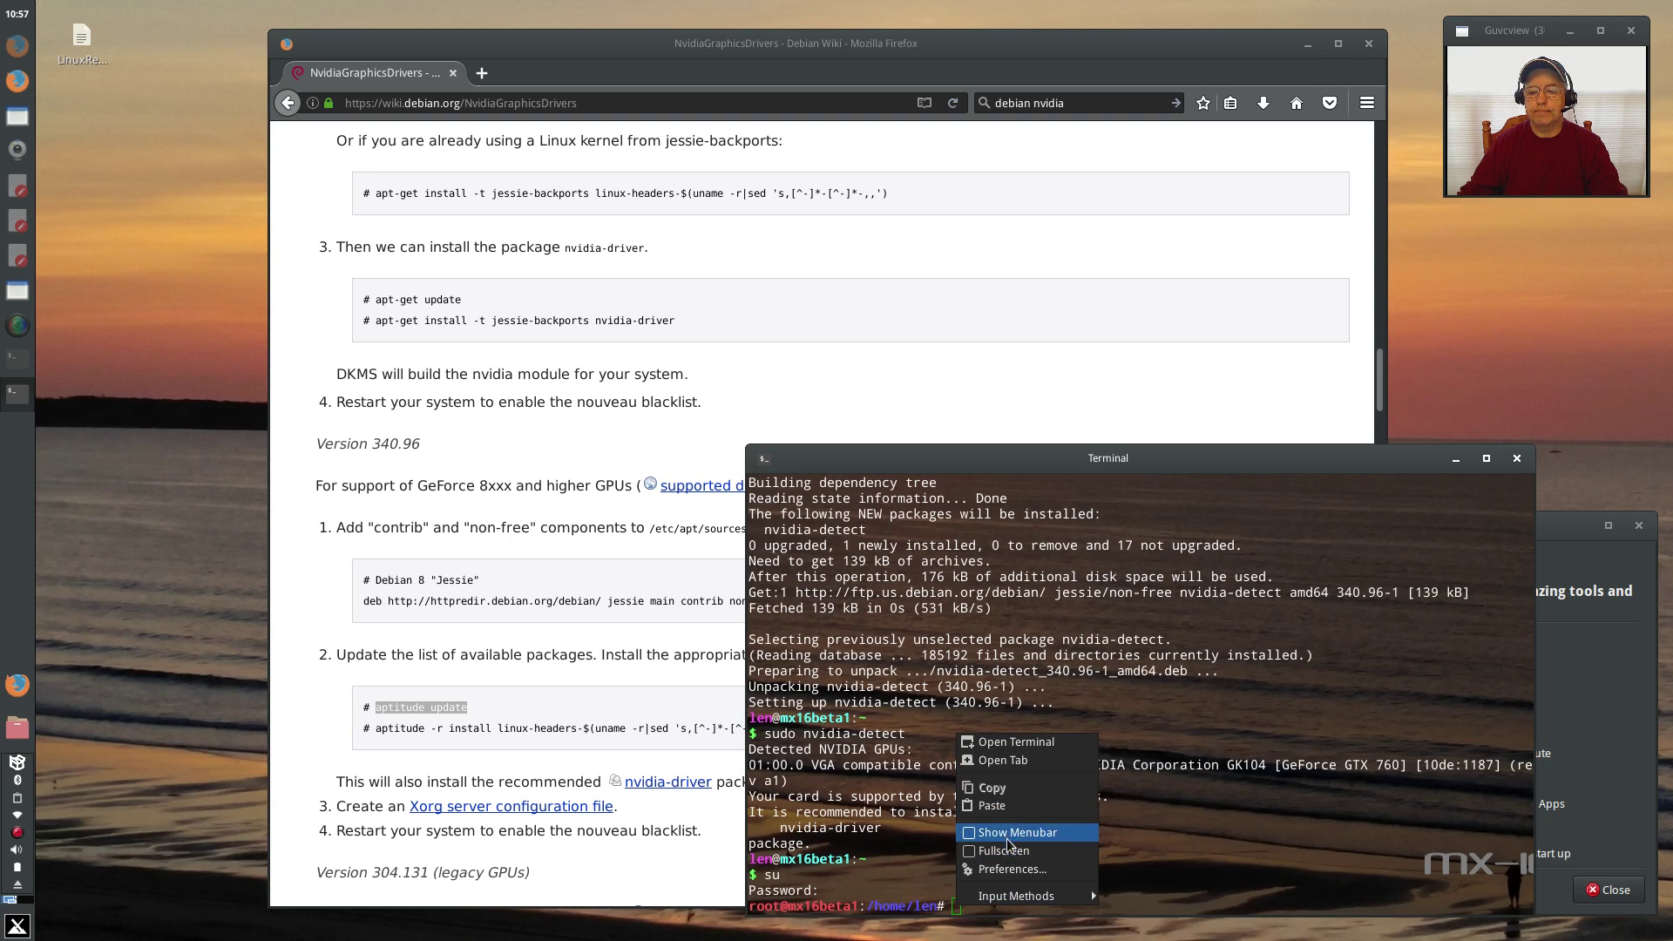
left_click(992, 805)
key("Return")
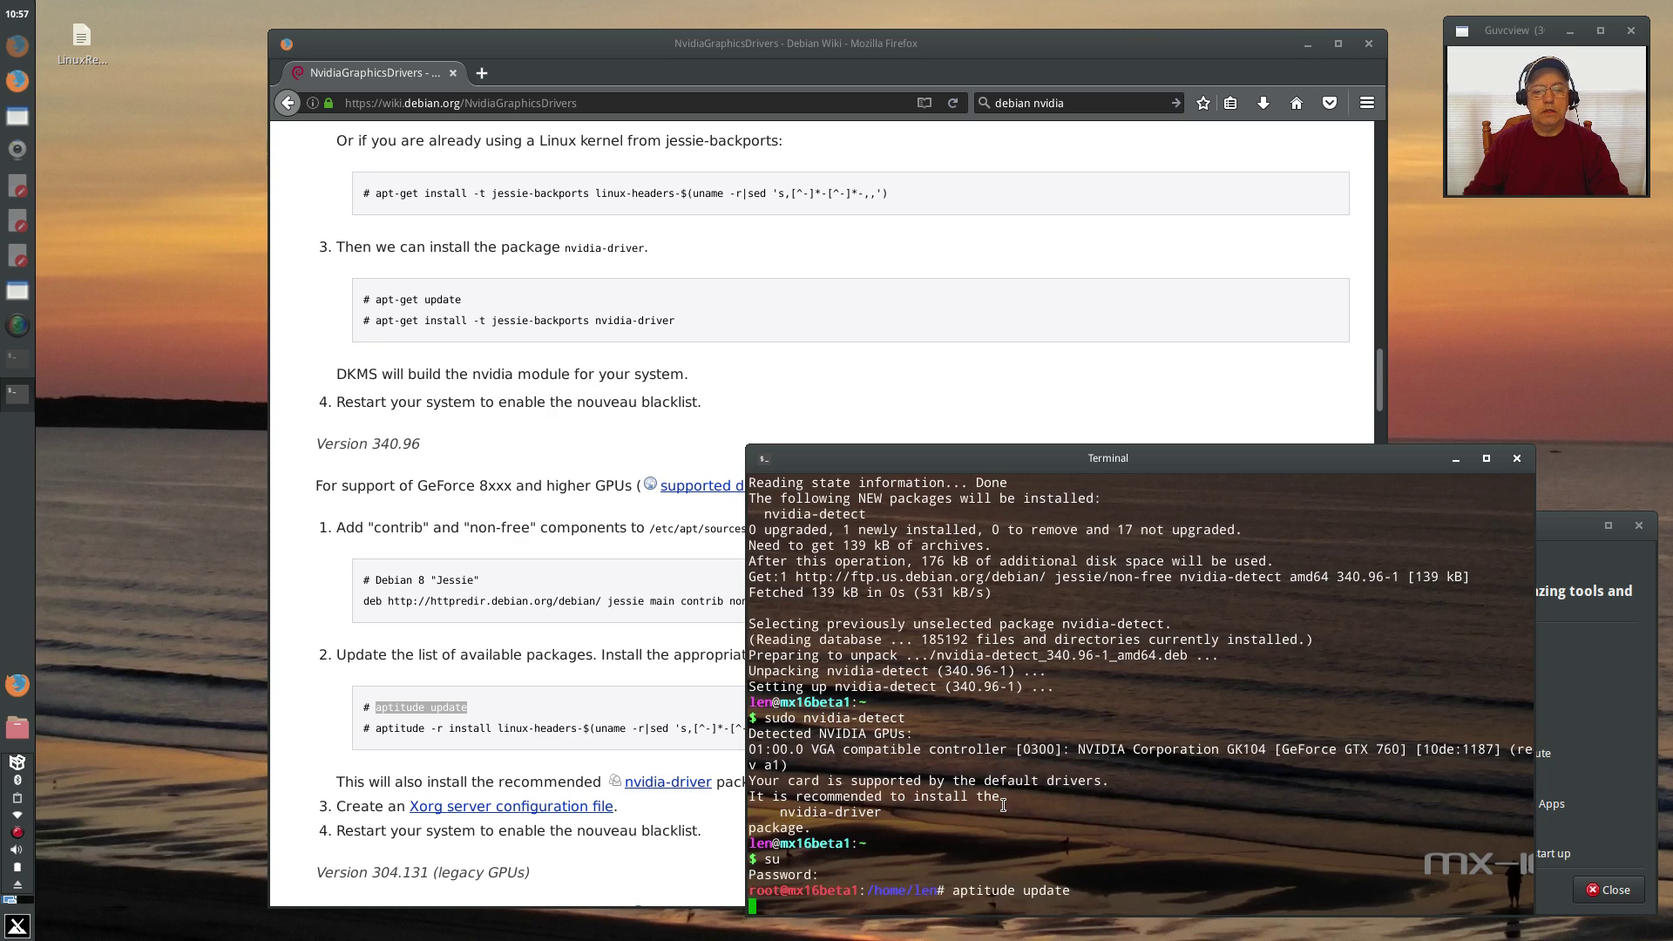
Copy and run the wiki's aptitude install nvidia-kernel-dkms command, which reports unresolved NVIDIA dependencies
left_click(632, 710)
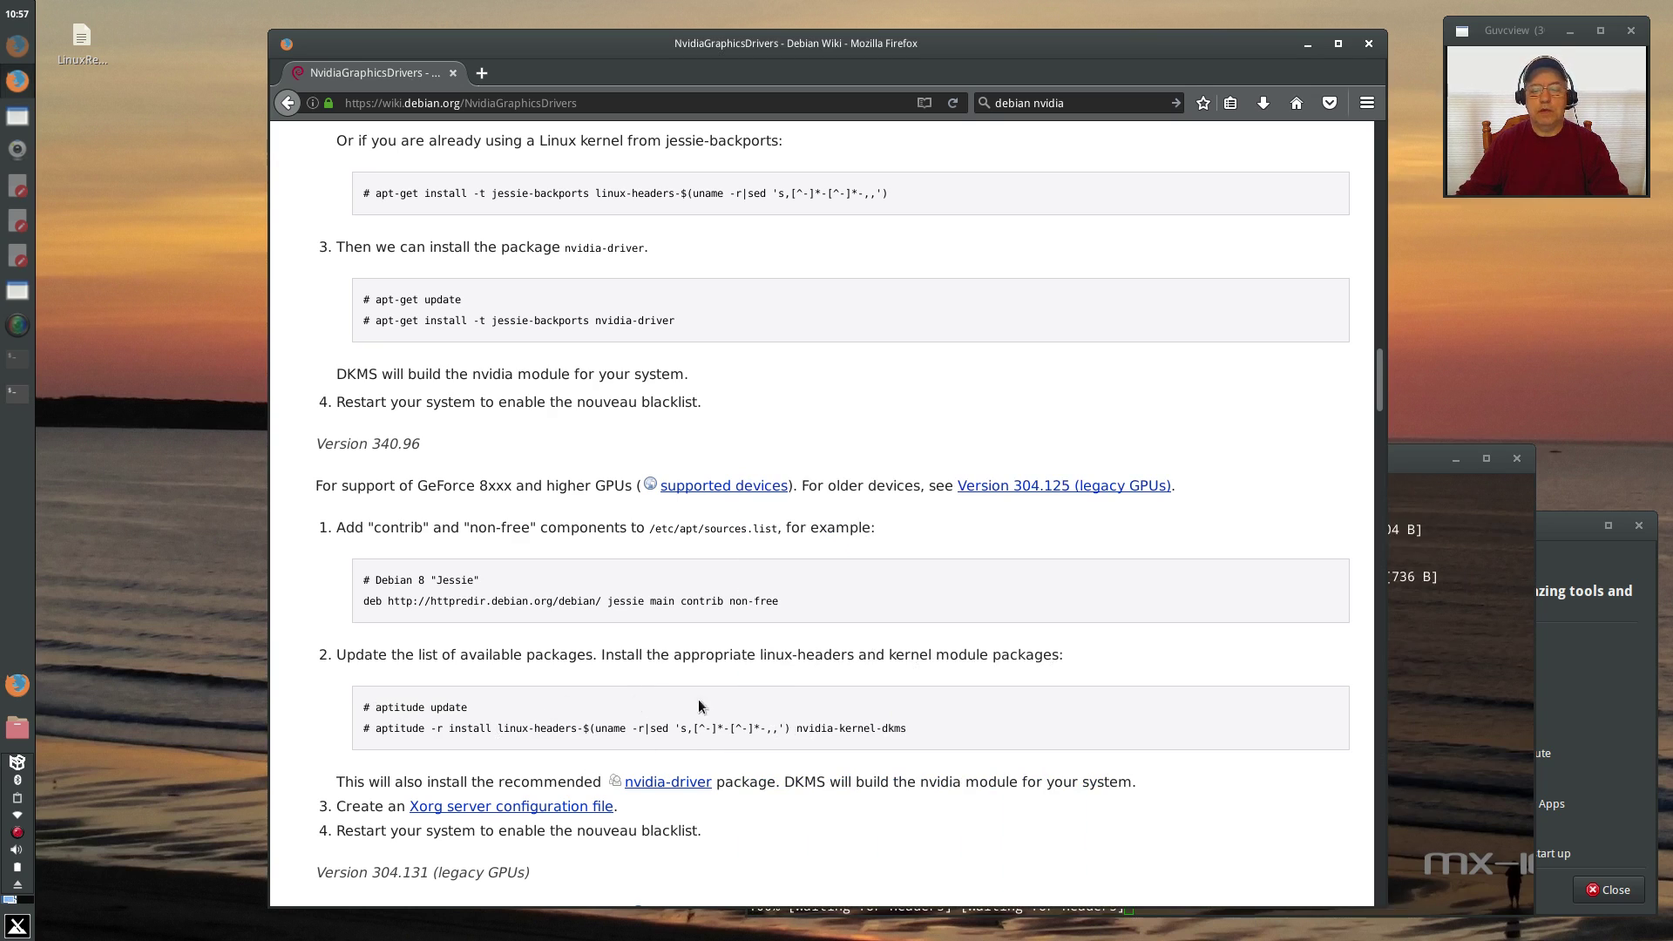
left_click_drag(909, 730, 373, 742)
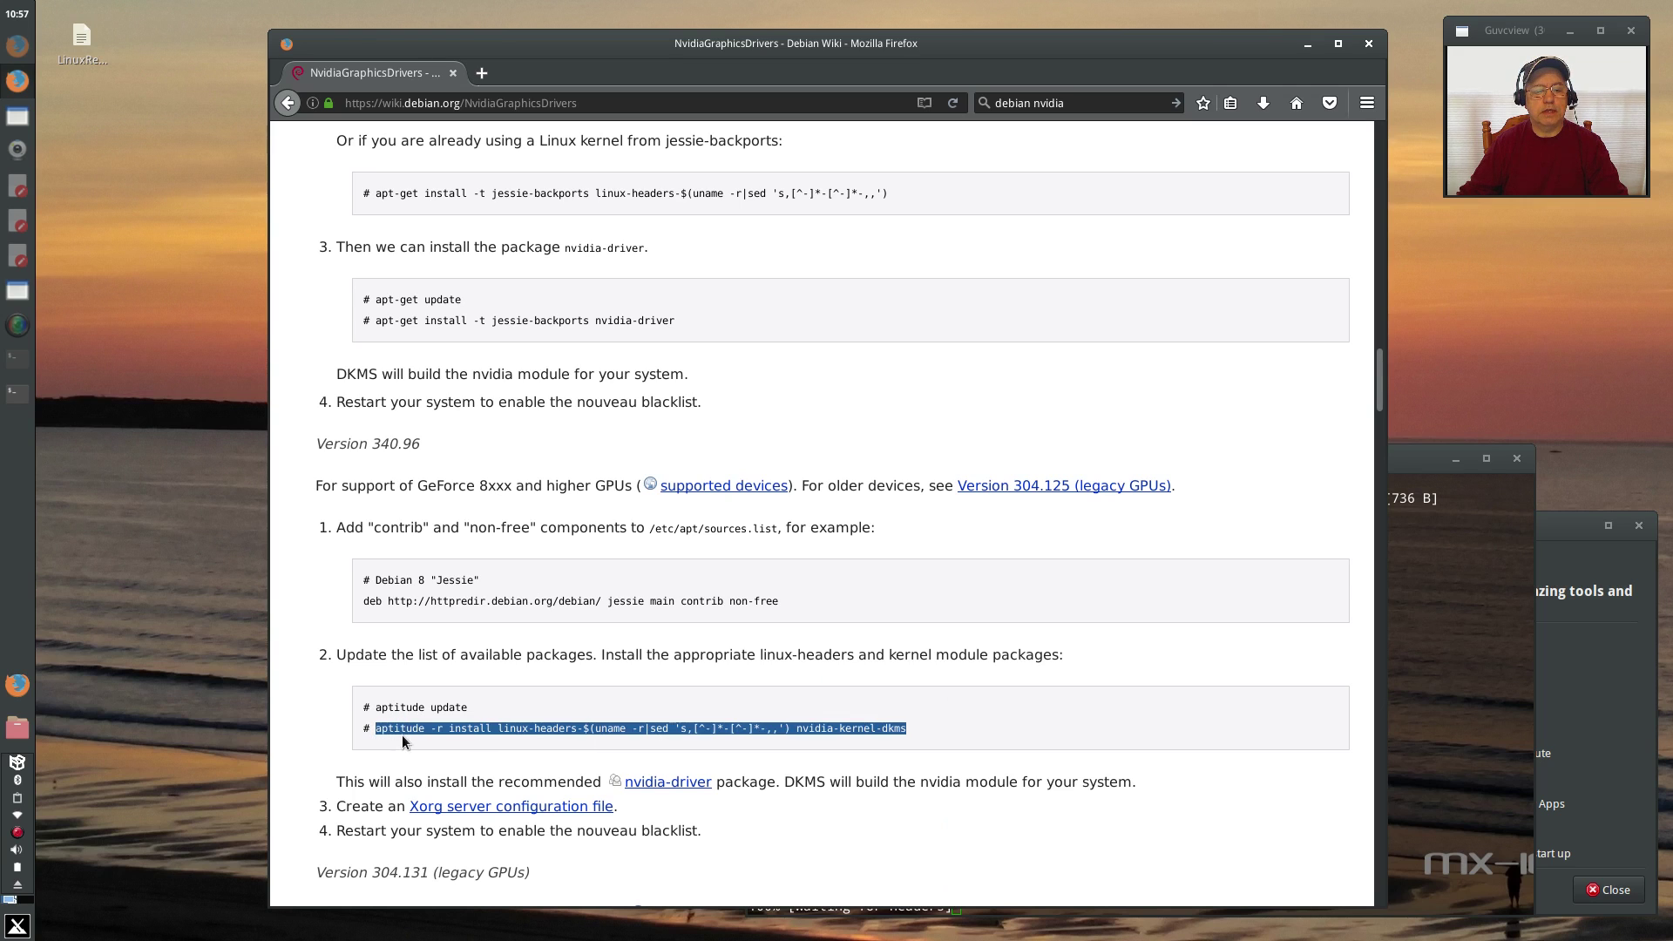
right_click(403, 742)
left_click(425, 745)
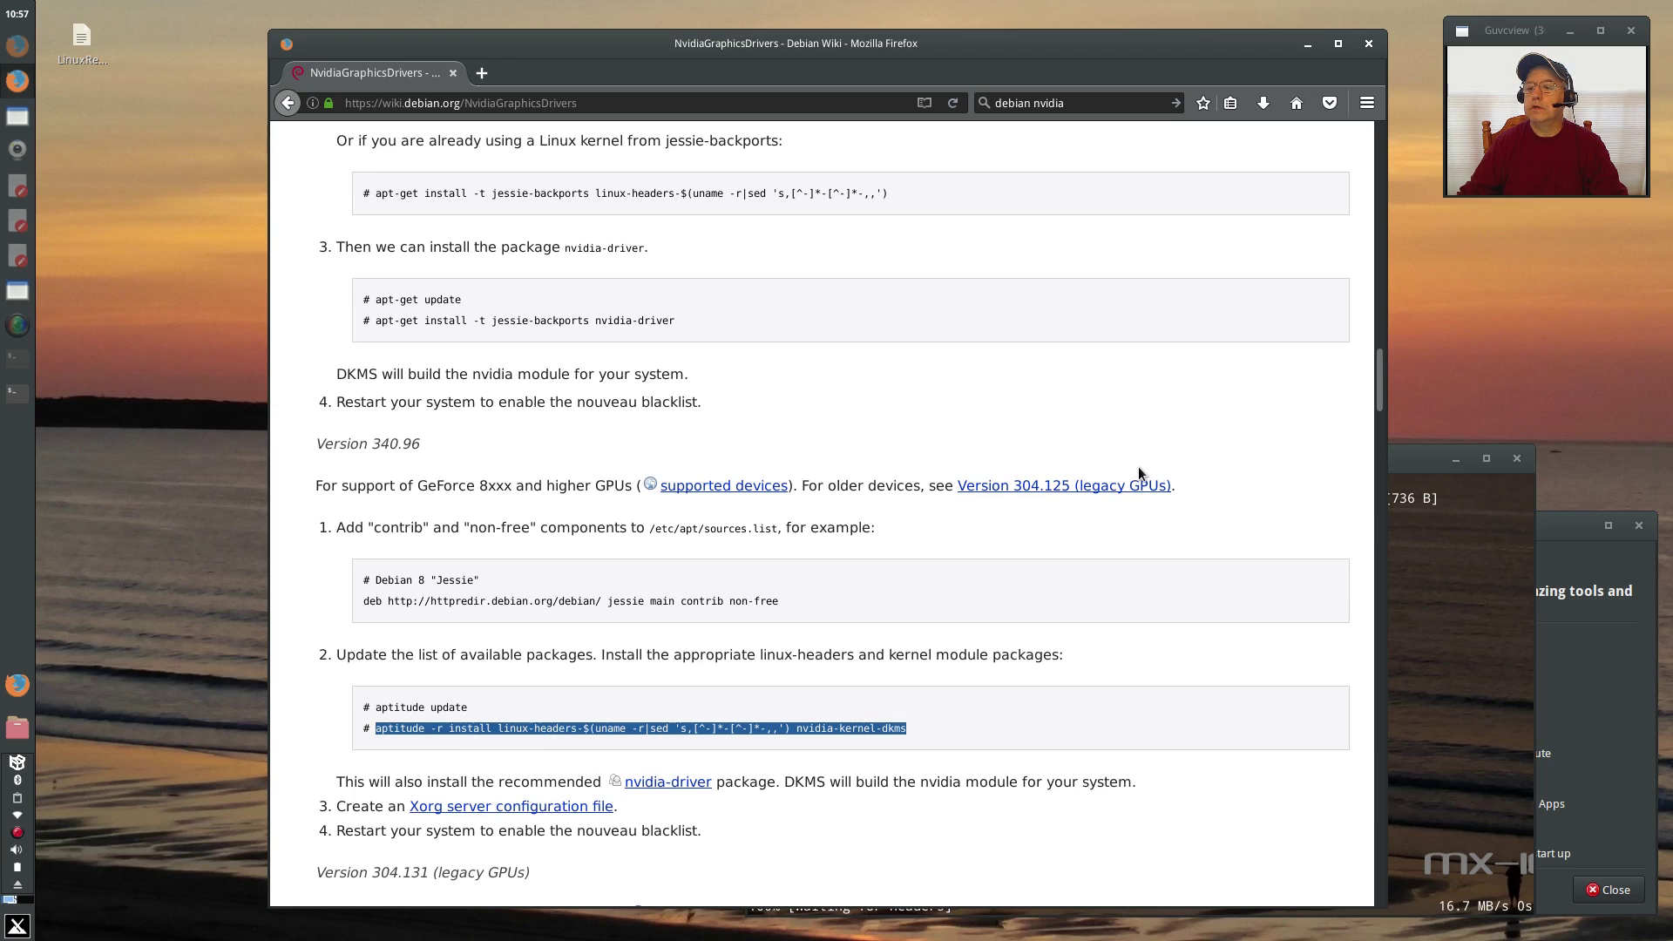
left_click(1418, 461)
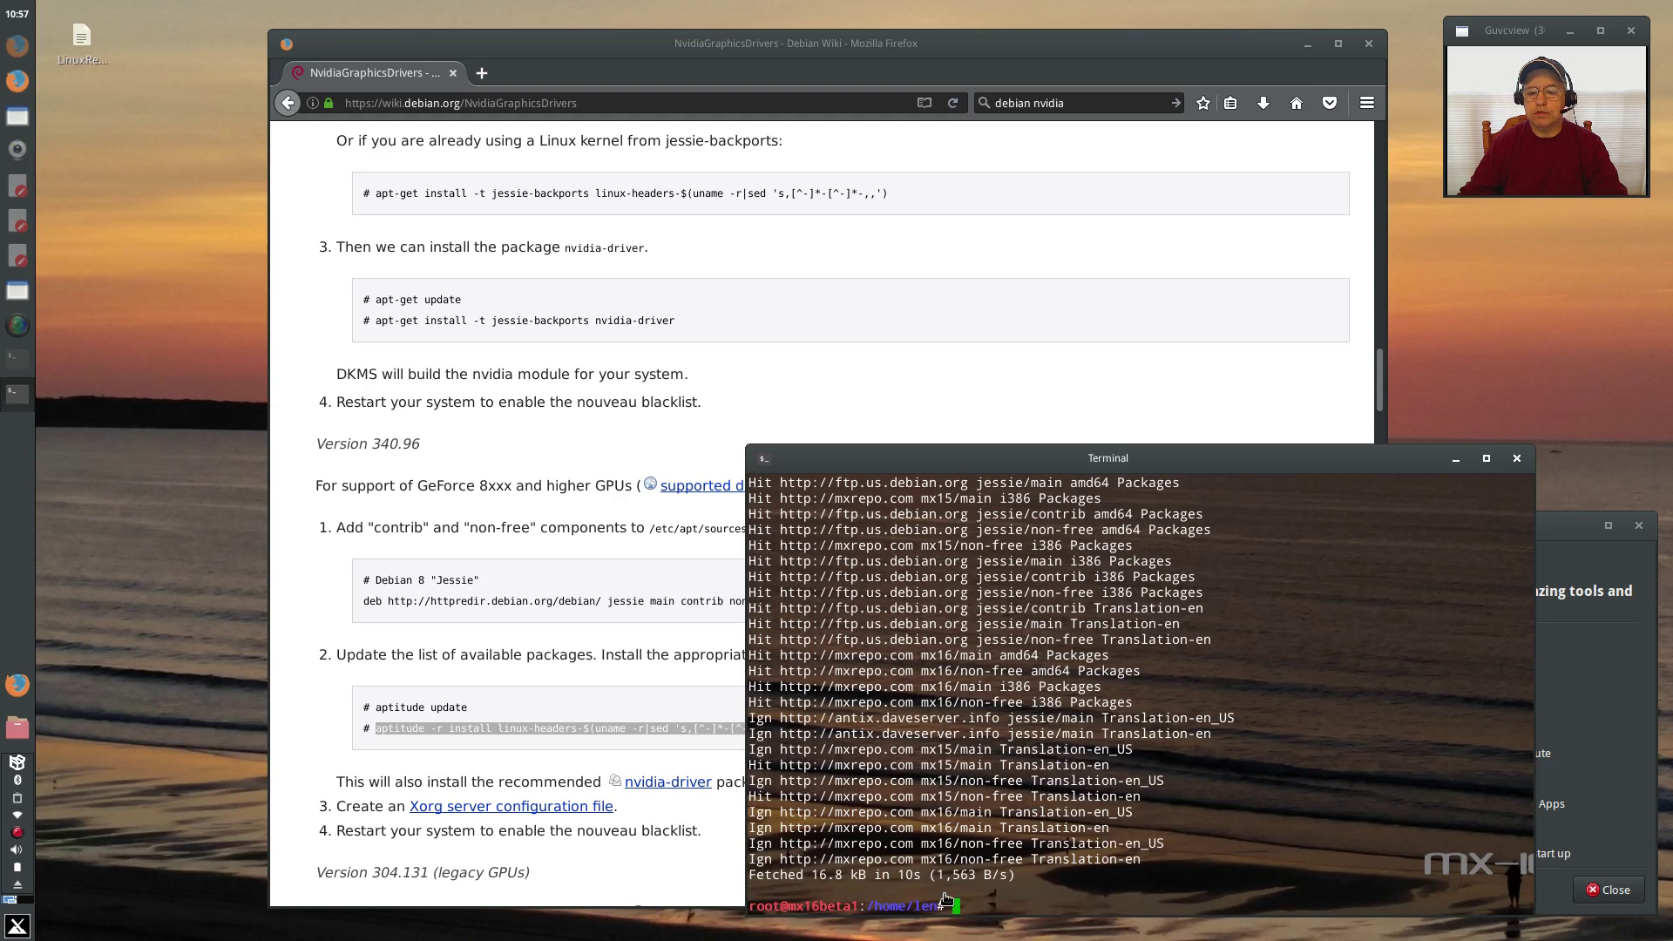
right_click(956, 907)
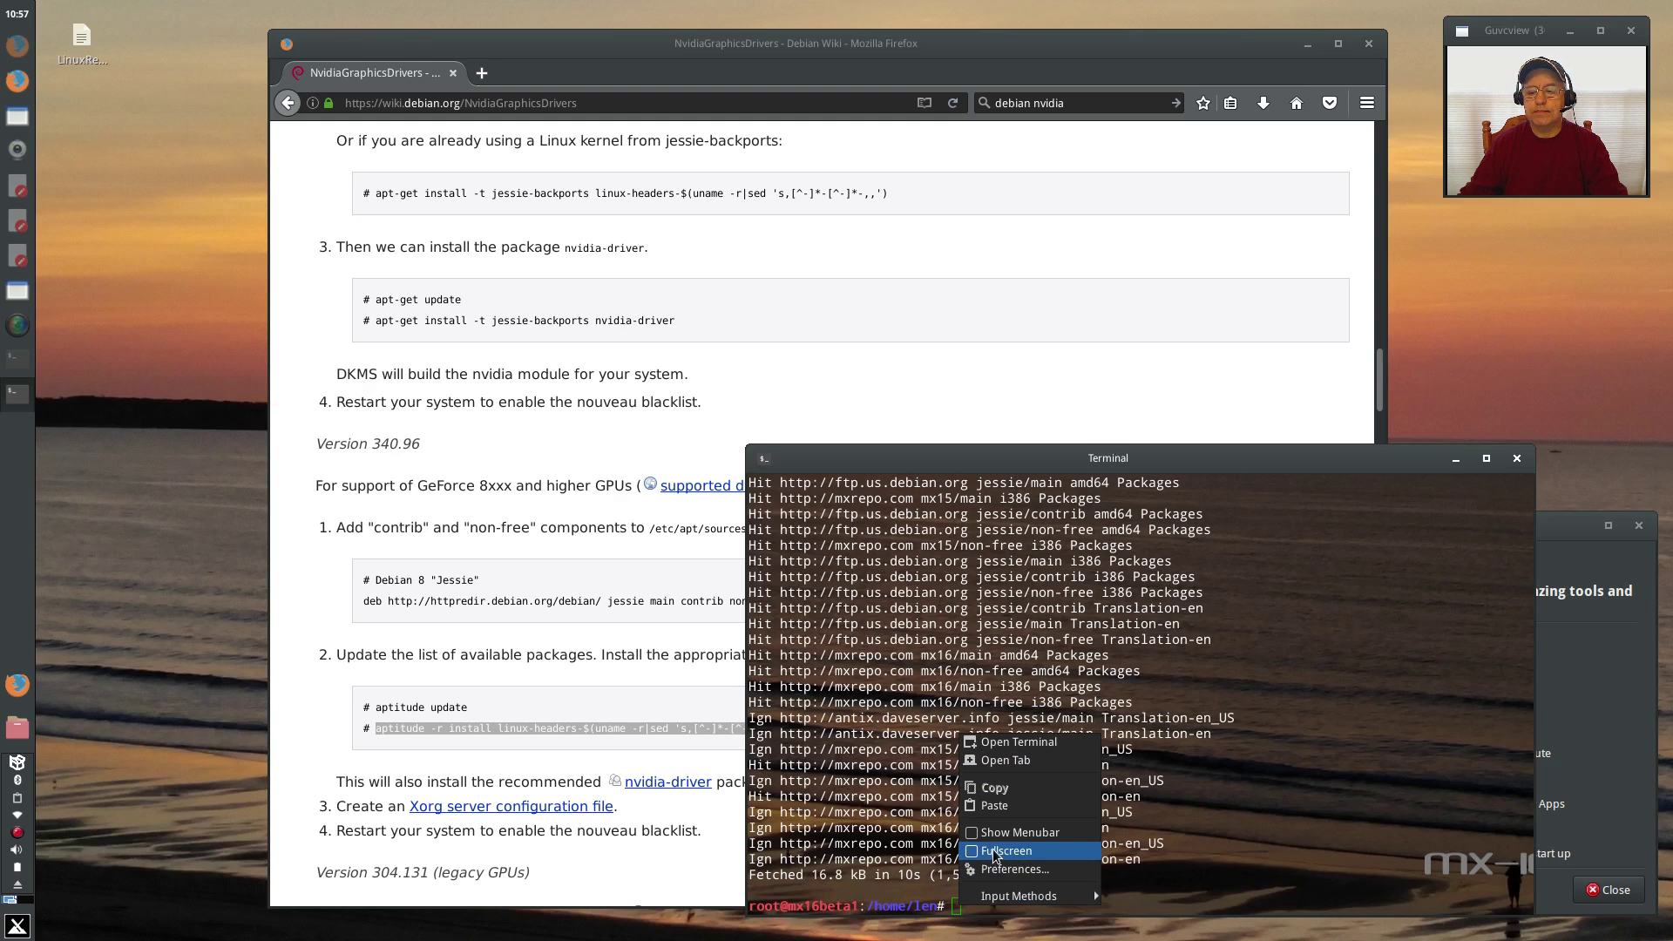
left_click(980, 798)
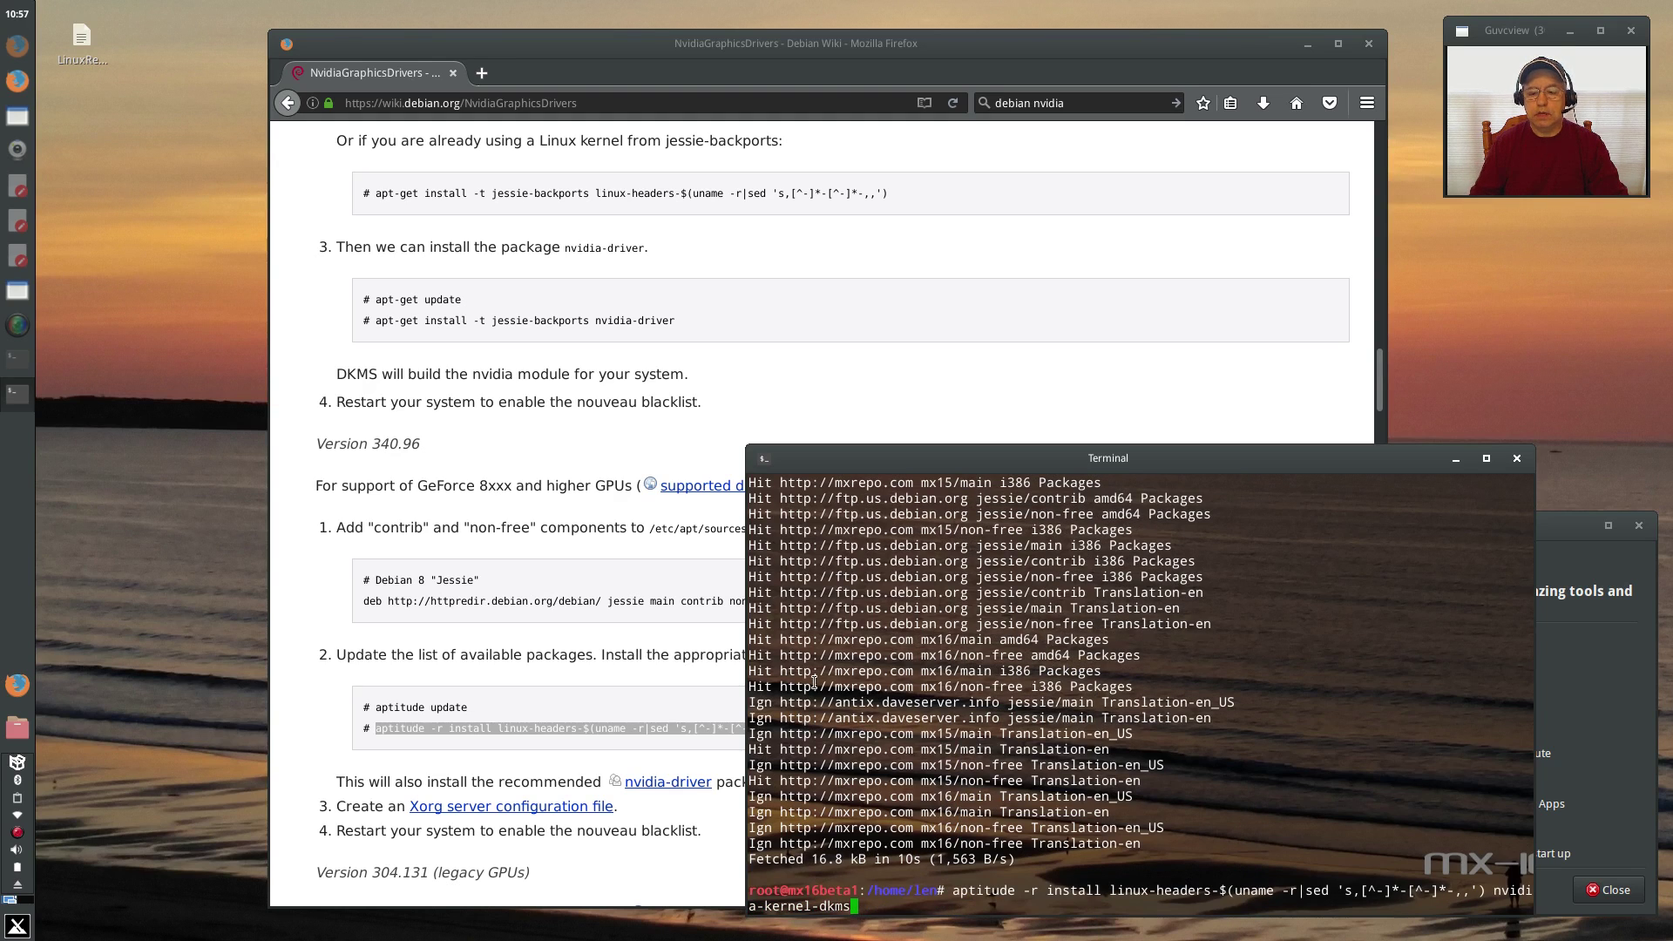
key("Return")
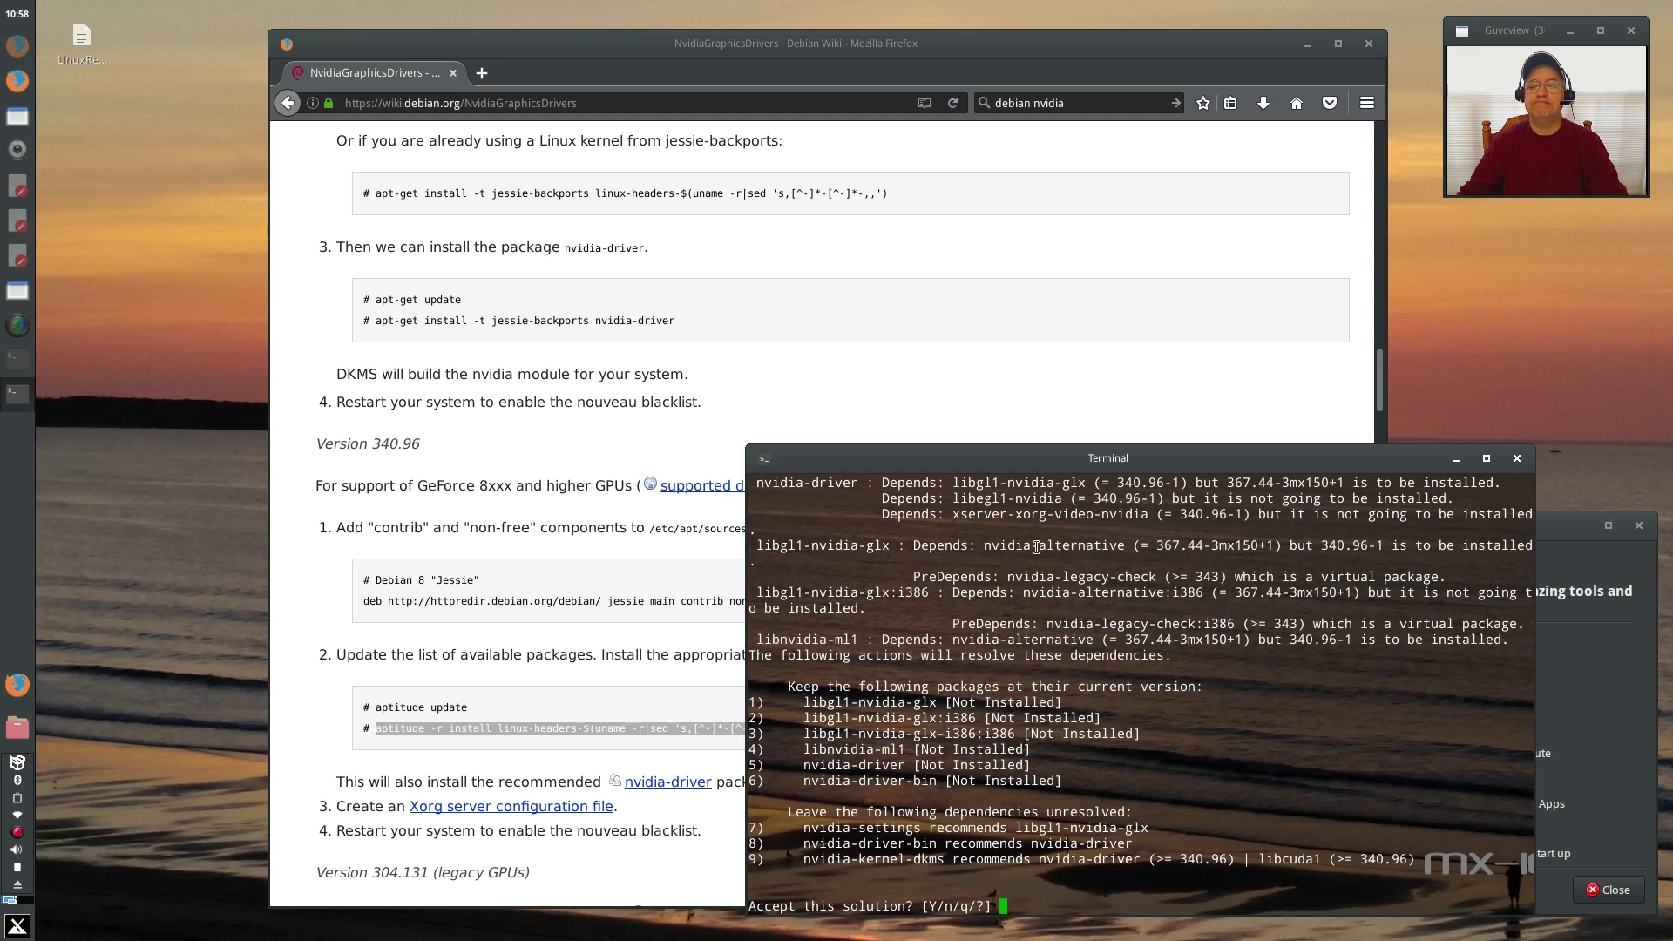
left_click_drag(1056, 461, 1030, 294)
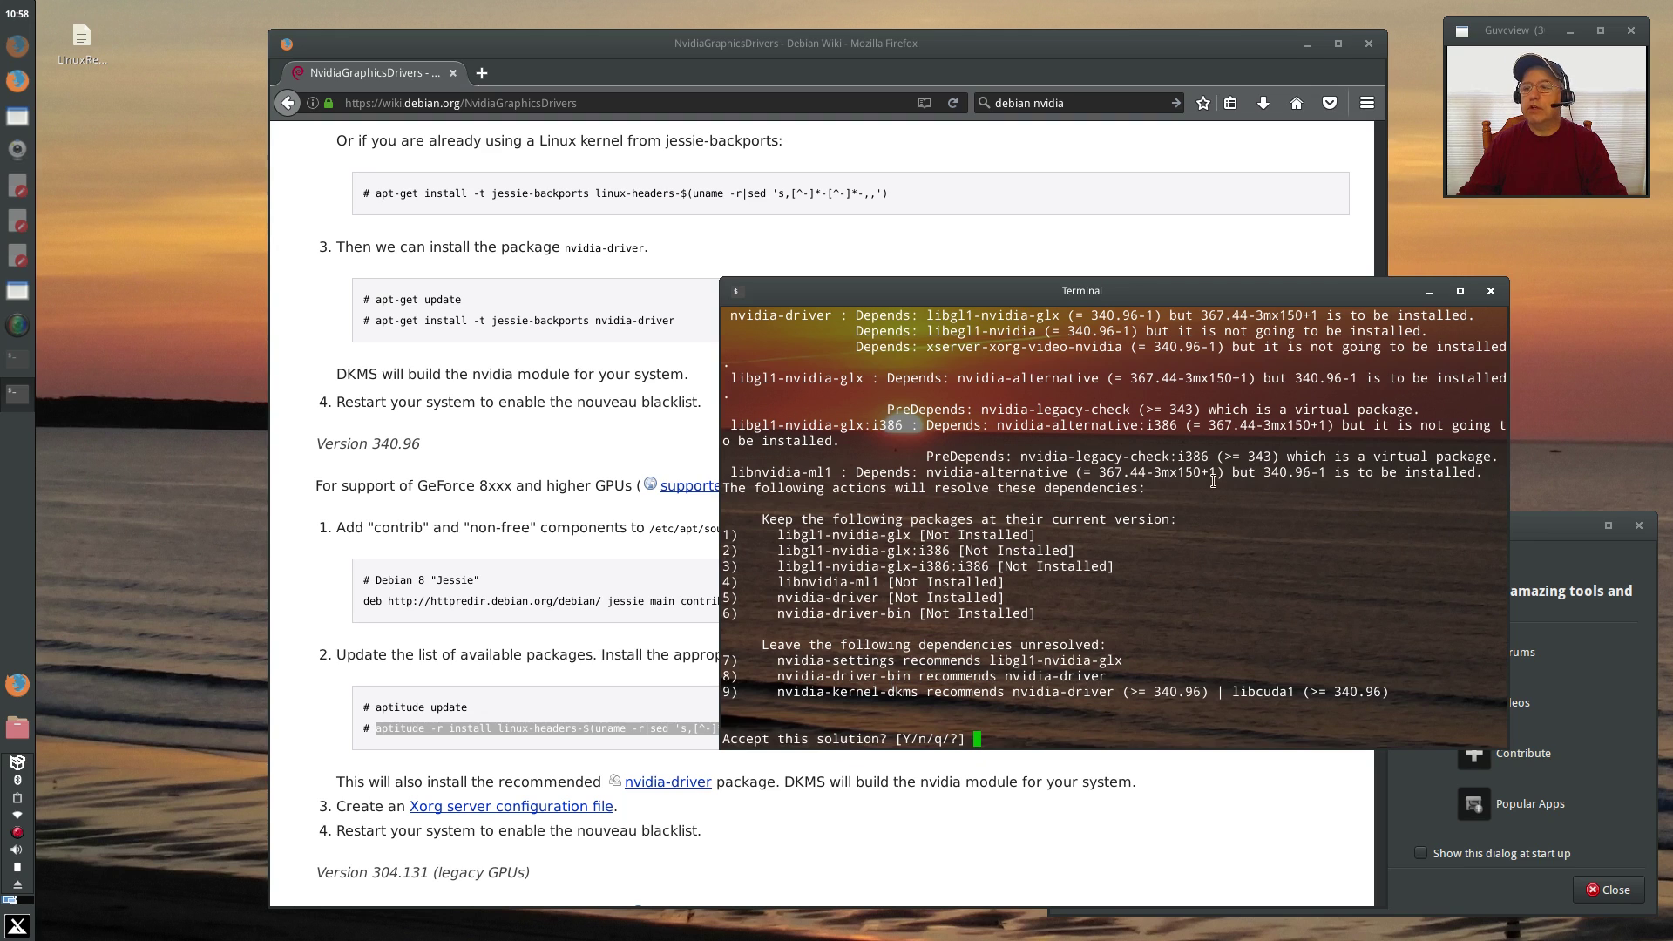
left_click(1490, 292)
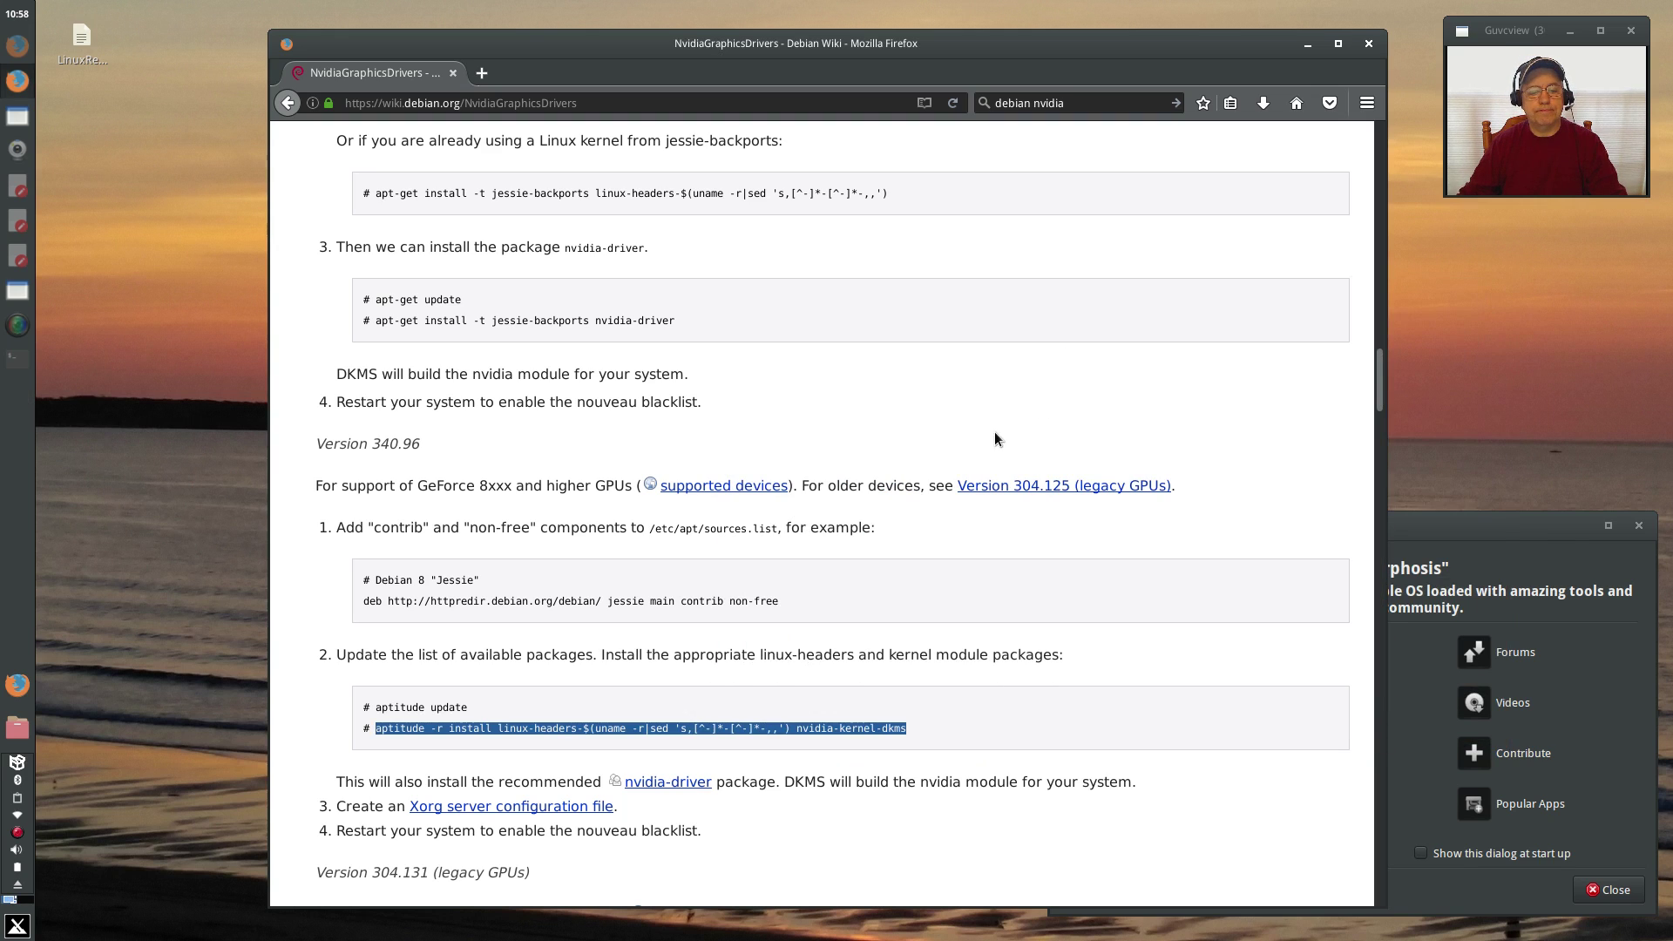
left_click(967, 772)
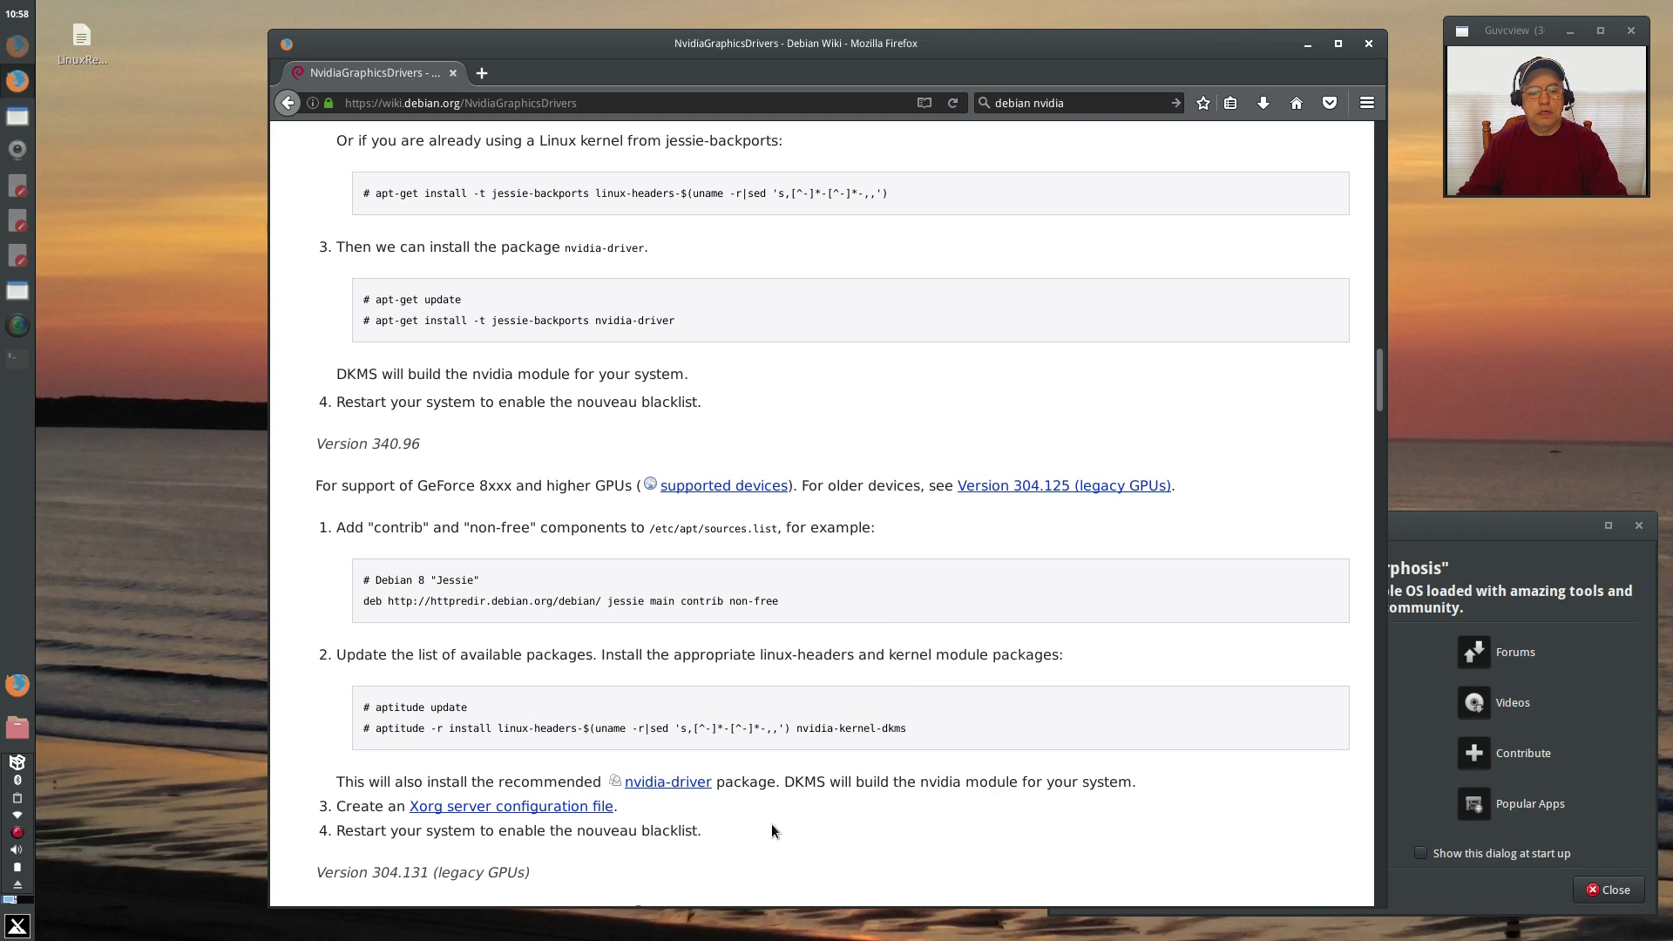
scroll(776, 819, "down", 2)
scroll(778, 825, "down", 3)
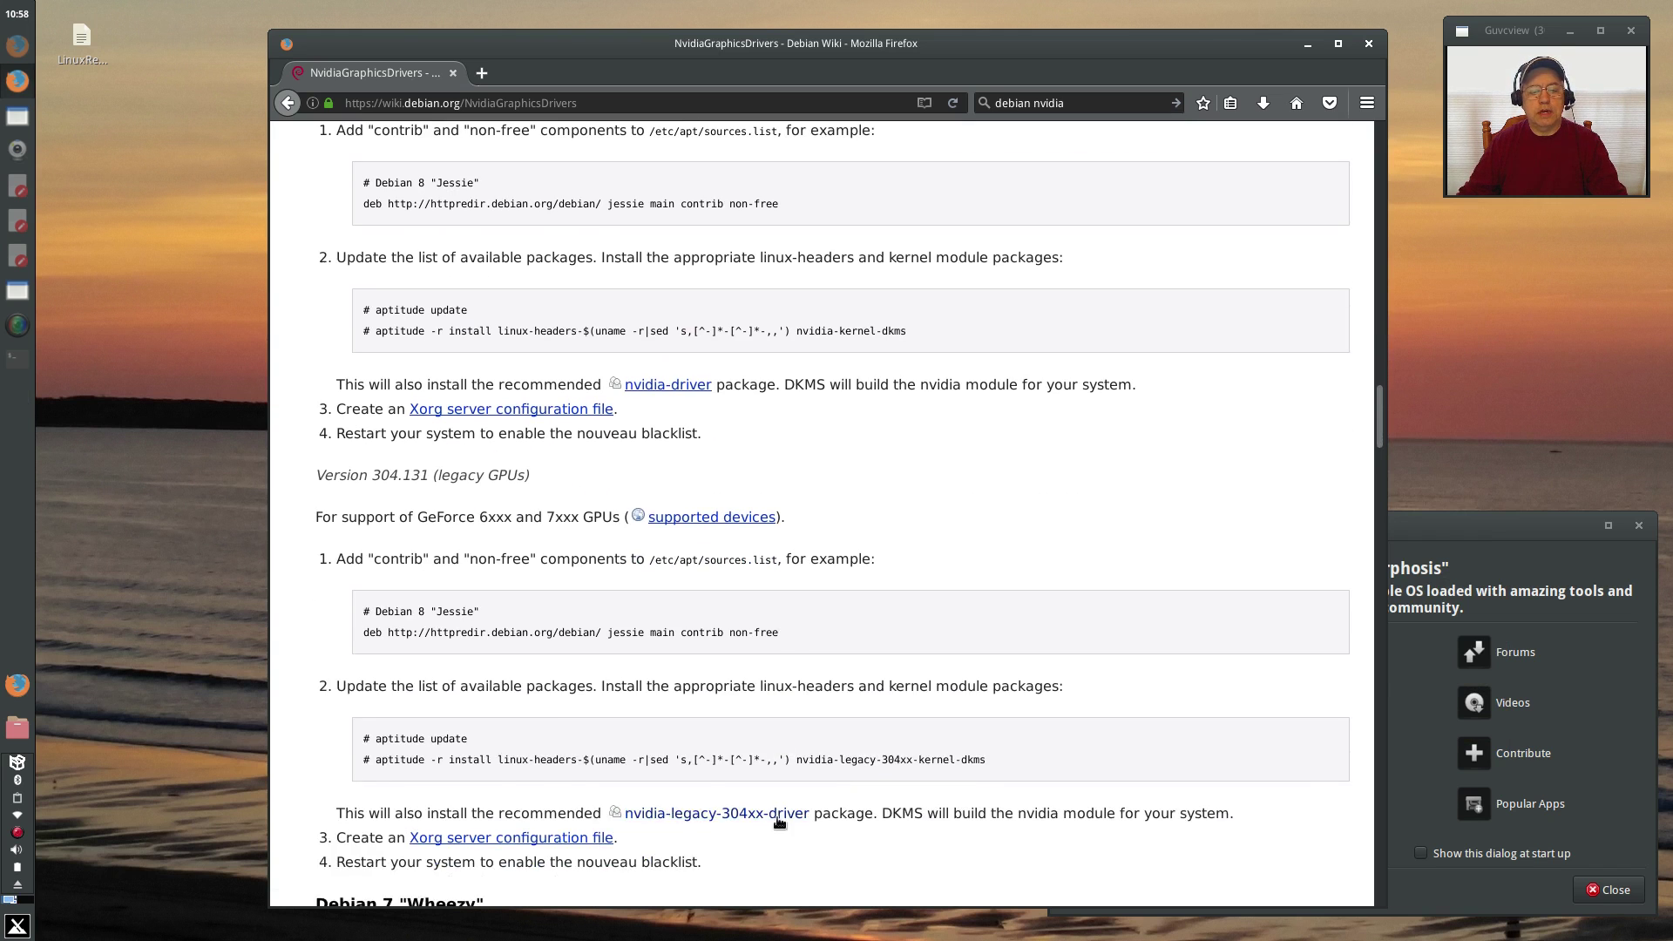
scroll(779, 782, "up", 20)
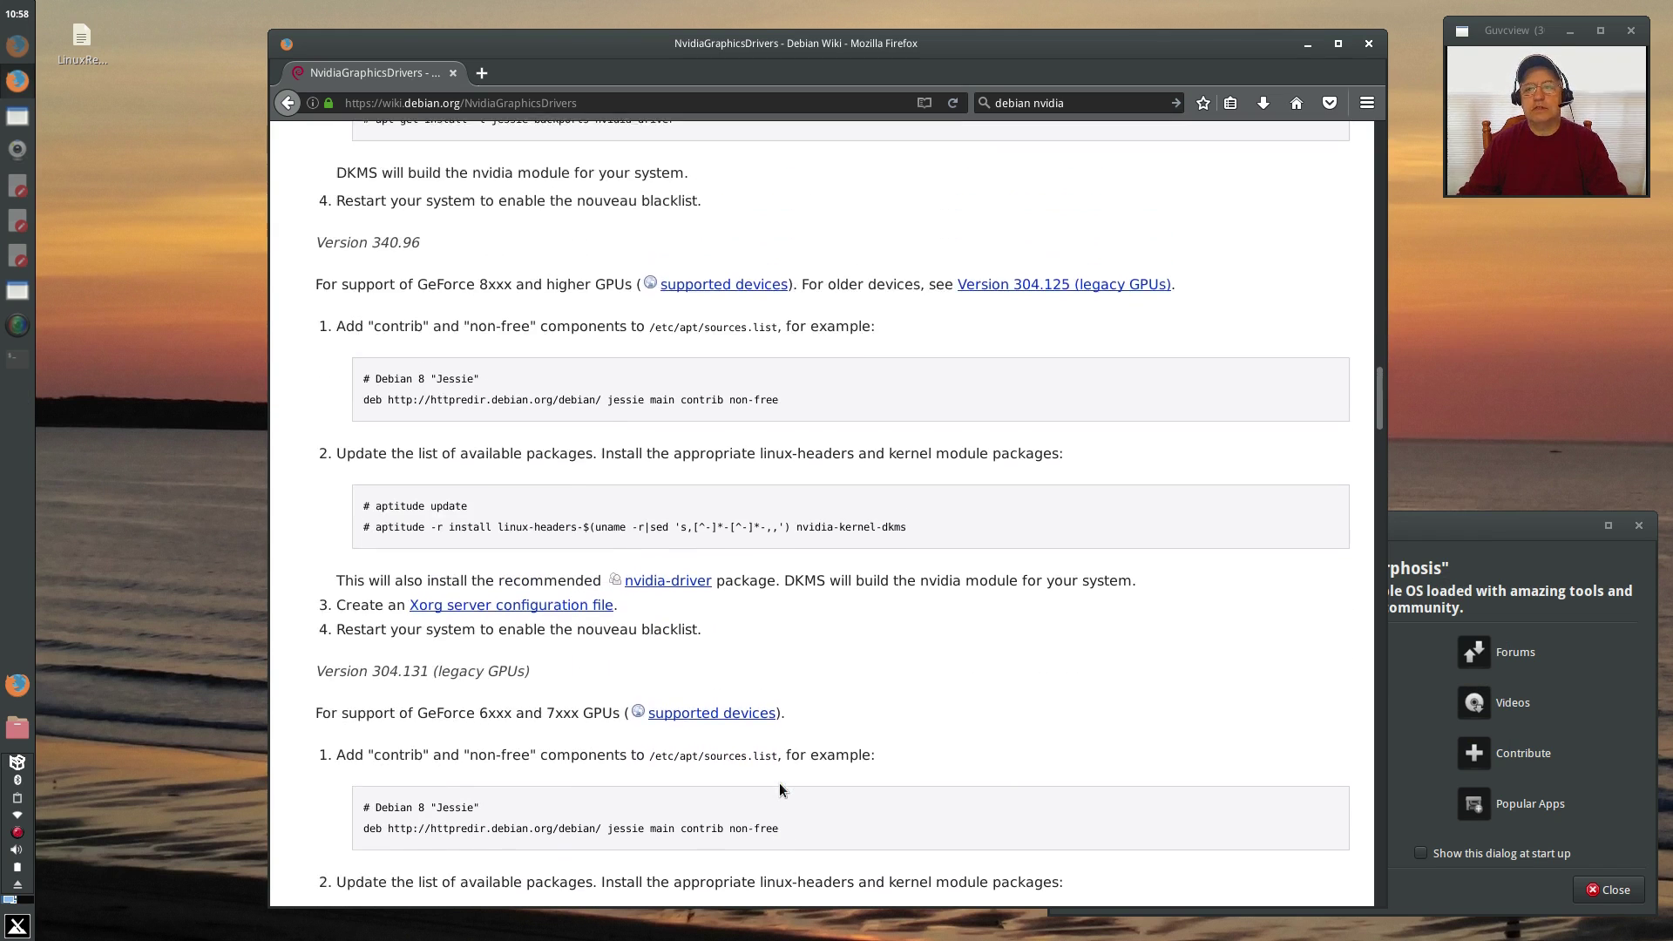
scroll(779, 783, "up", 1)
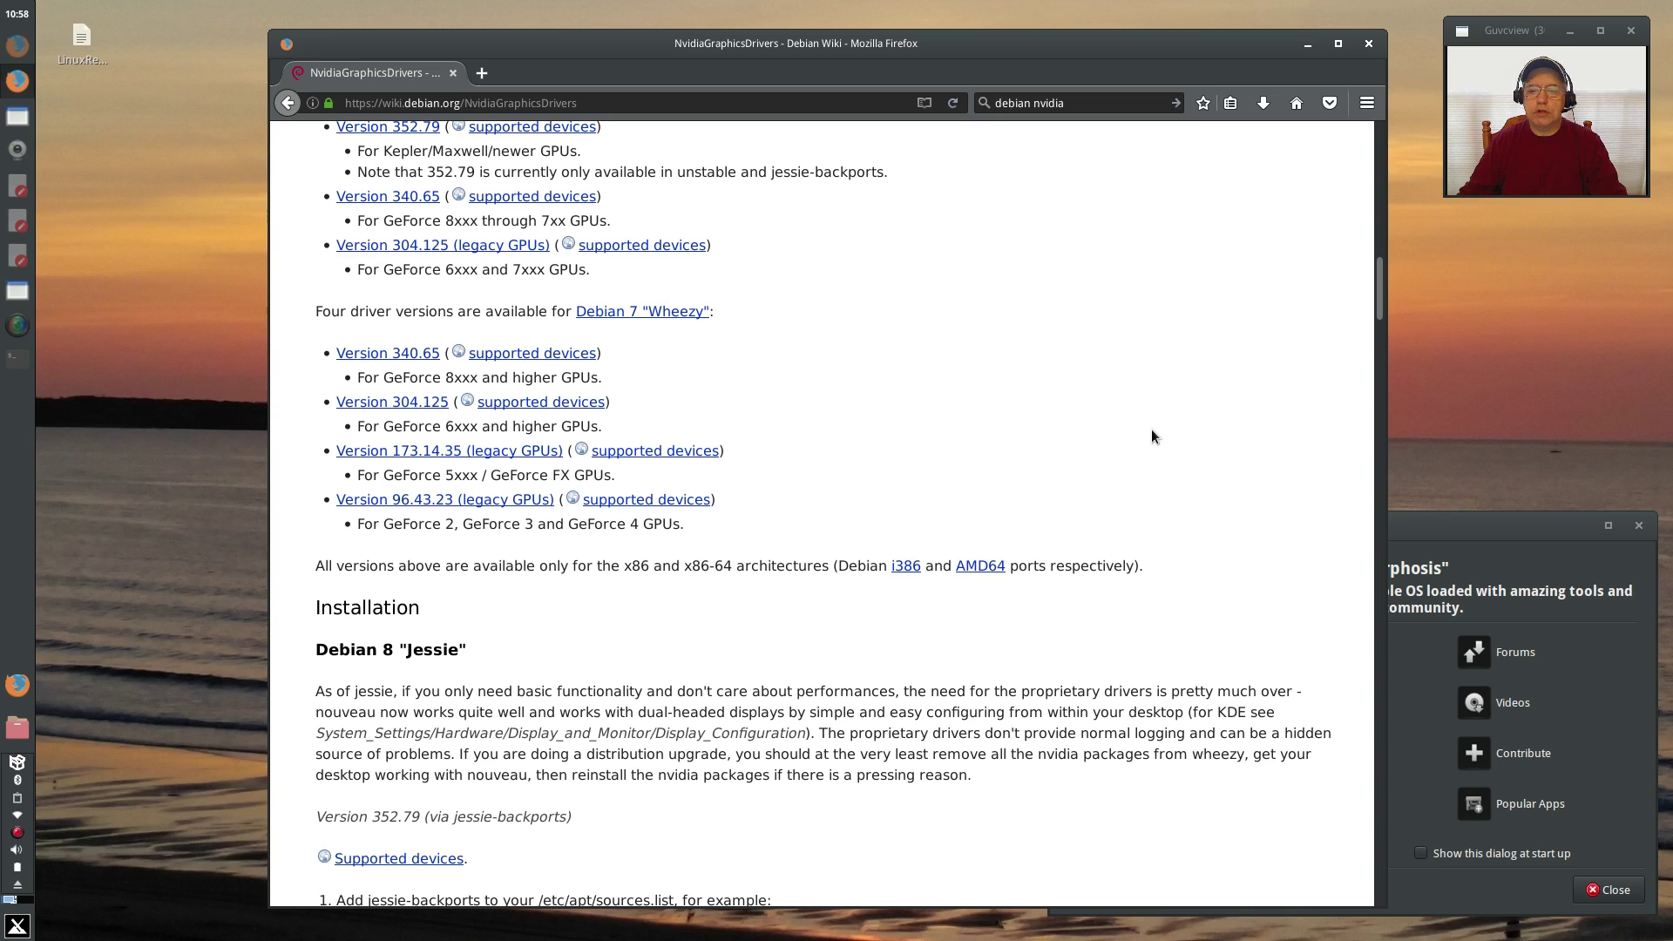
Open a new centred terminal and run 'sudo apt-get install nvidia-driver'
left_click(1308, 45)
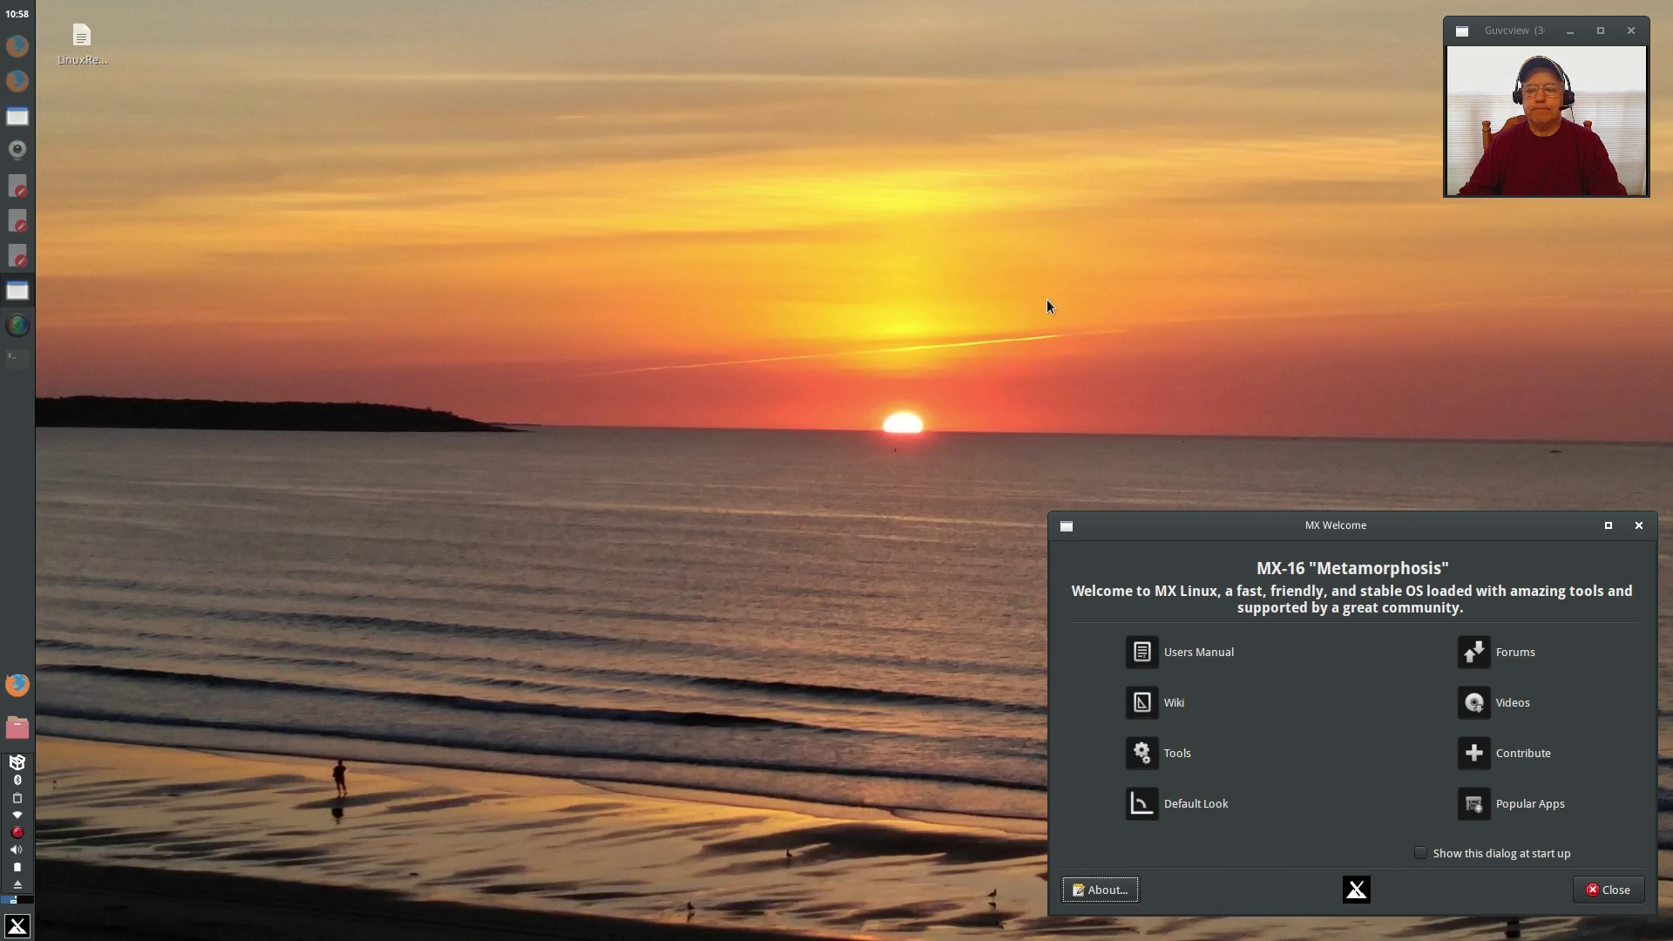
left_click(17, 925)
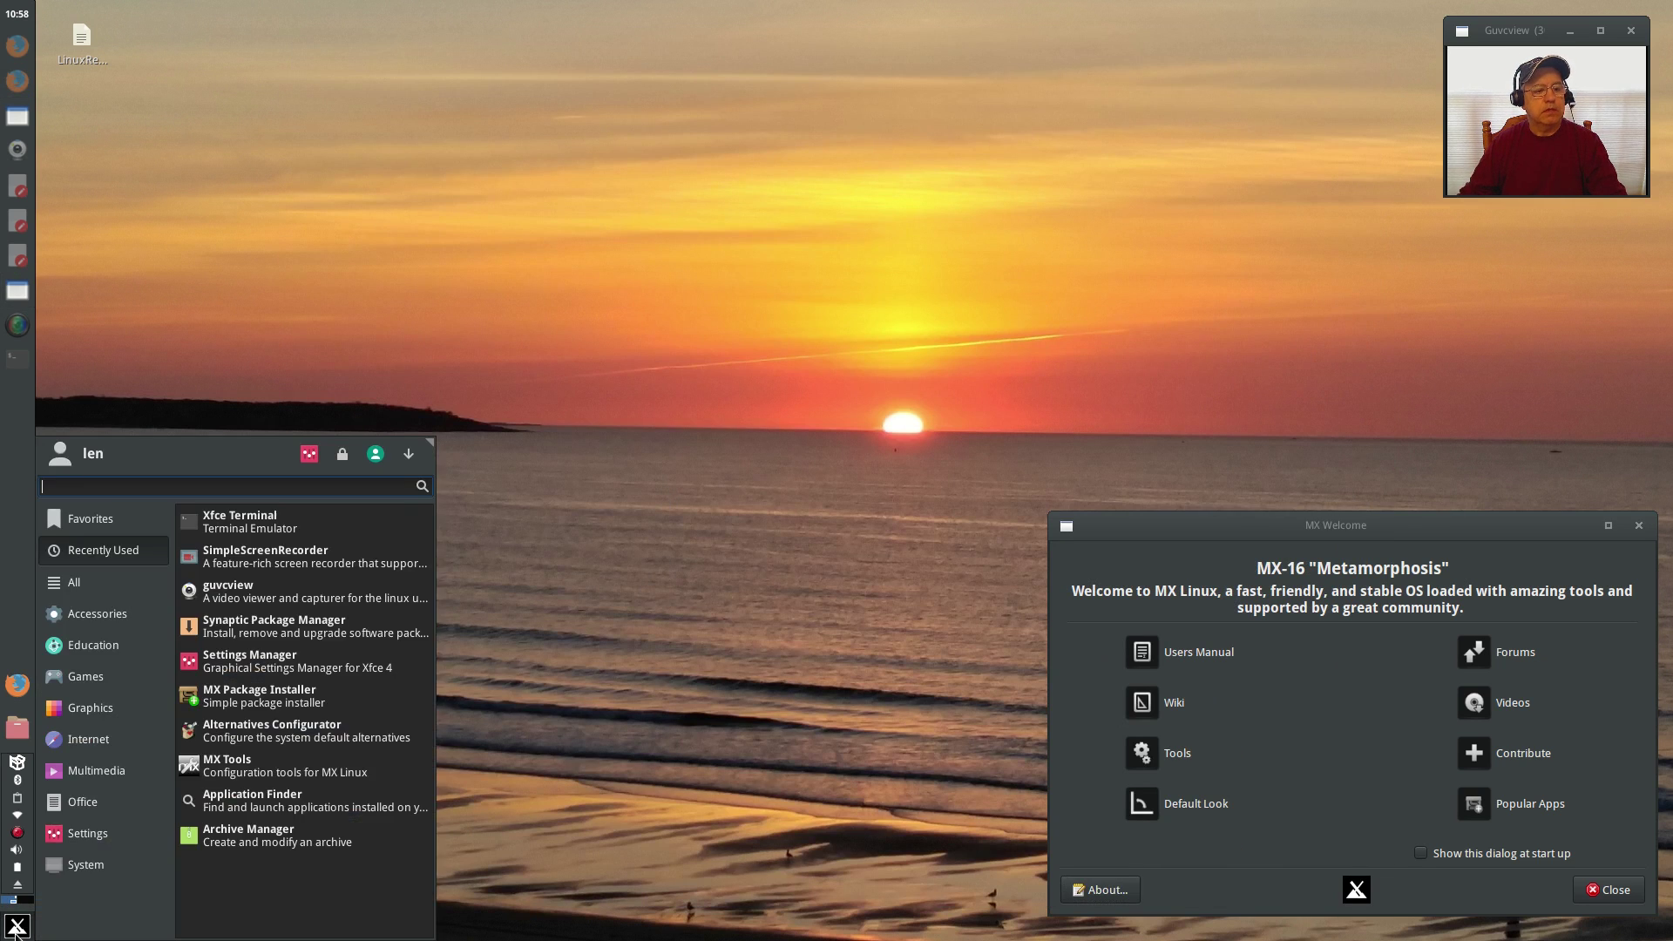
left_click(244, 521)
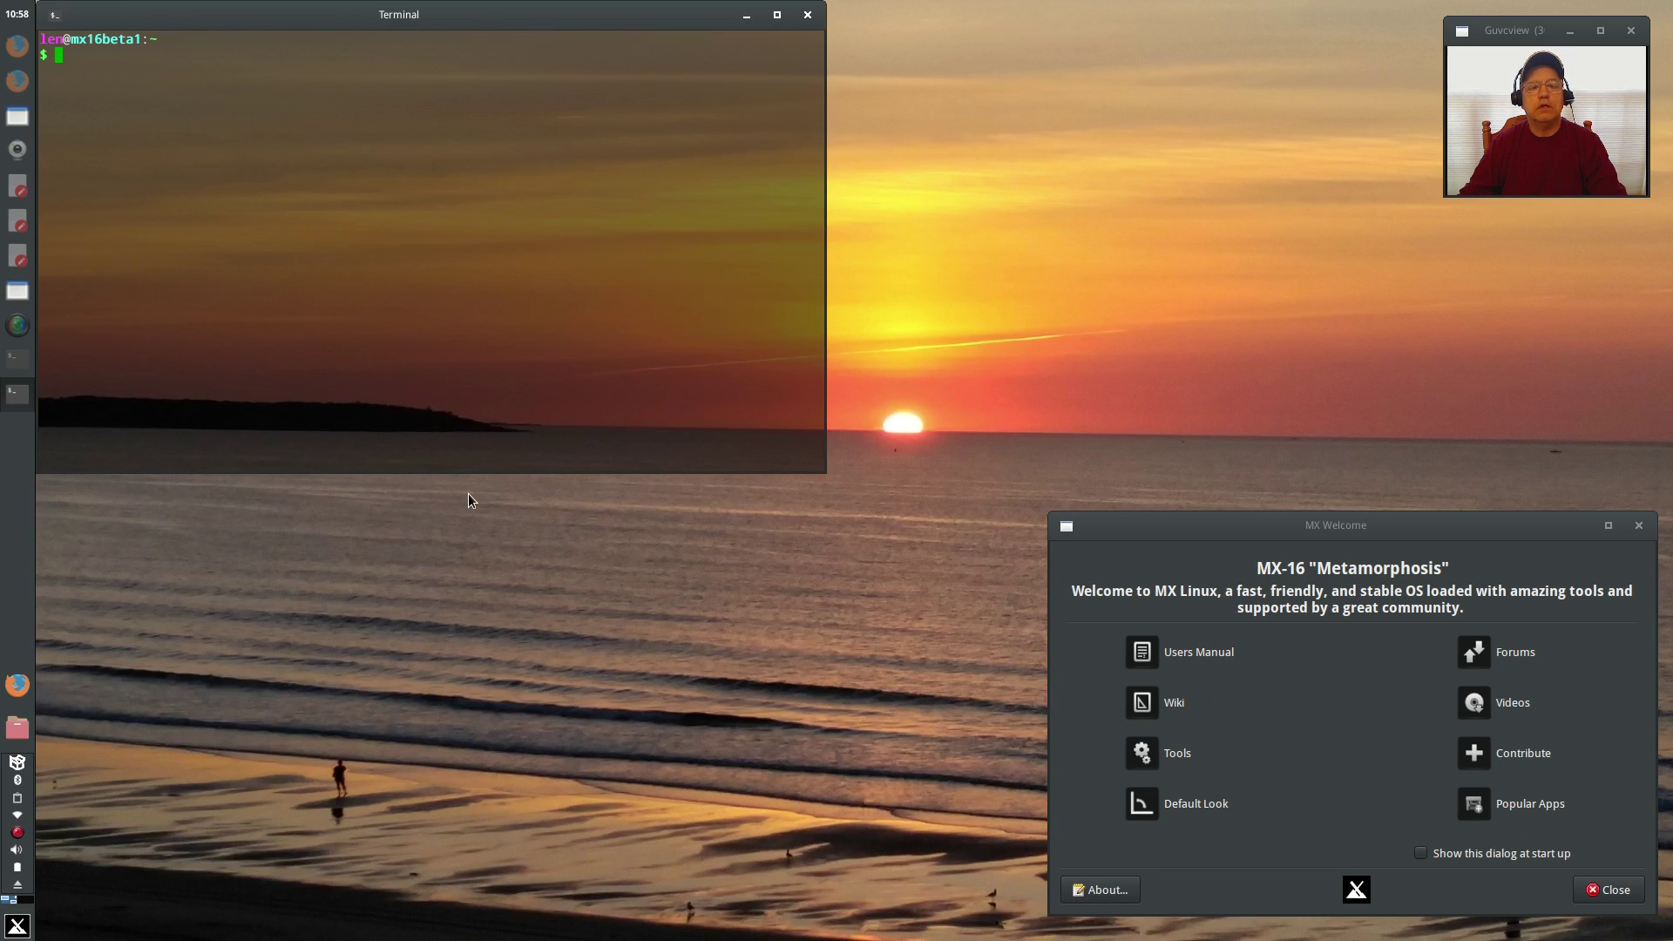
left_click_drag(523, 14, 694, 337)
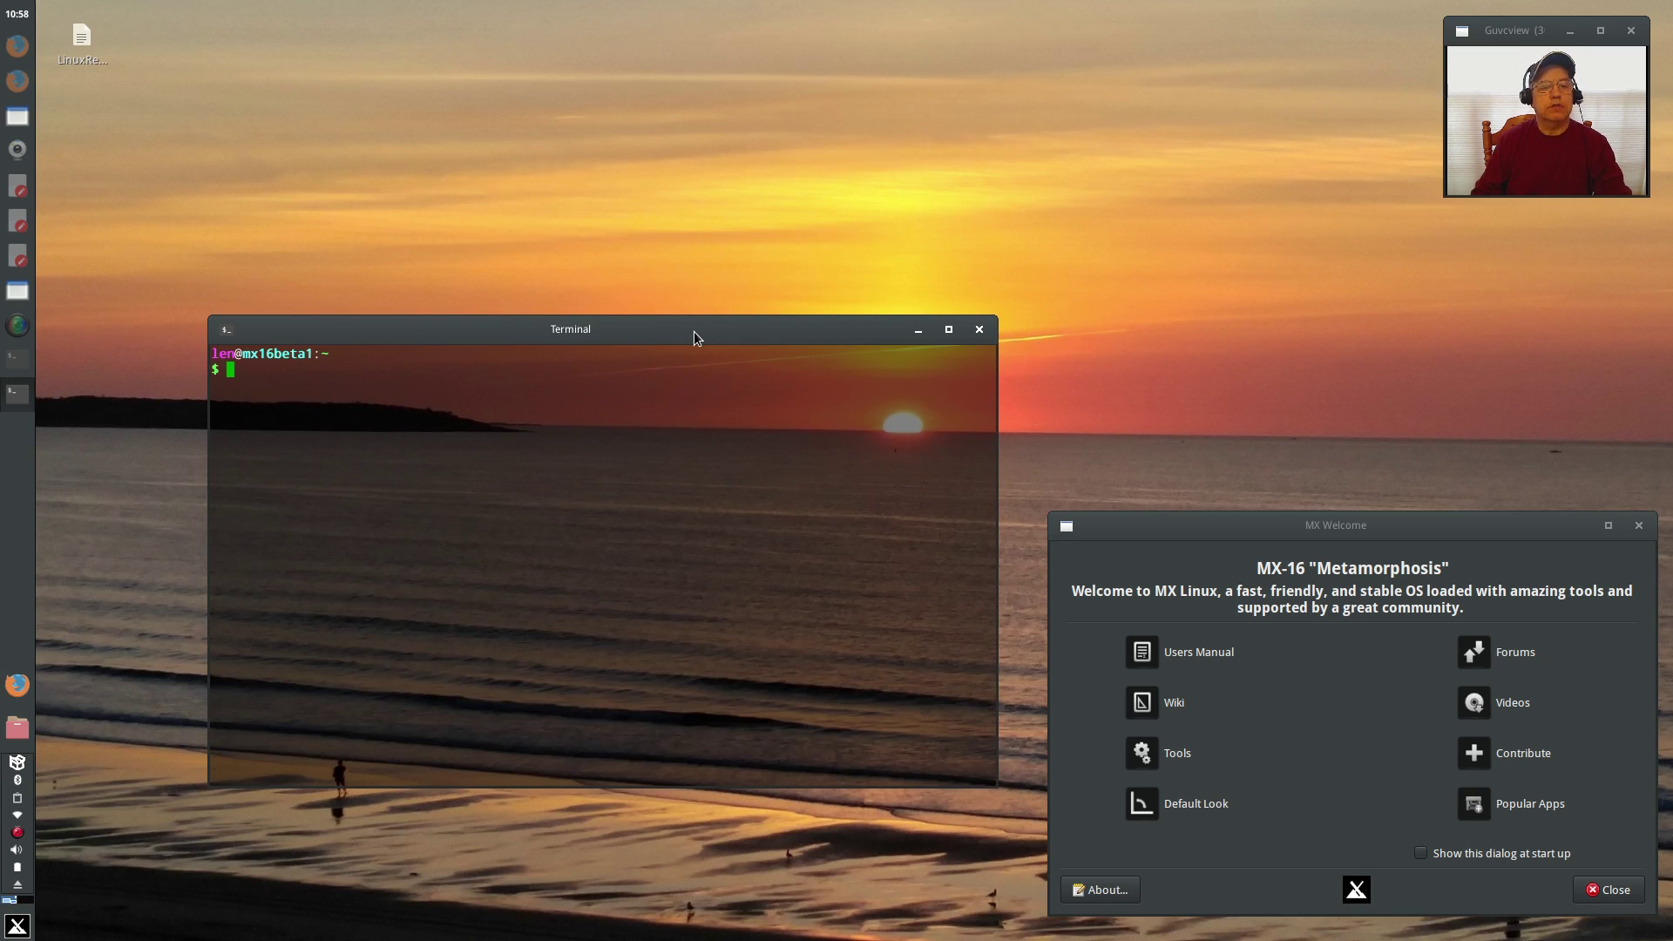
type("sudo ap")
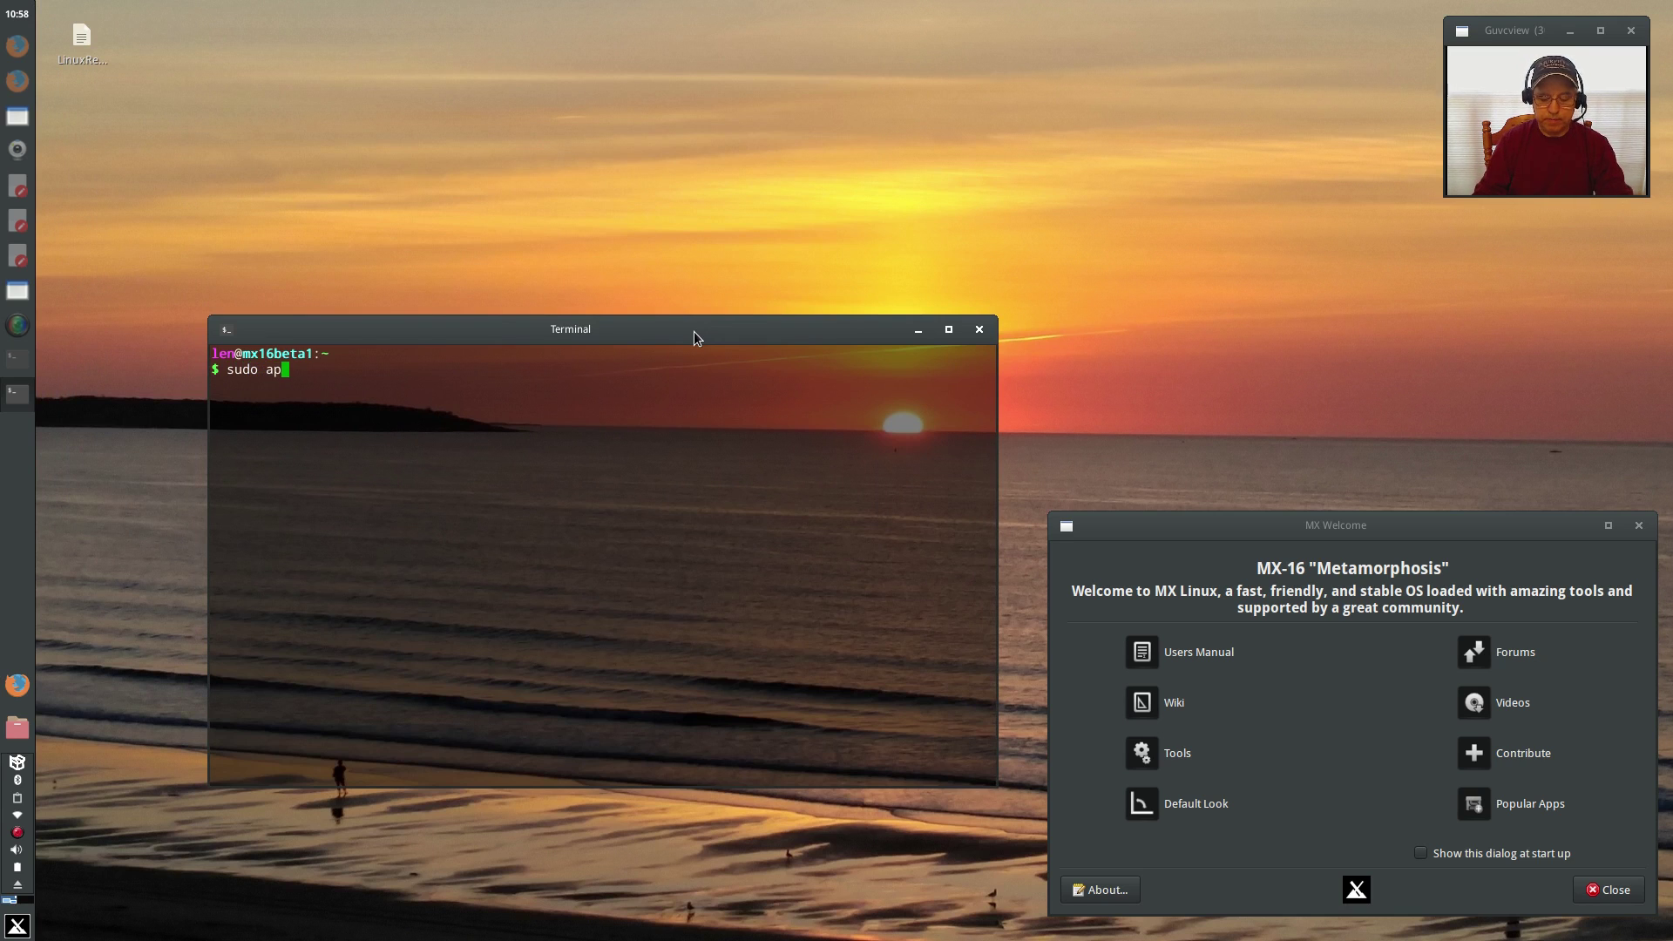
type("t-get insta")
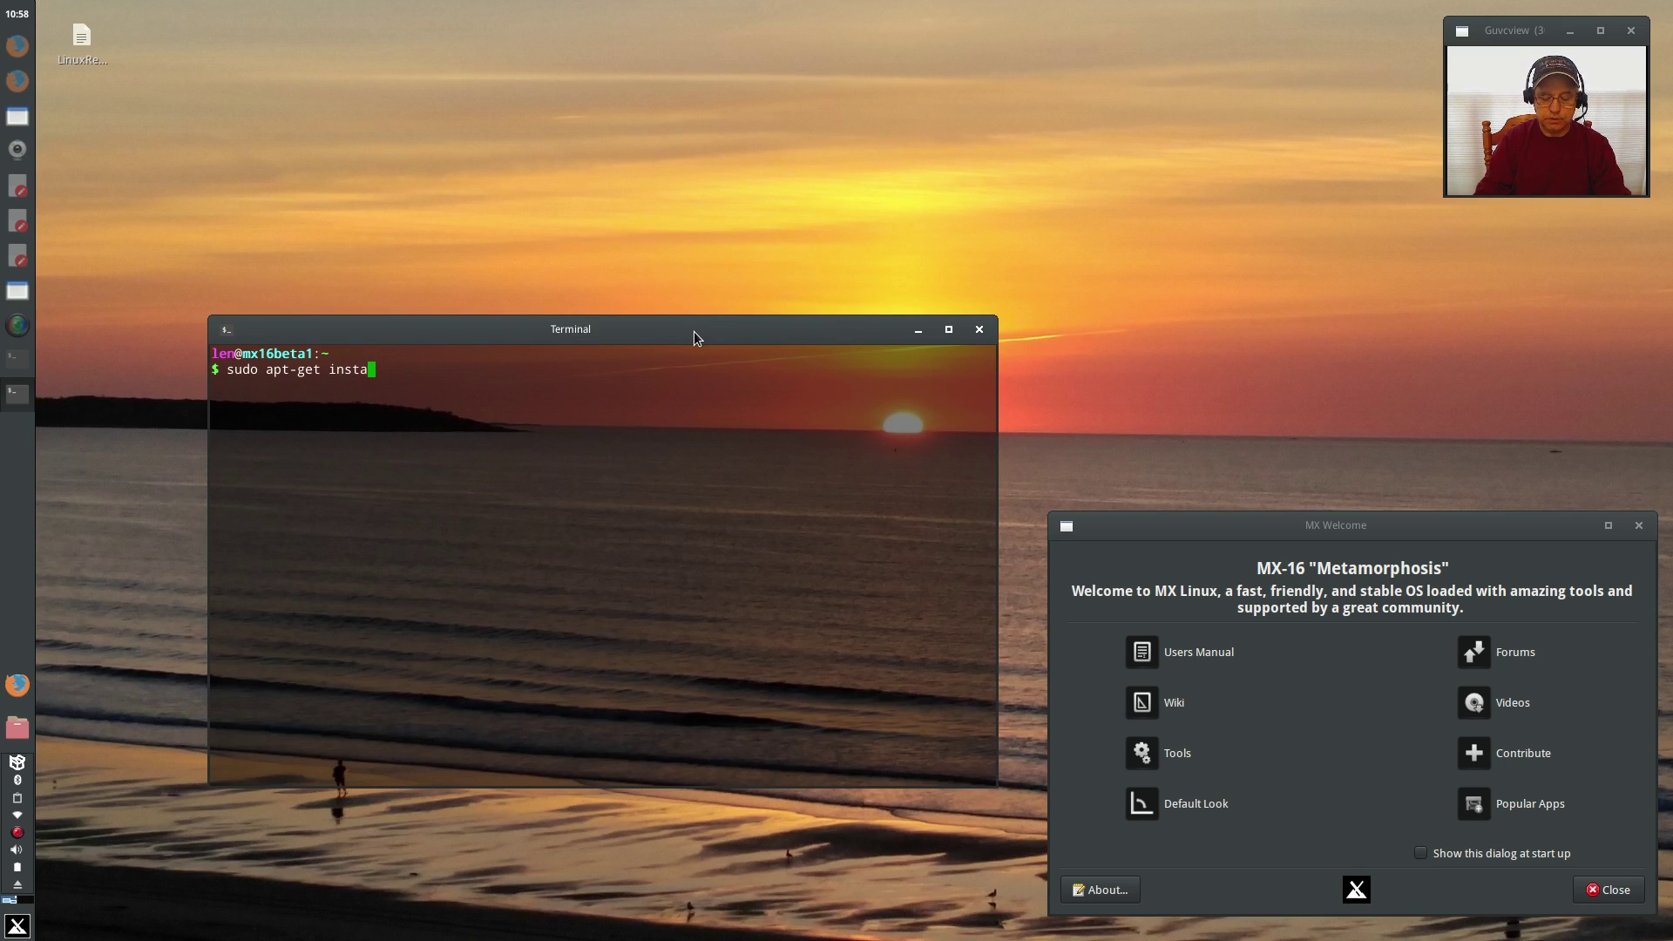
type("ll nvi")
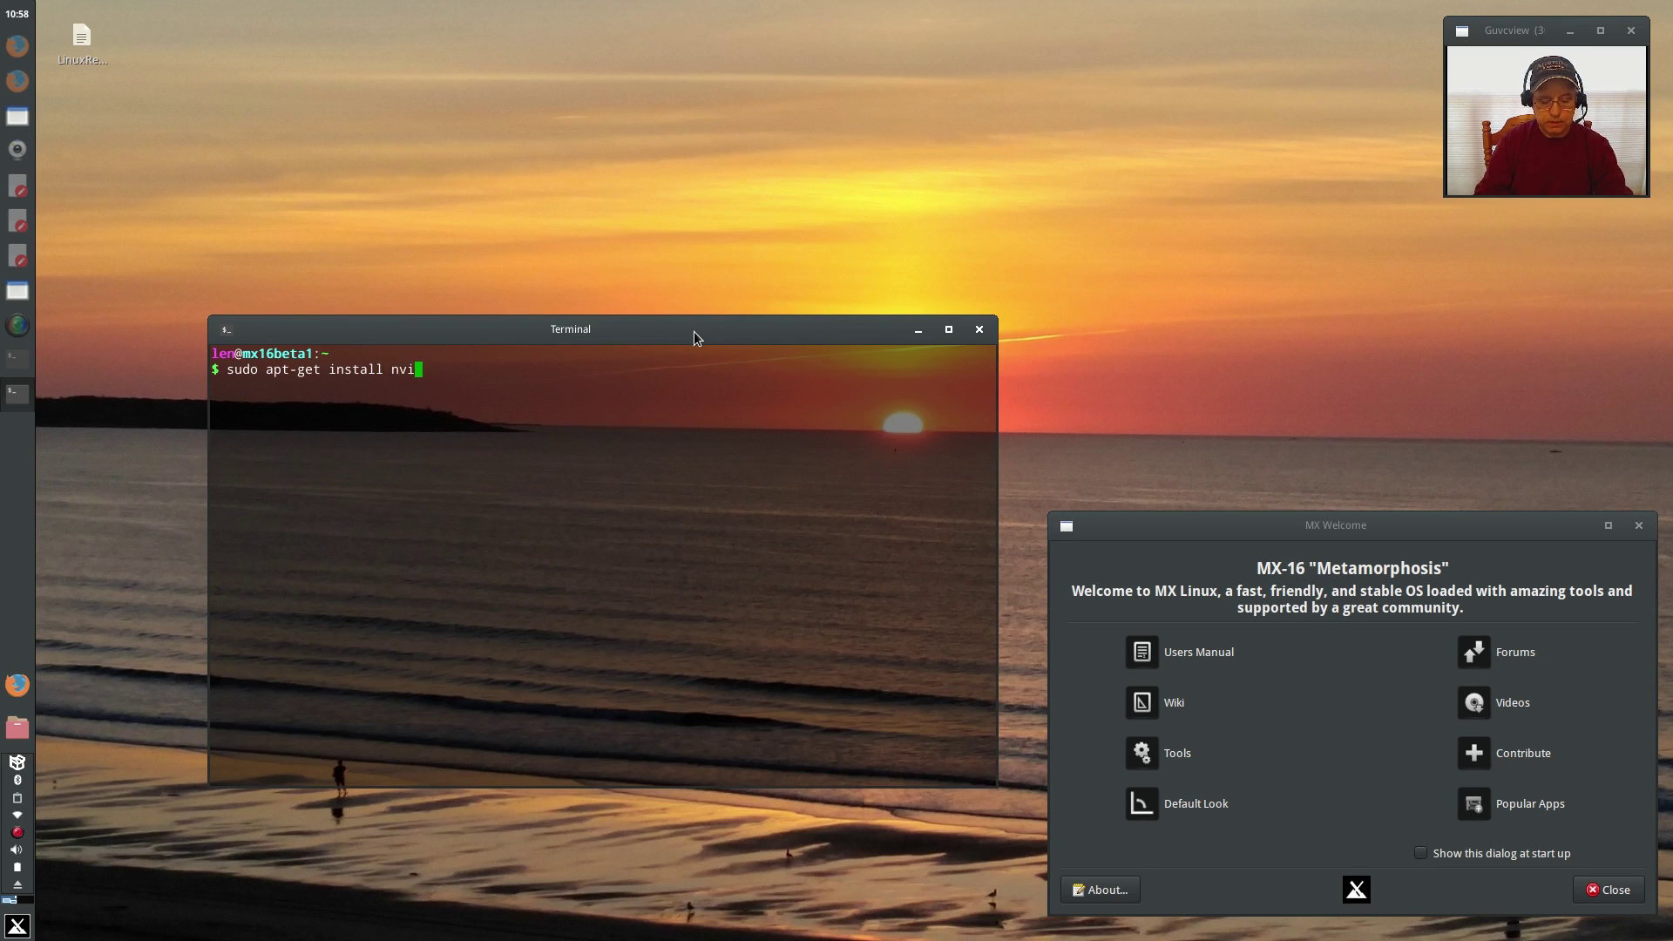
type("dia-driver")
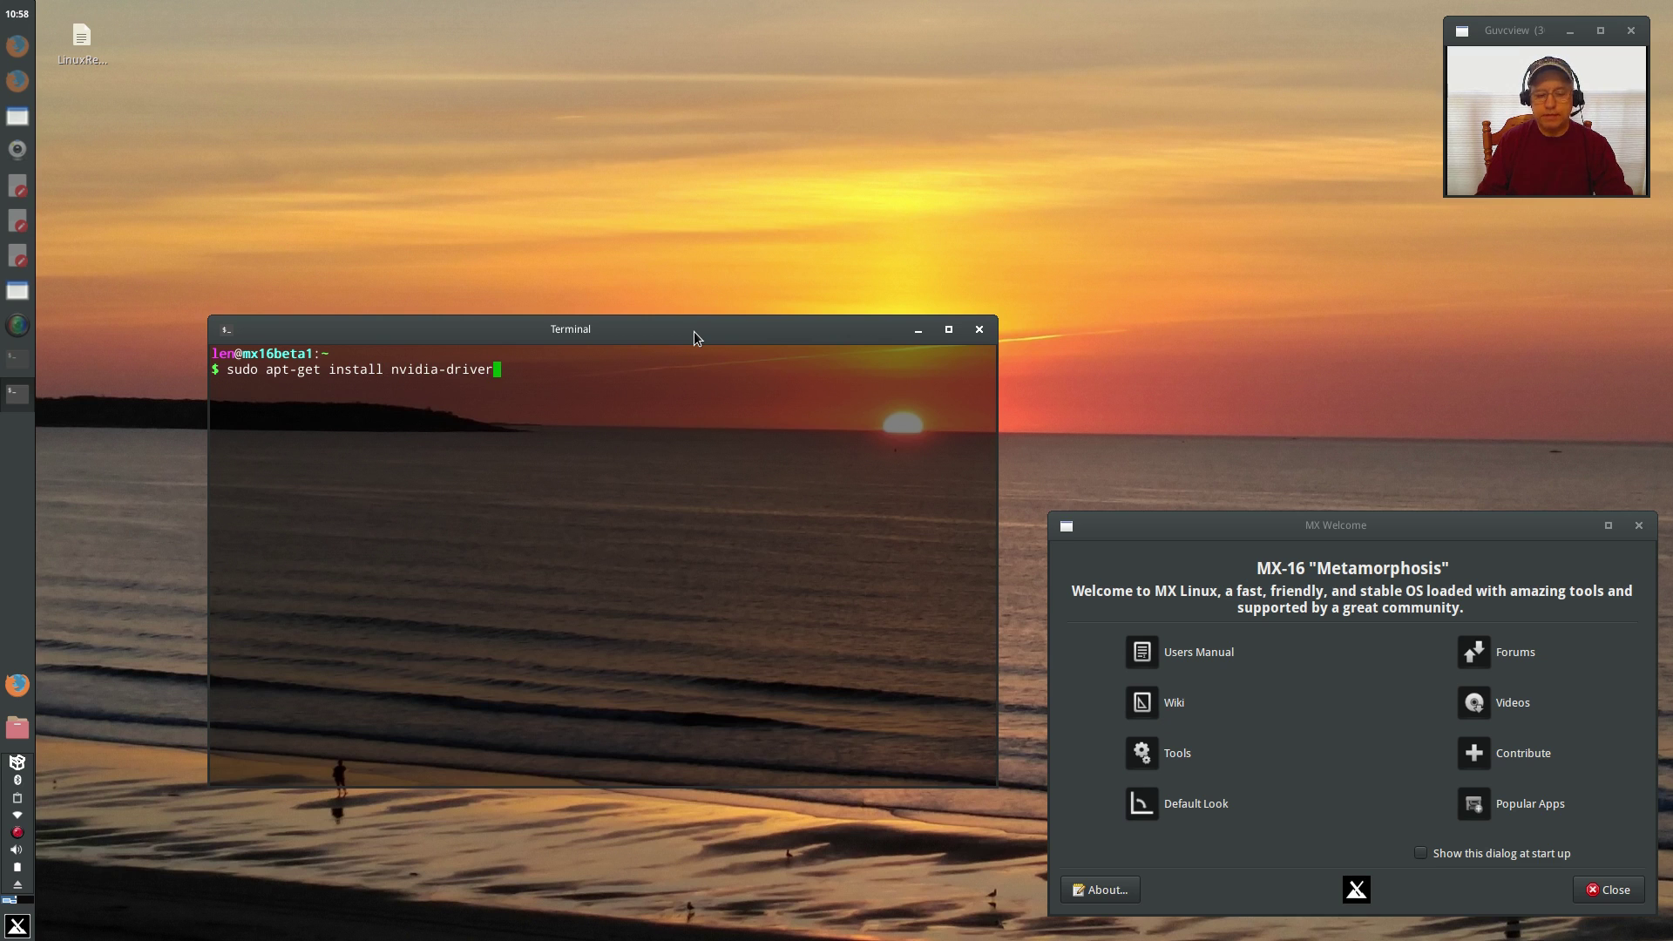
key("Return")
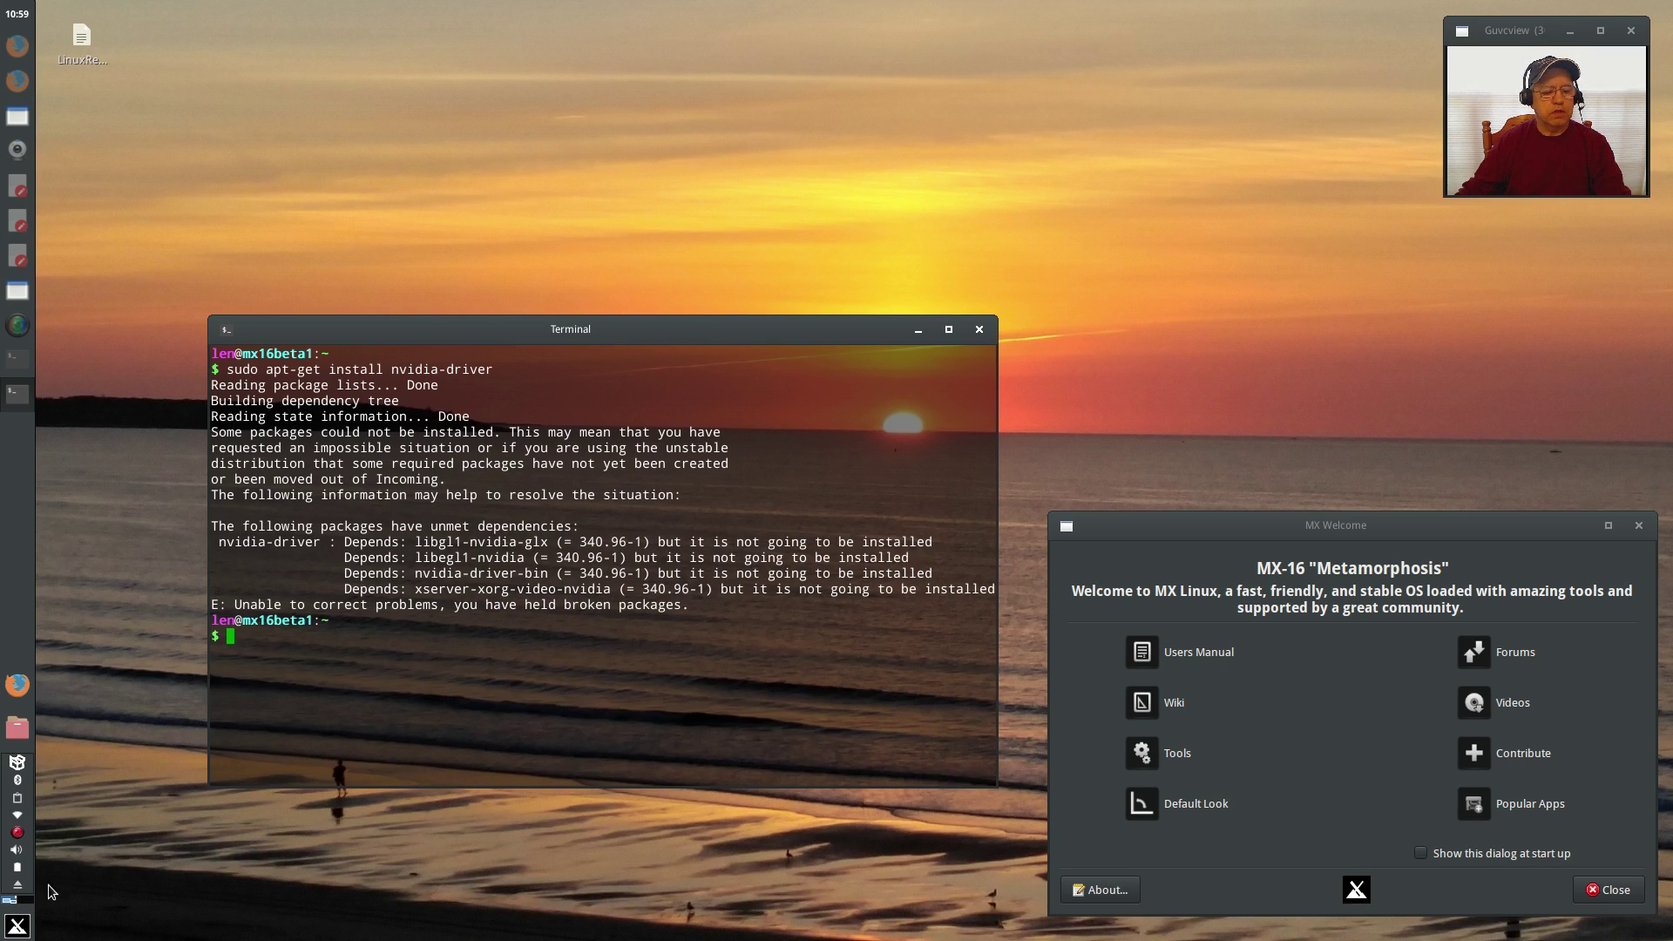
Show all applications in the Whisker Menu and scroll the MX utilities down to MX Tools
left_click(18, 925)
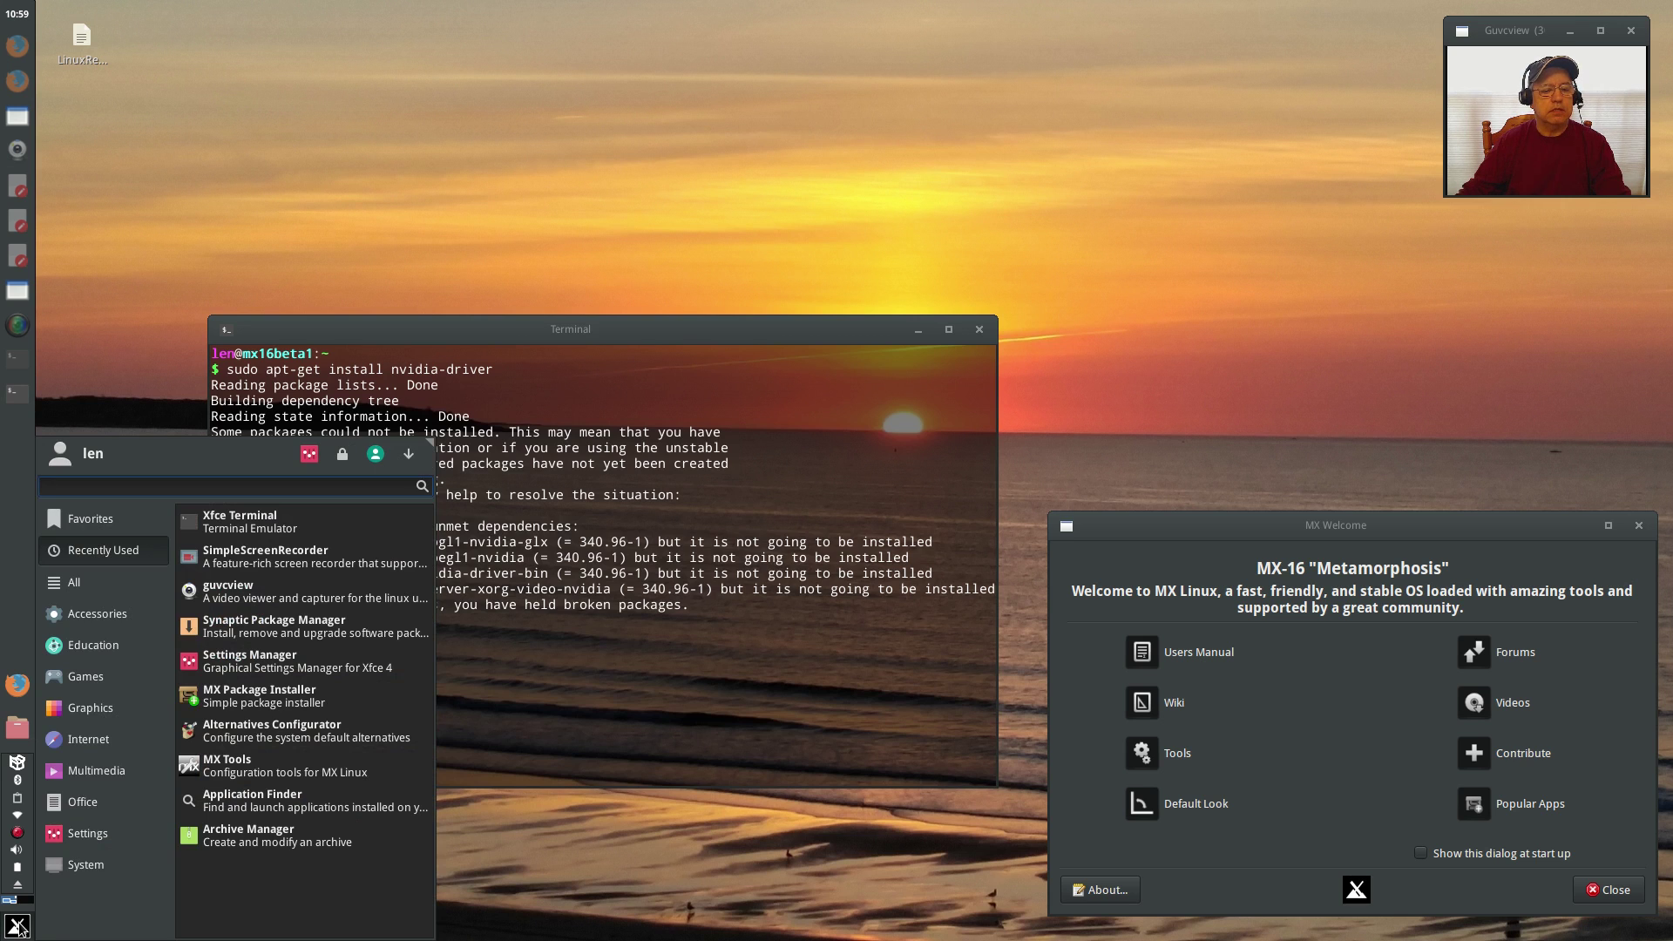
left_click(90, 881)
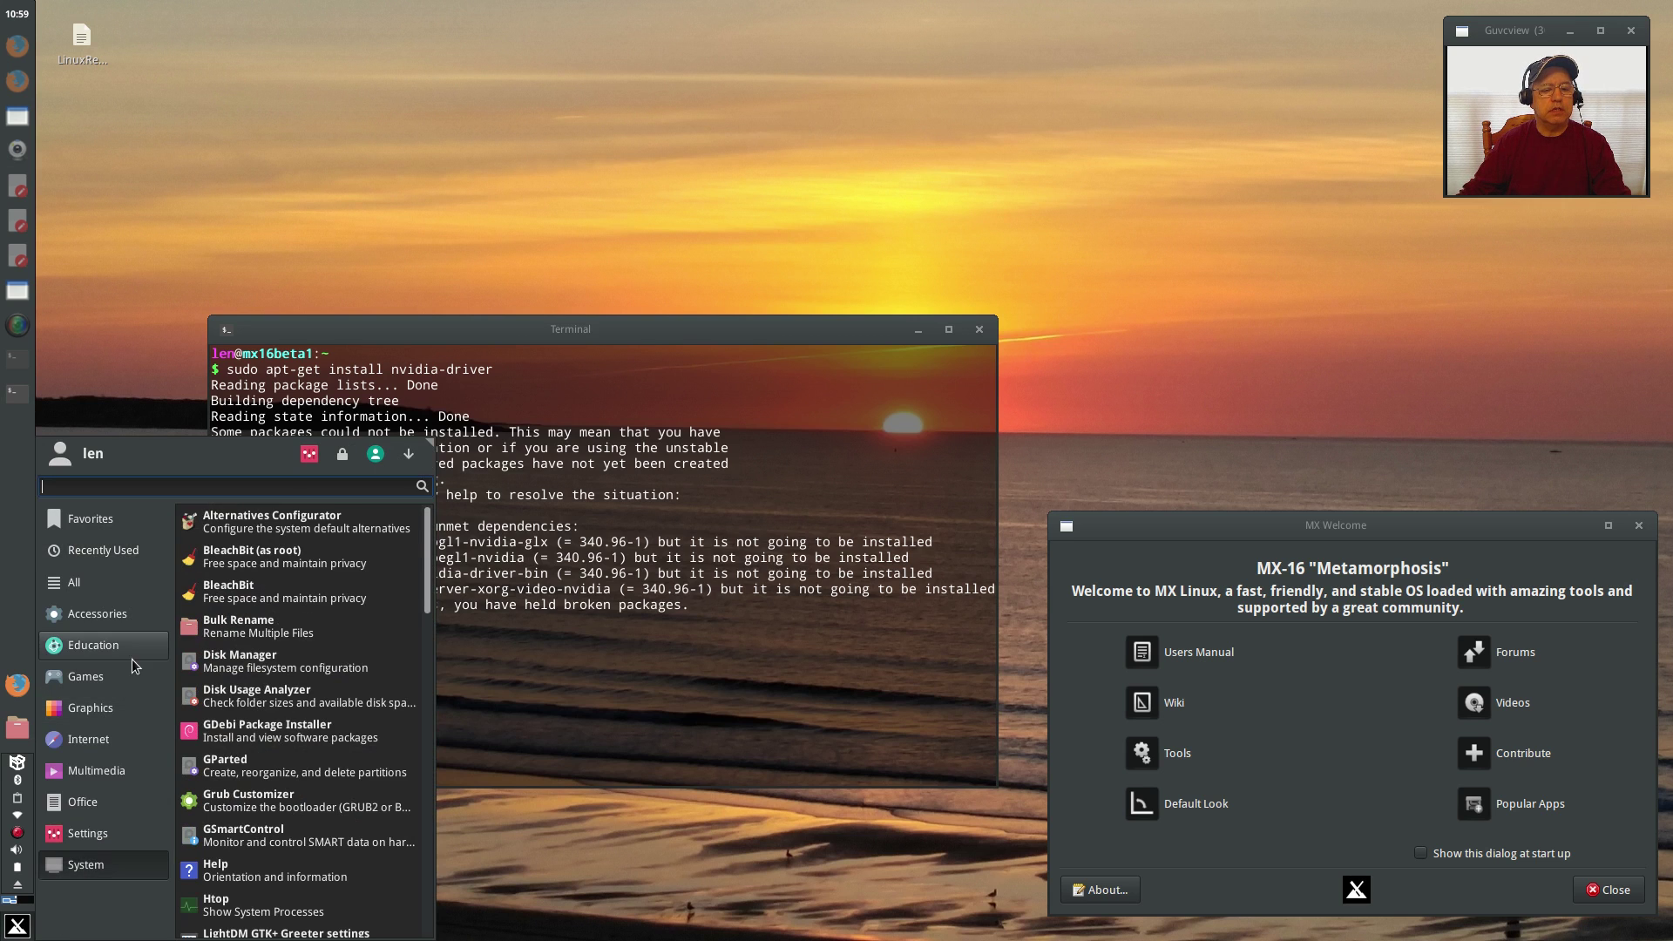
mouse_move(96, 584)
scroll(268, 601, "down", 1)
scroll(269, 602, "down", 8)
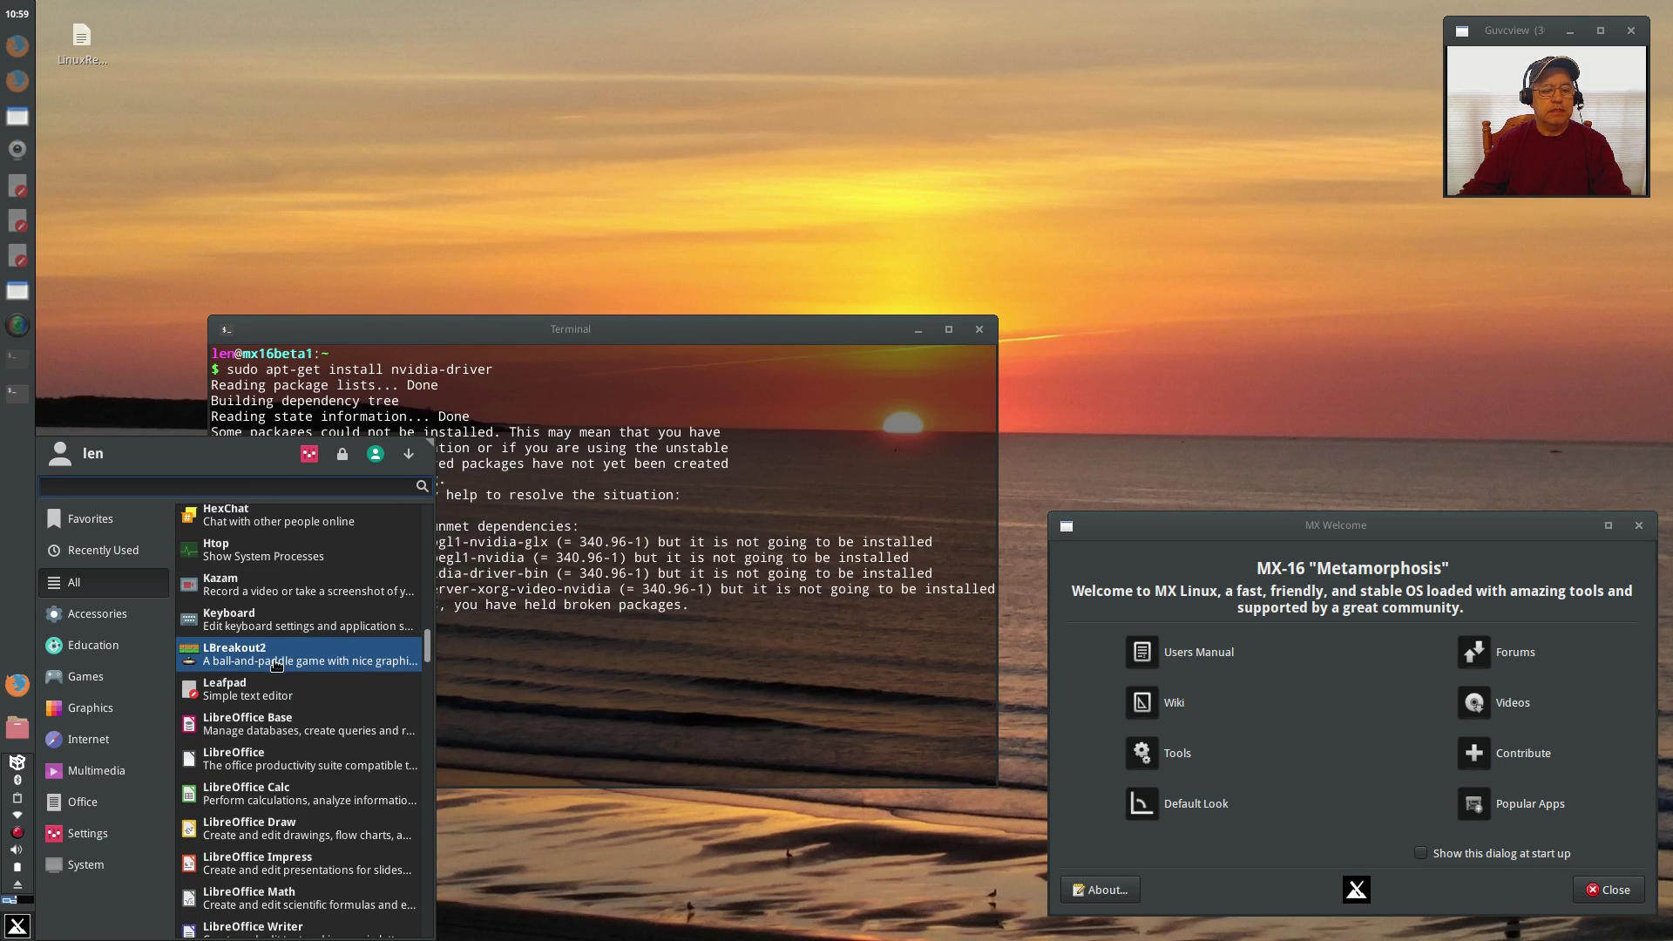
scroll(276, 664, "down", 6)
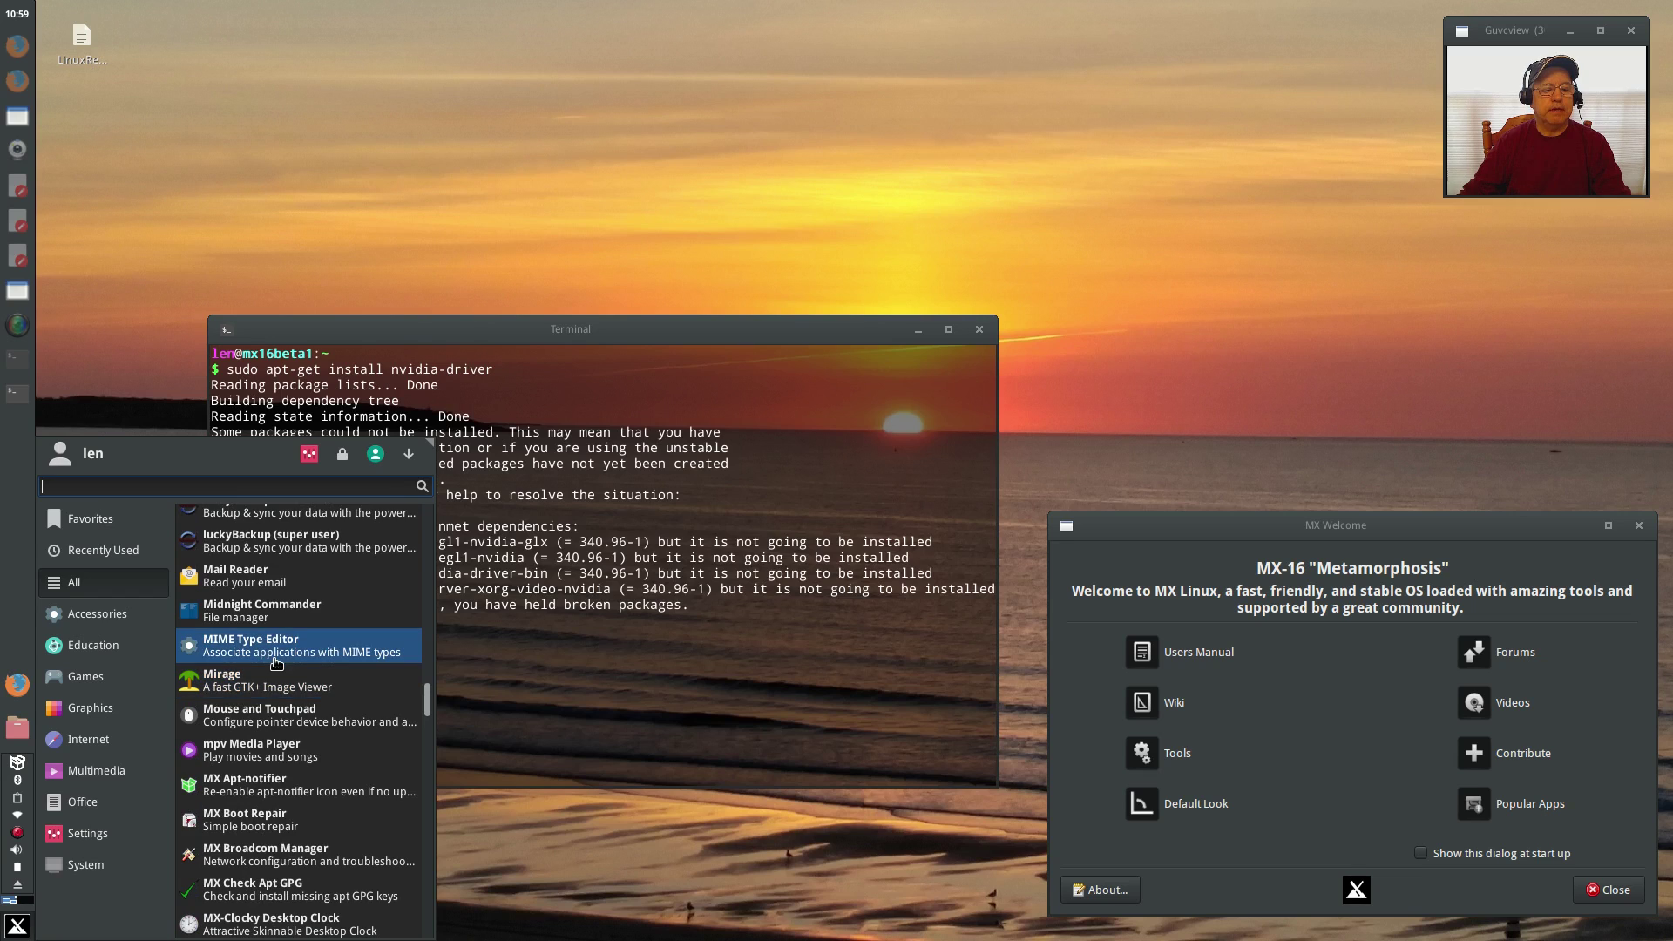
scroll(277, 662, "down", 5)
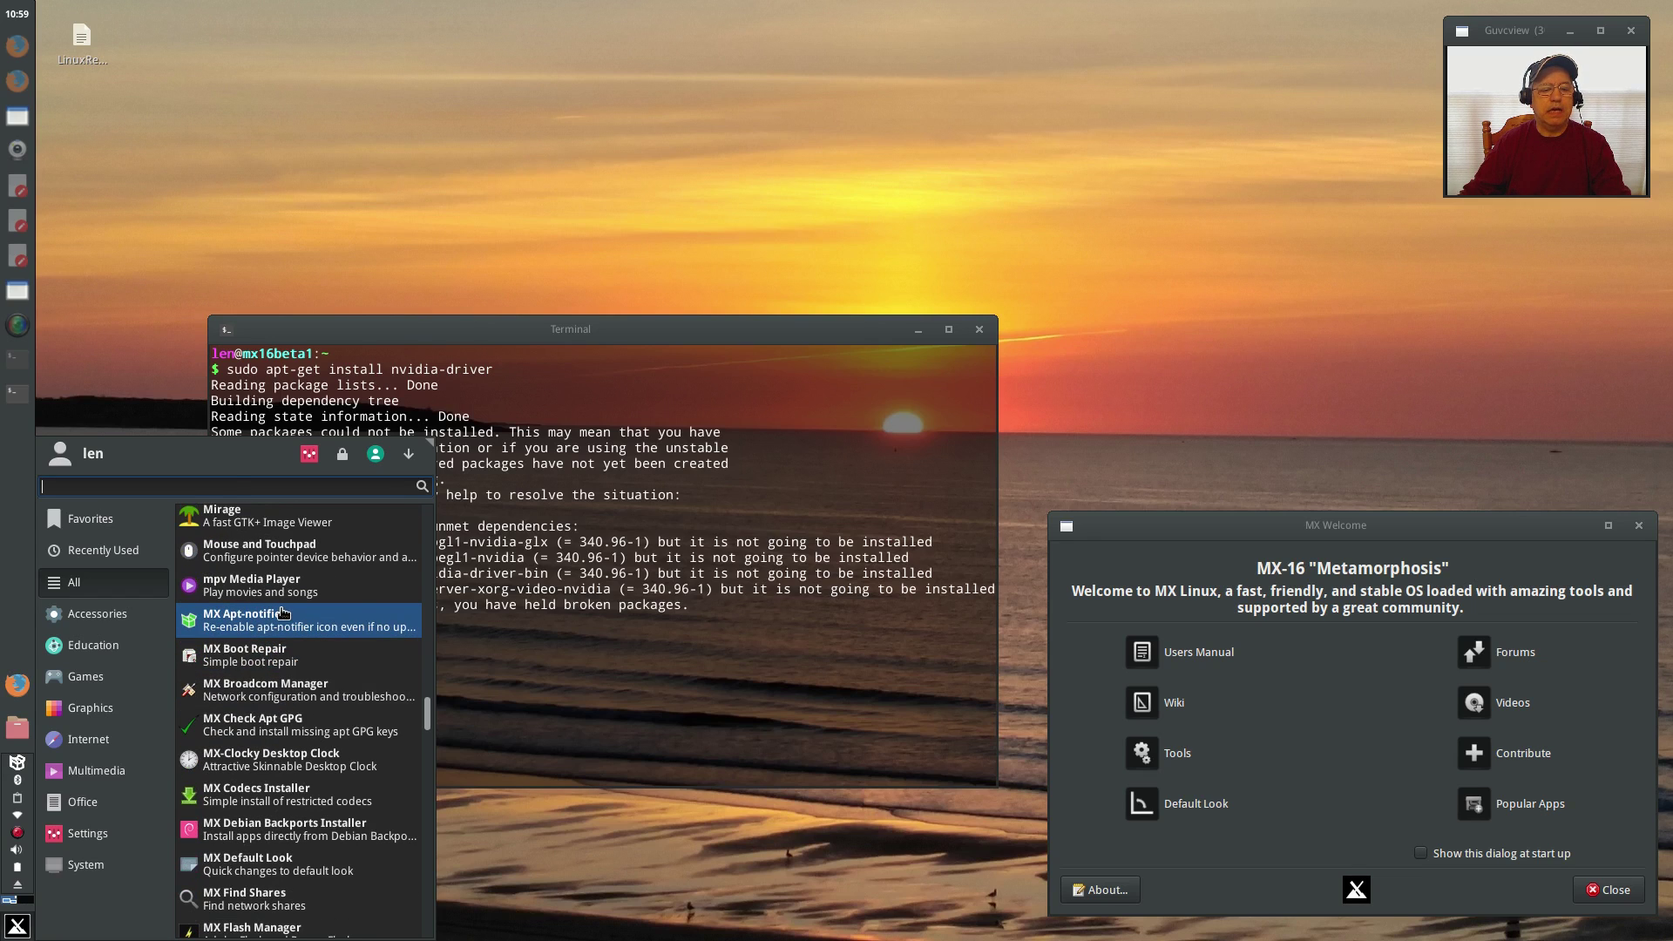
scroll(281, 614, "down", 3)
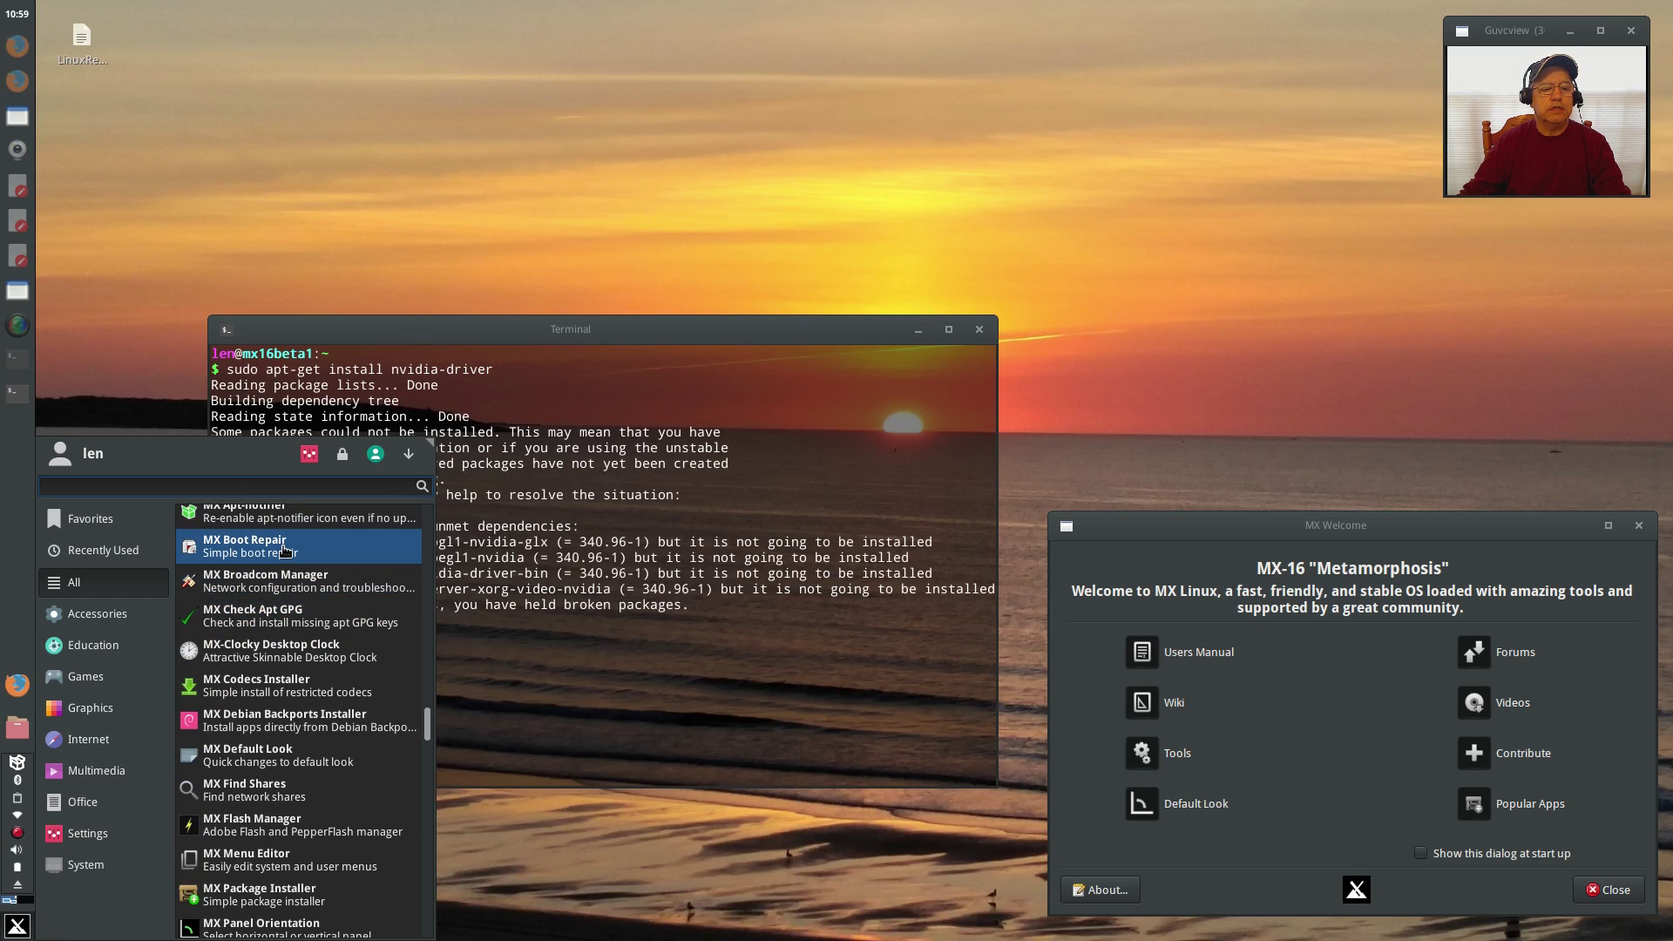
scroll(286, 551, "up", 2)
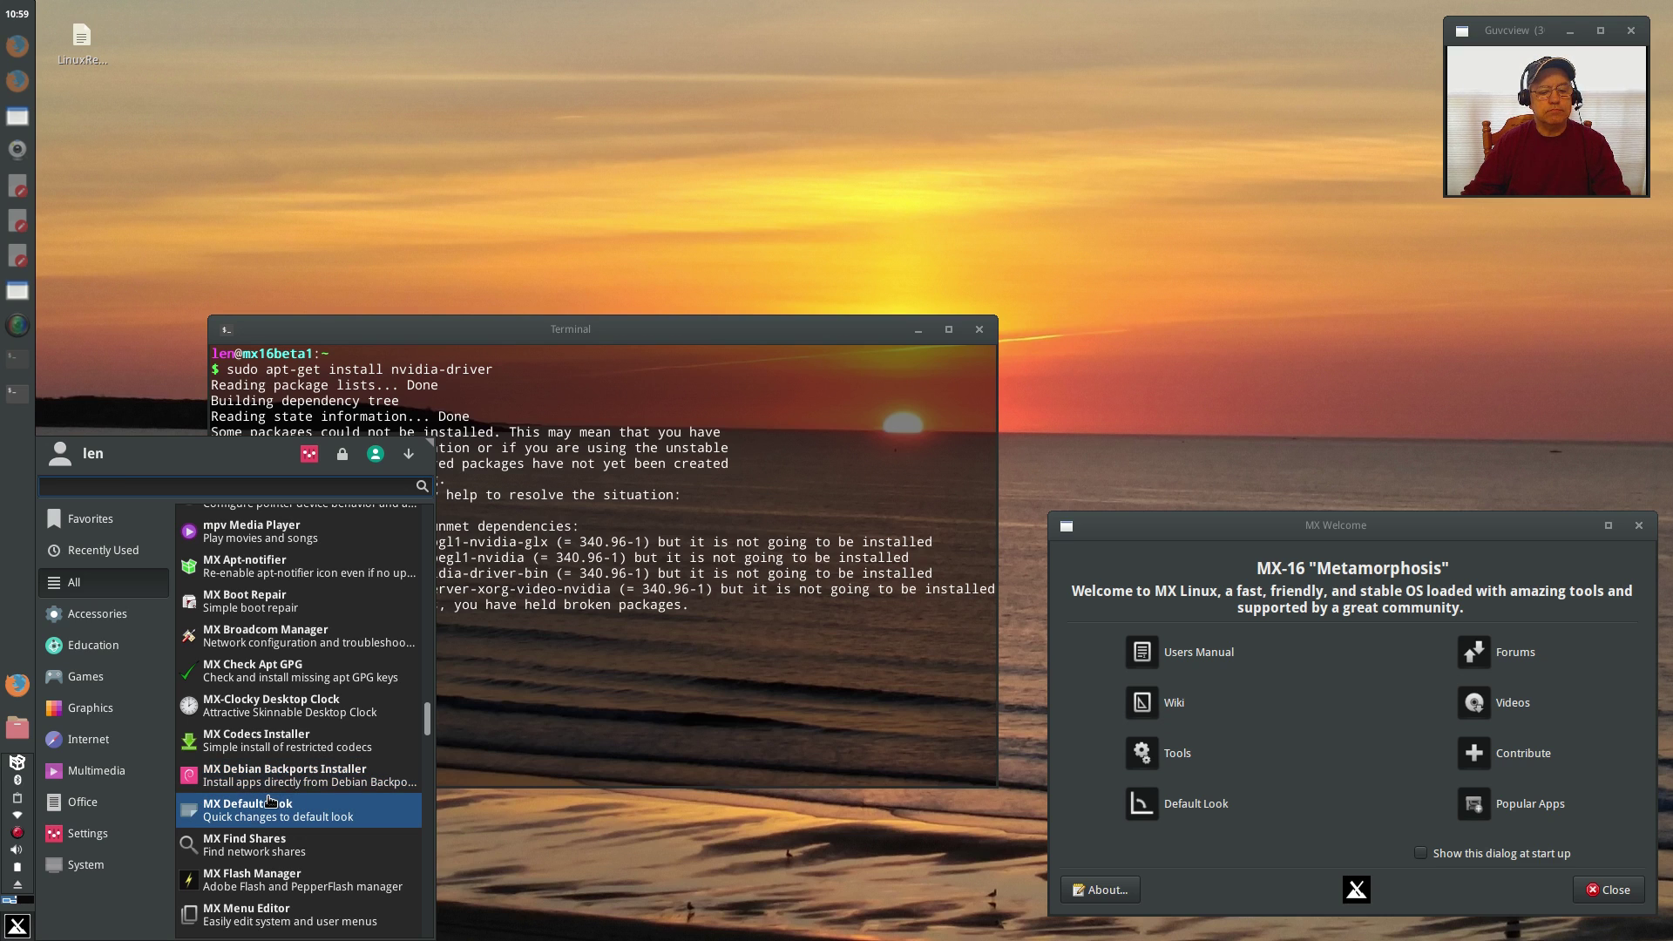
scroll(264, 909, "down", 2)
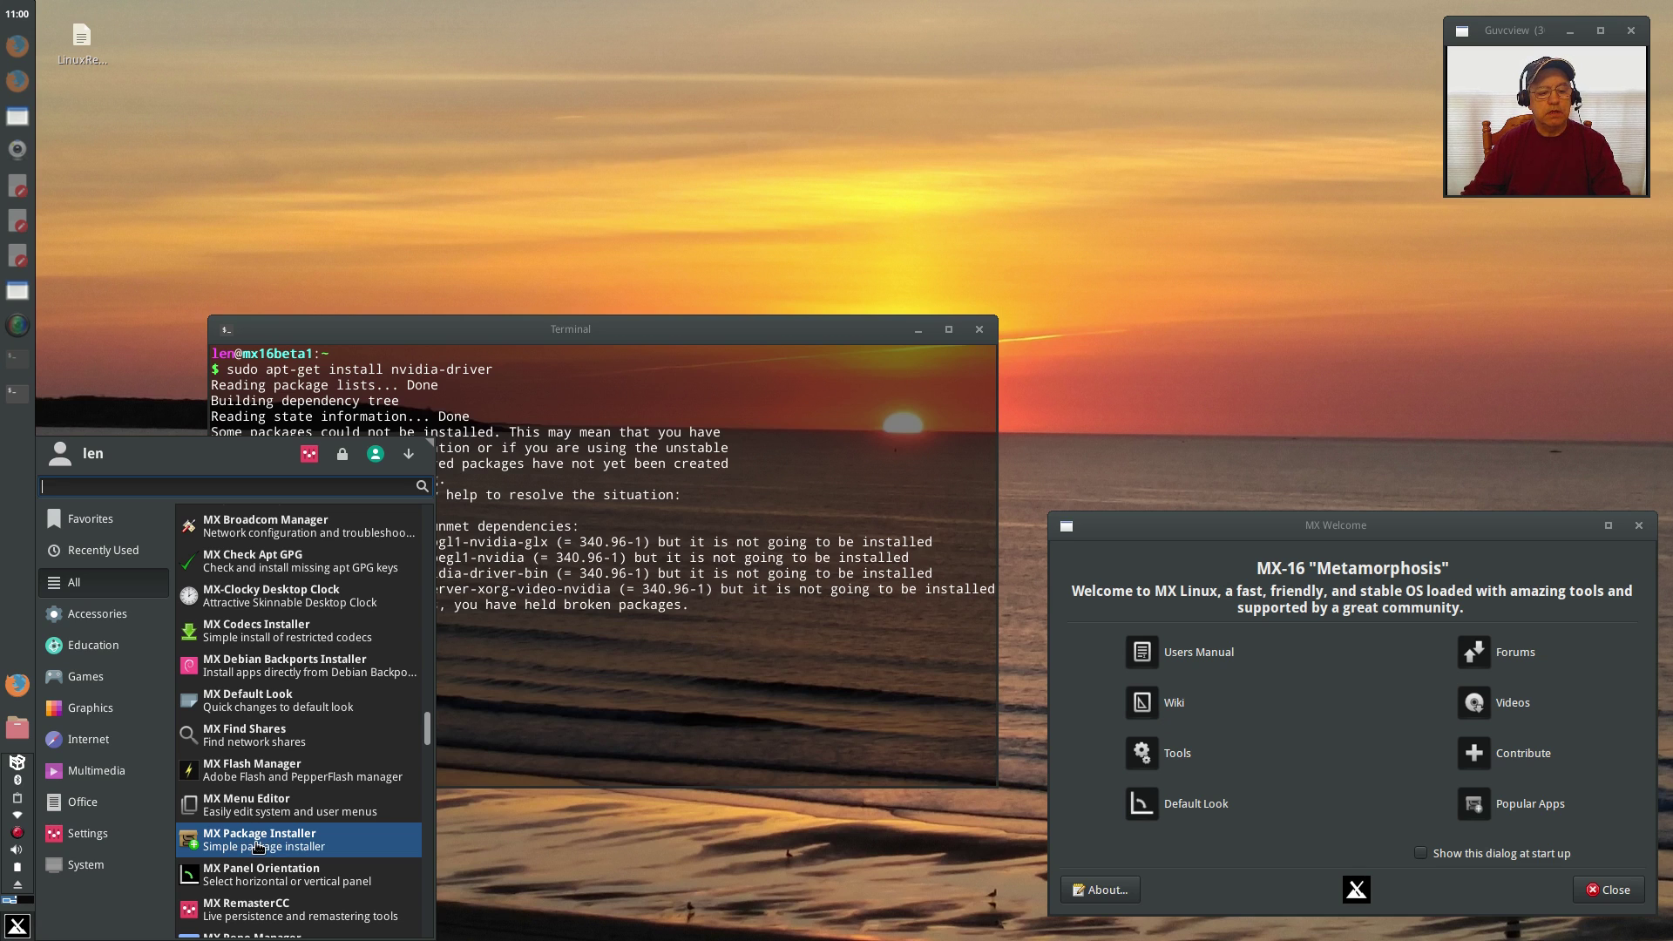
scroll(258, 846, "down", 5)
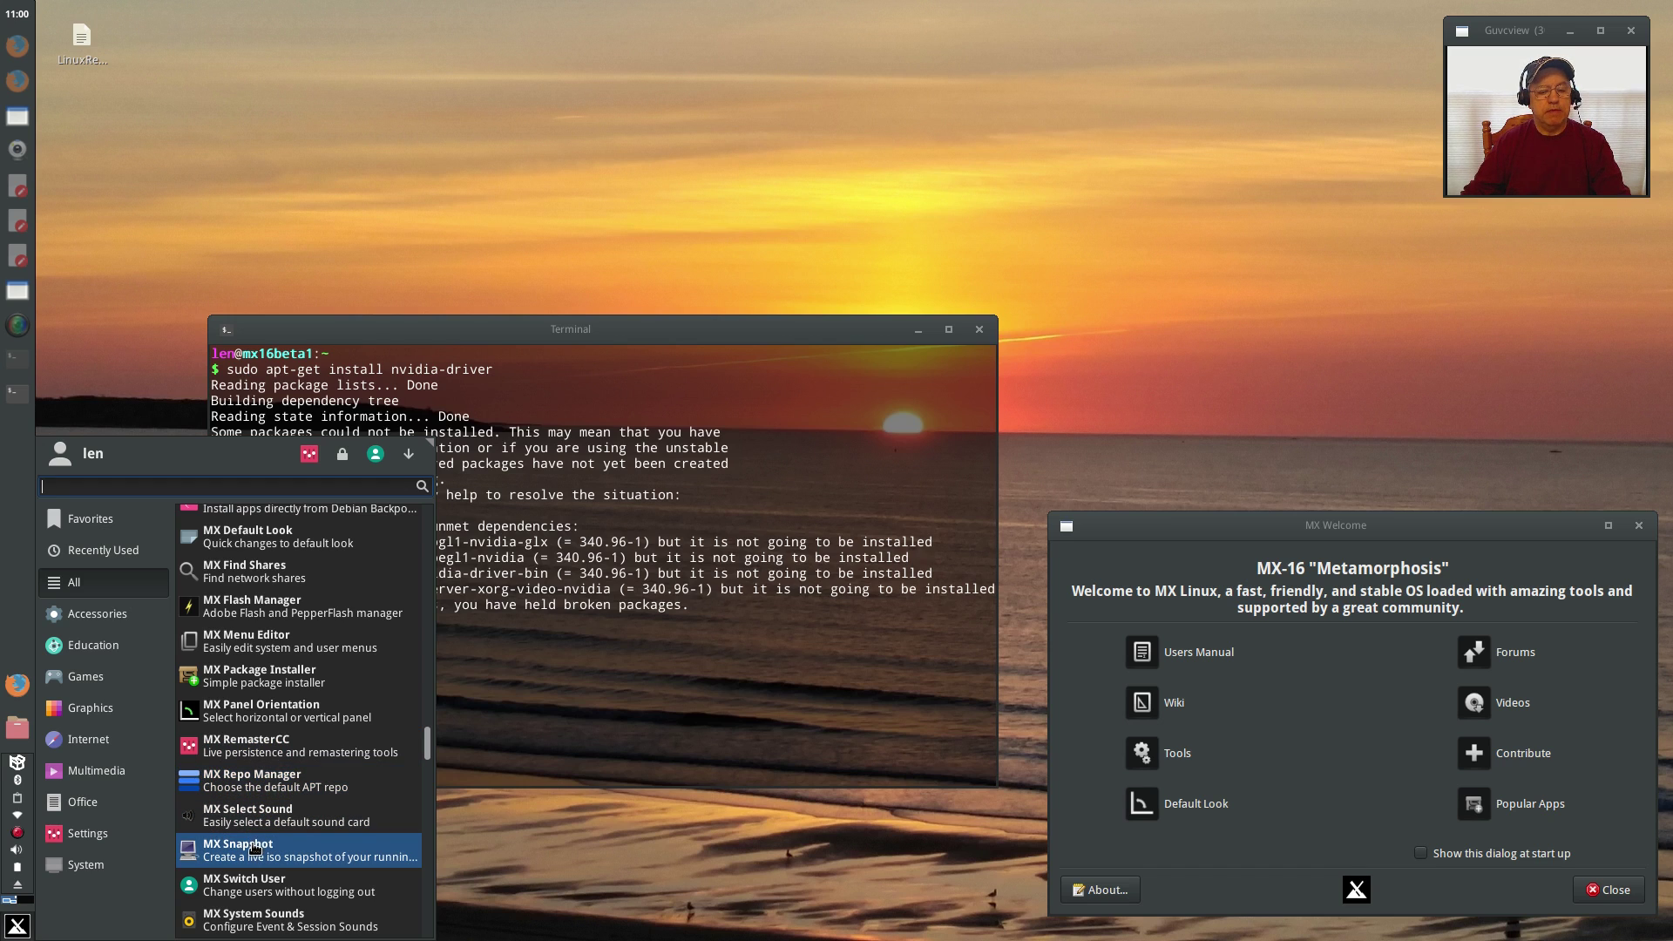
scroll(253, 887, "down", 1)
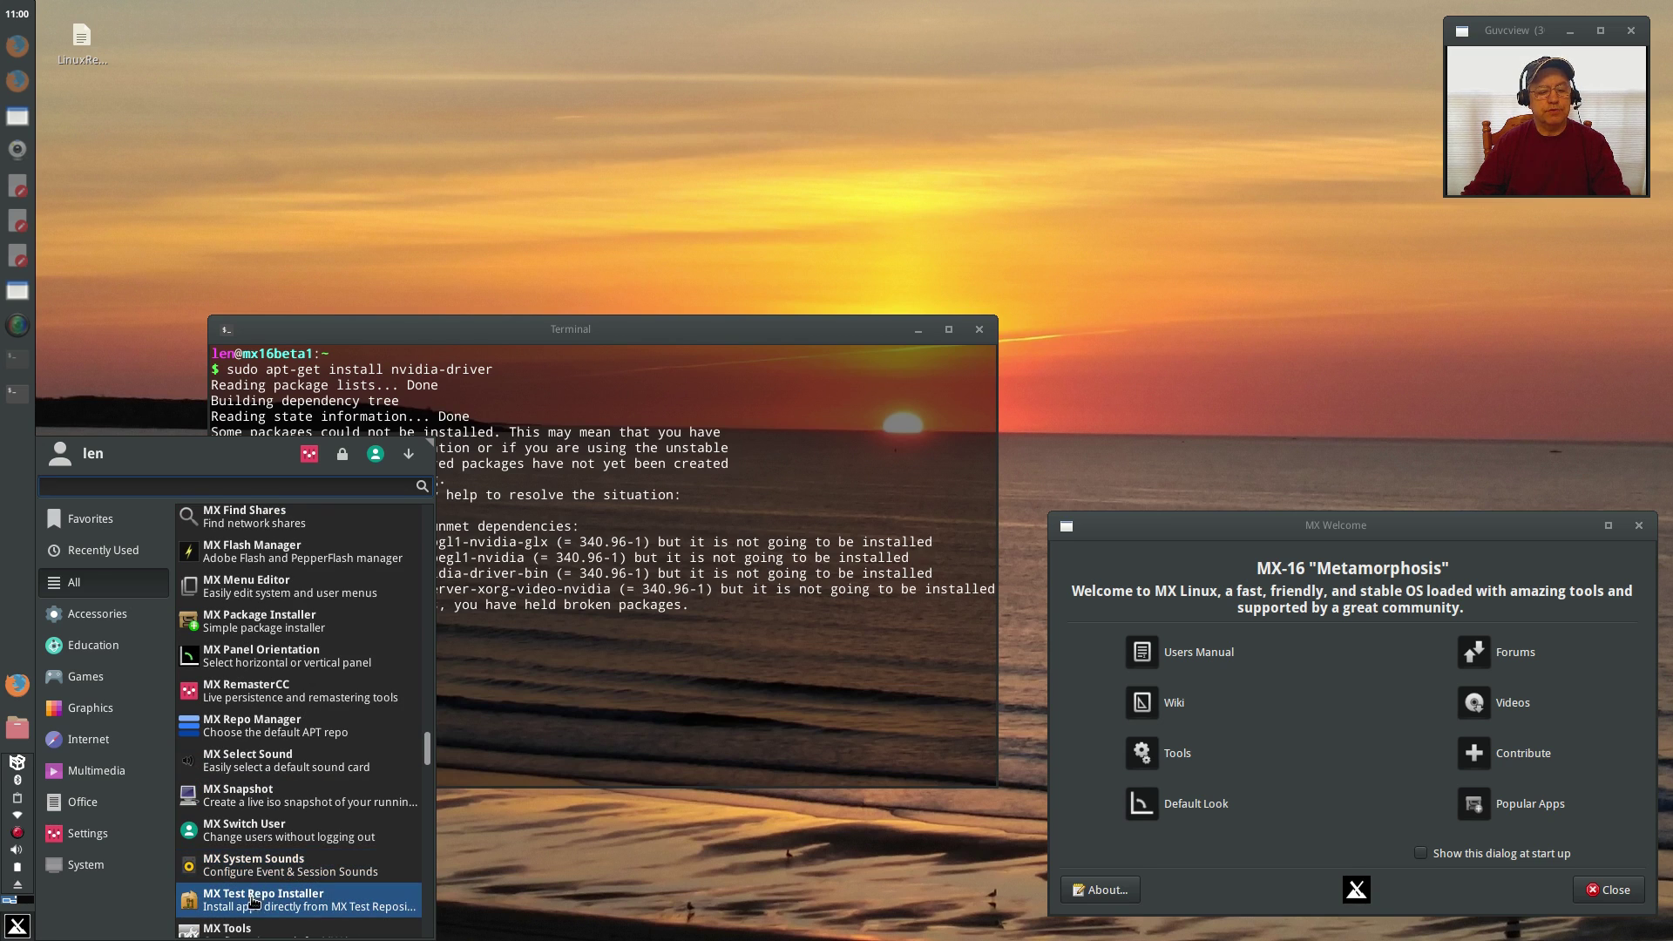
scroll(253, 901, "down", 3)
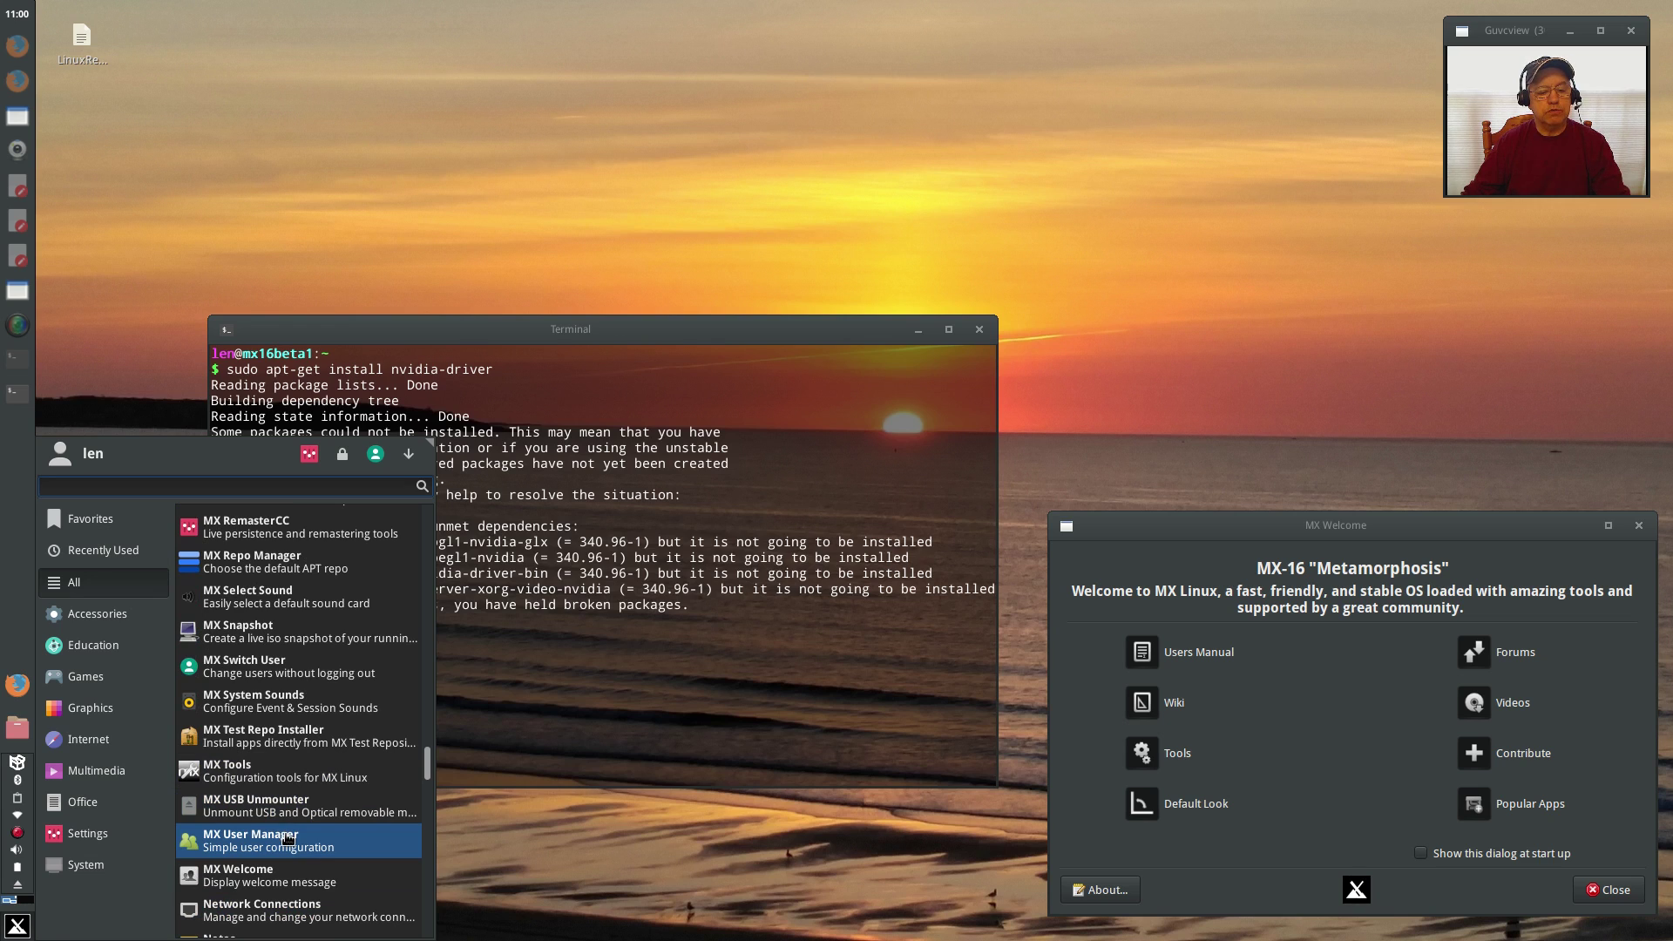
Launch MX Tools and enlarge its window to show every tool section
left_click(258, 771)
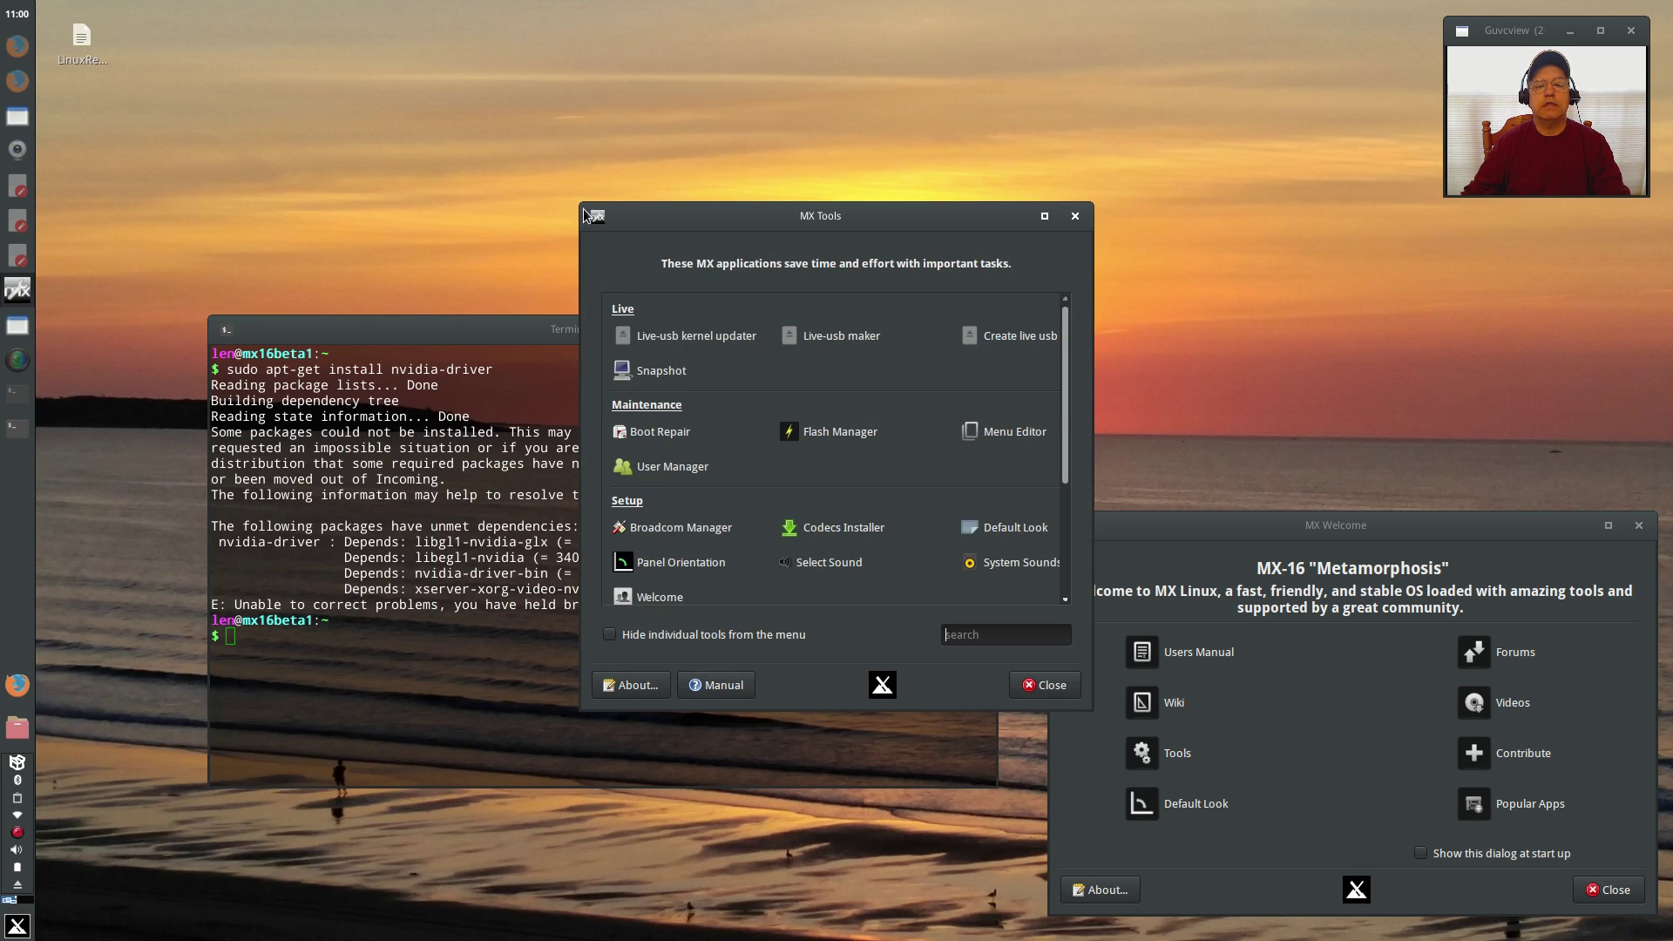
left_click_drag(583, 208, 162, 9)
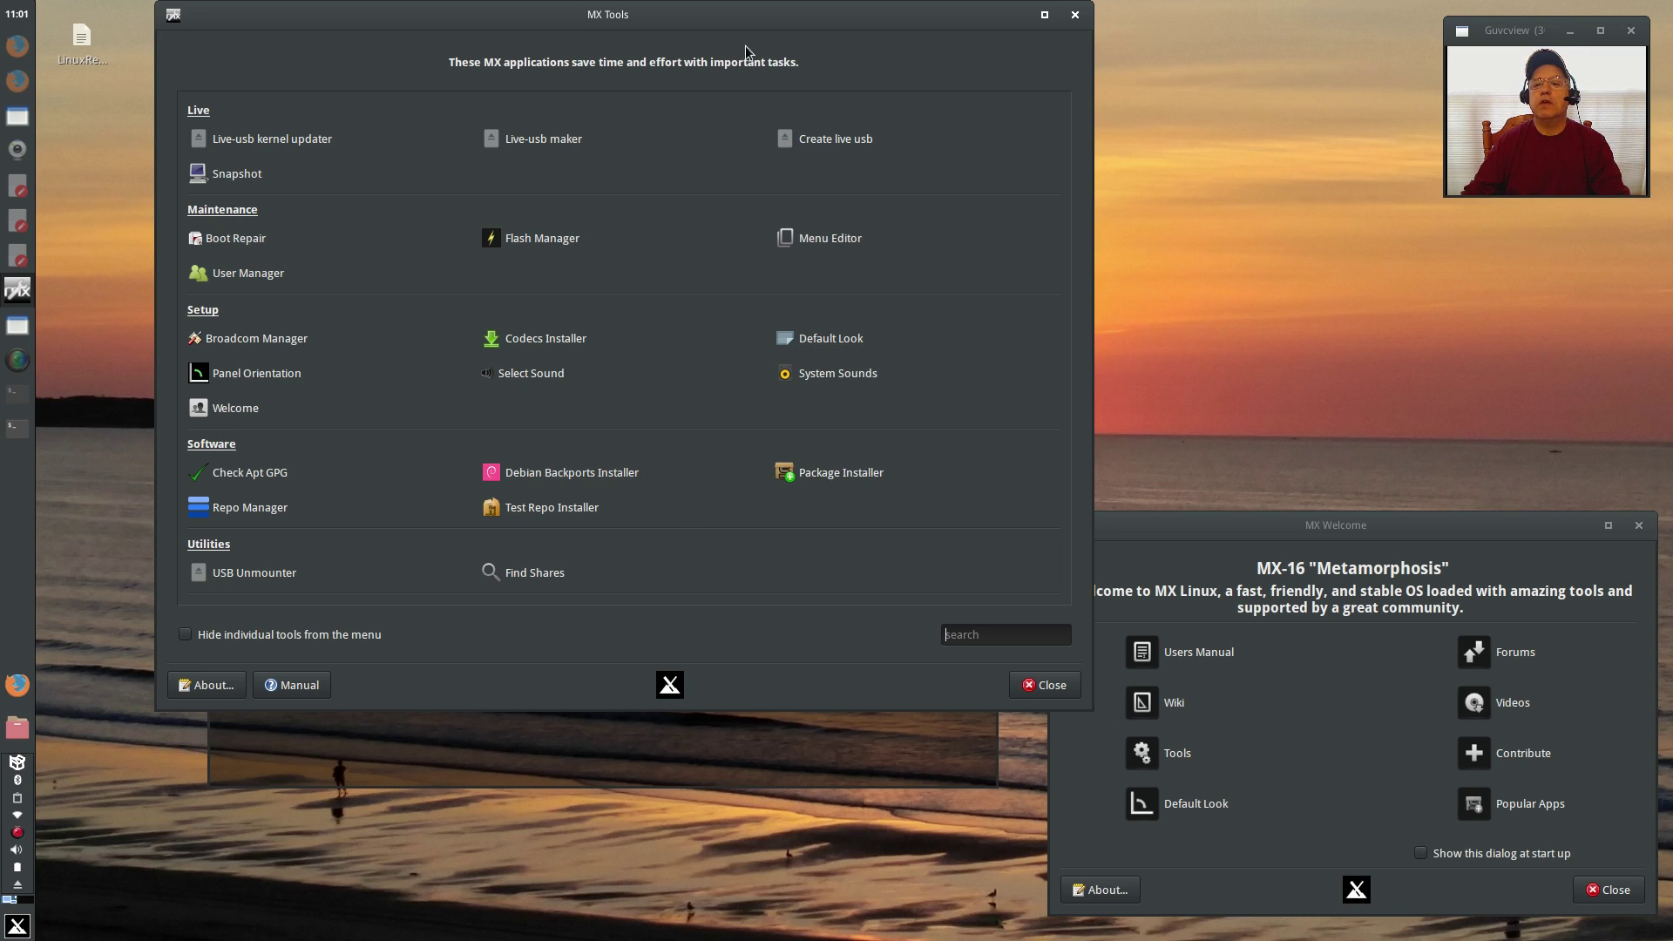
Close MX Tools and launch Synaptic Package Manager, authenticating with the root password
left_click(1076, 14)
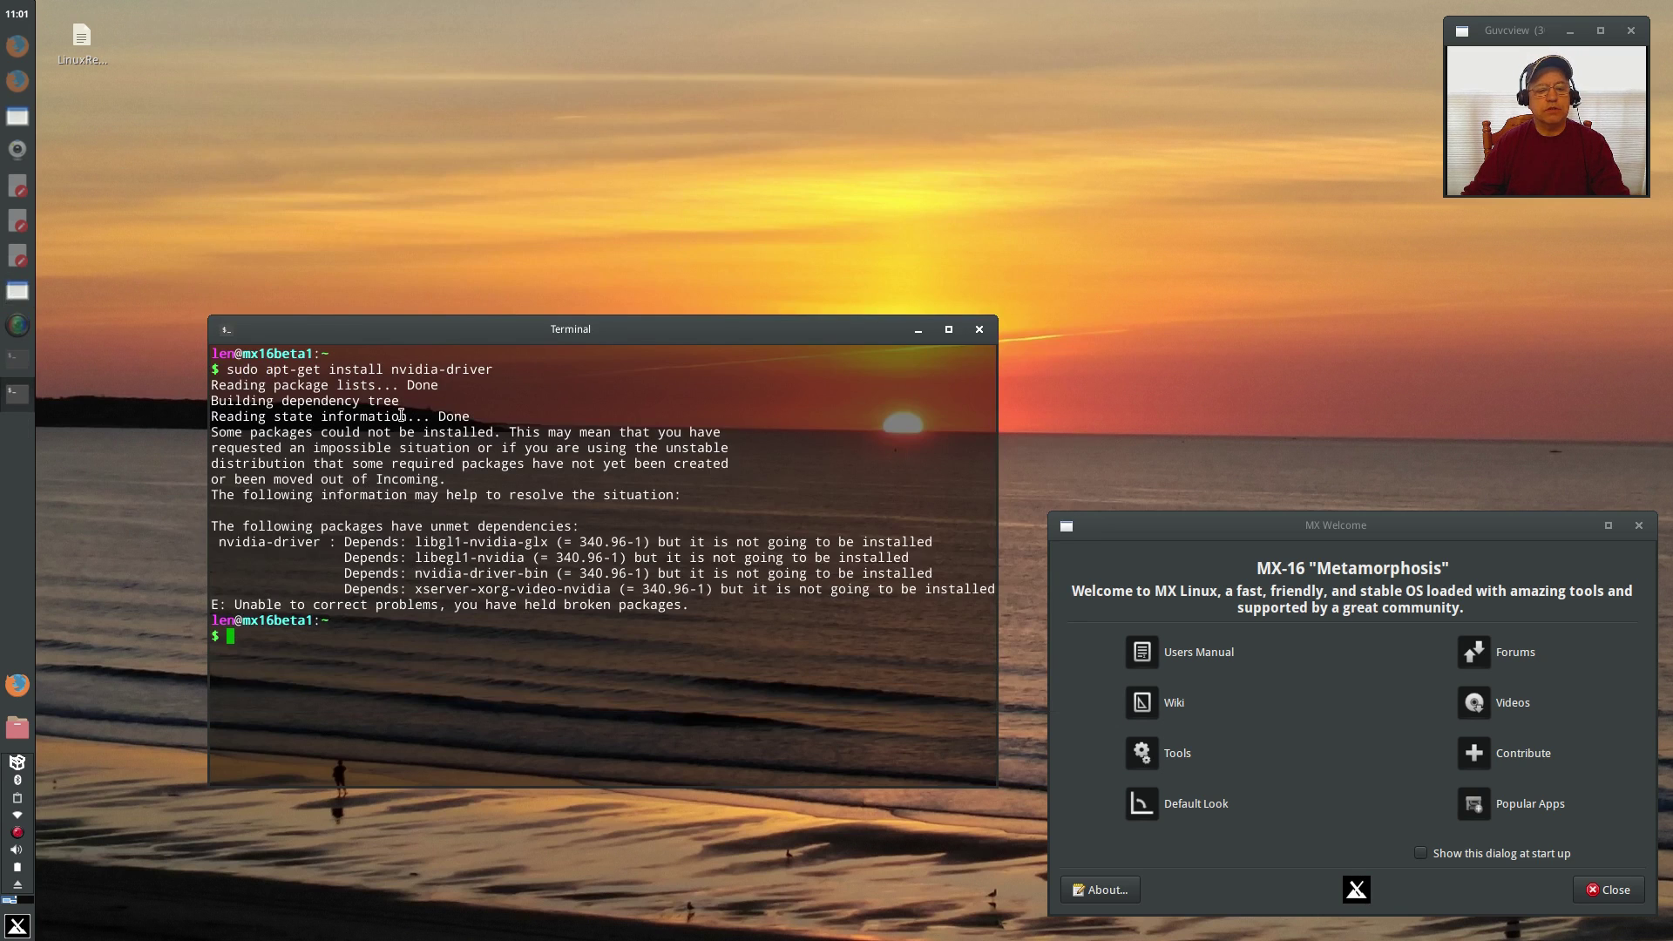
left_click(18, 927)
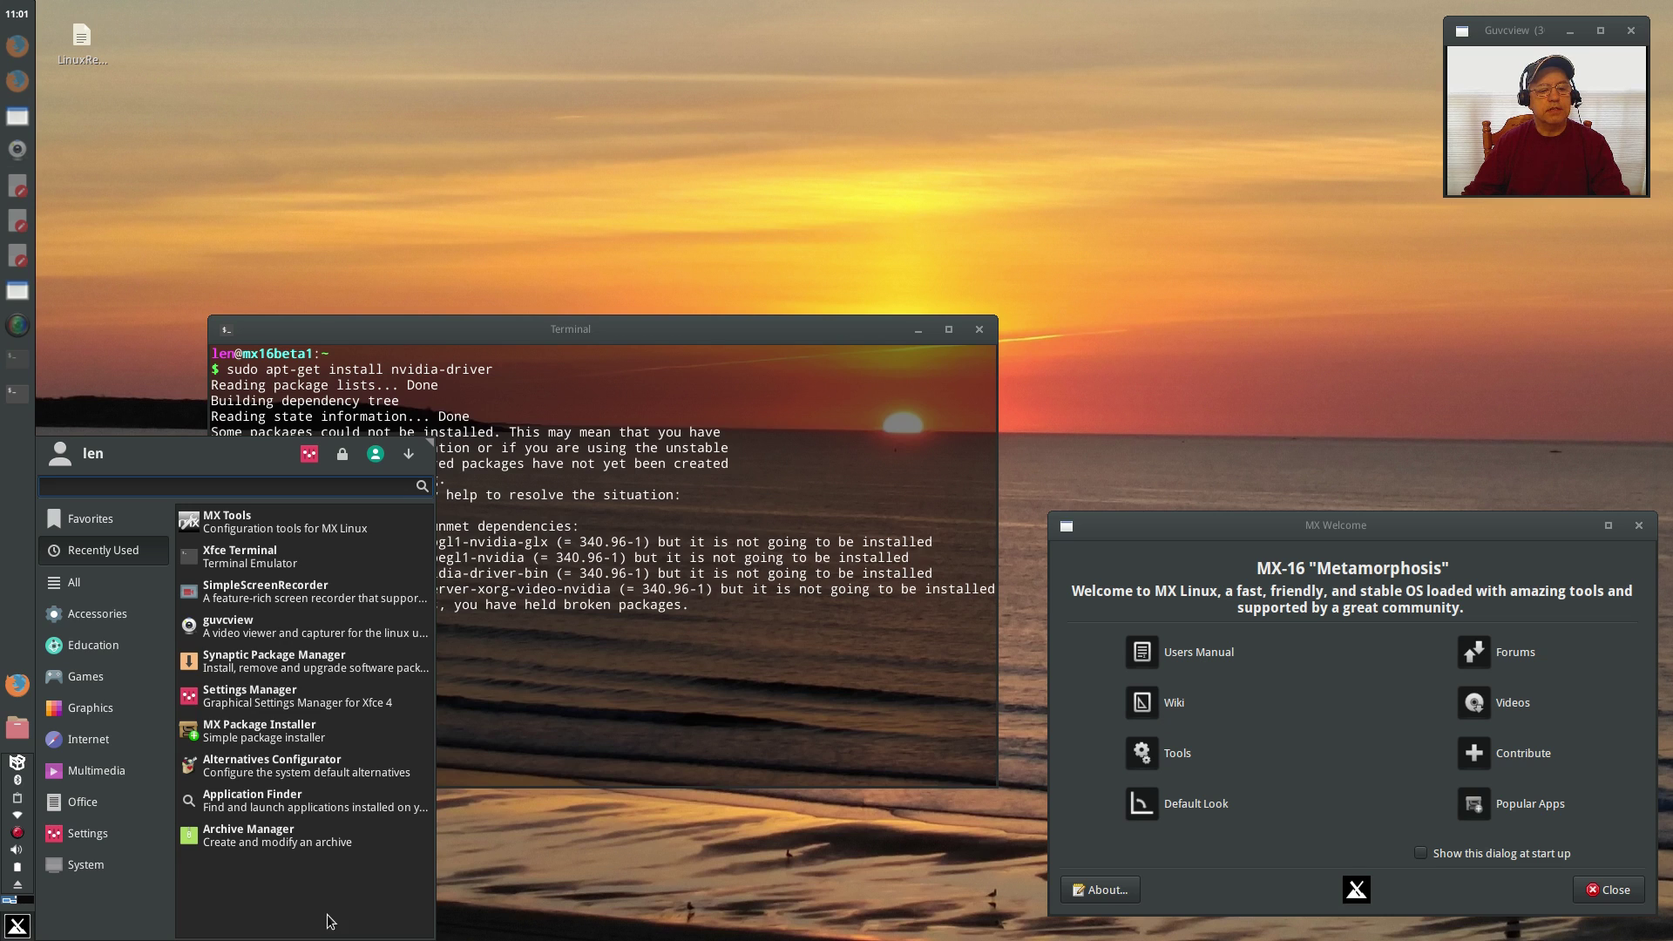
left_click(318, 663)
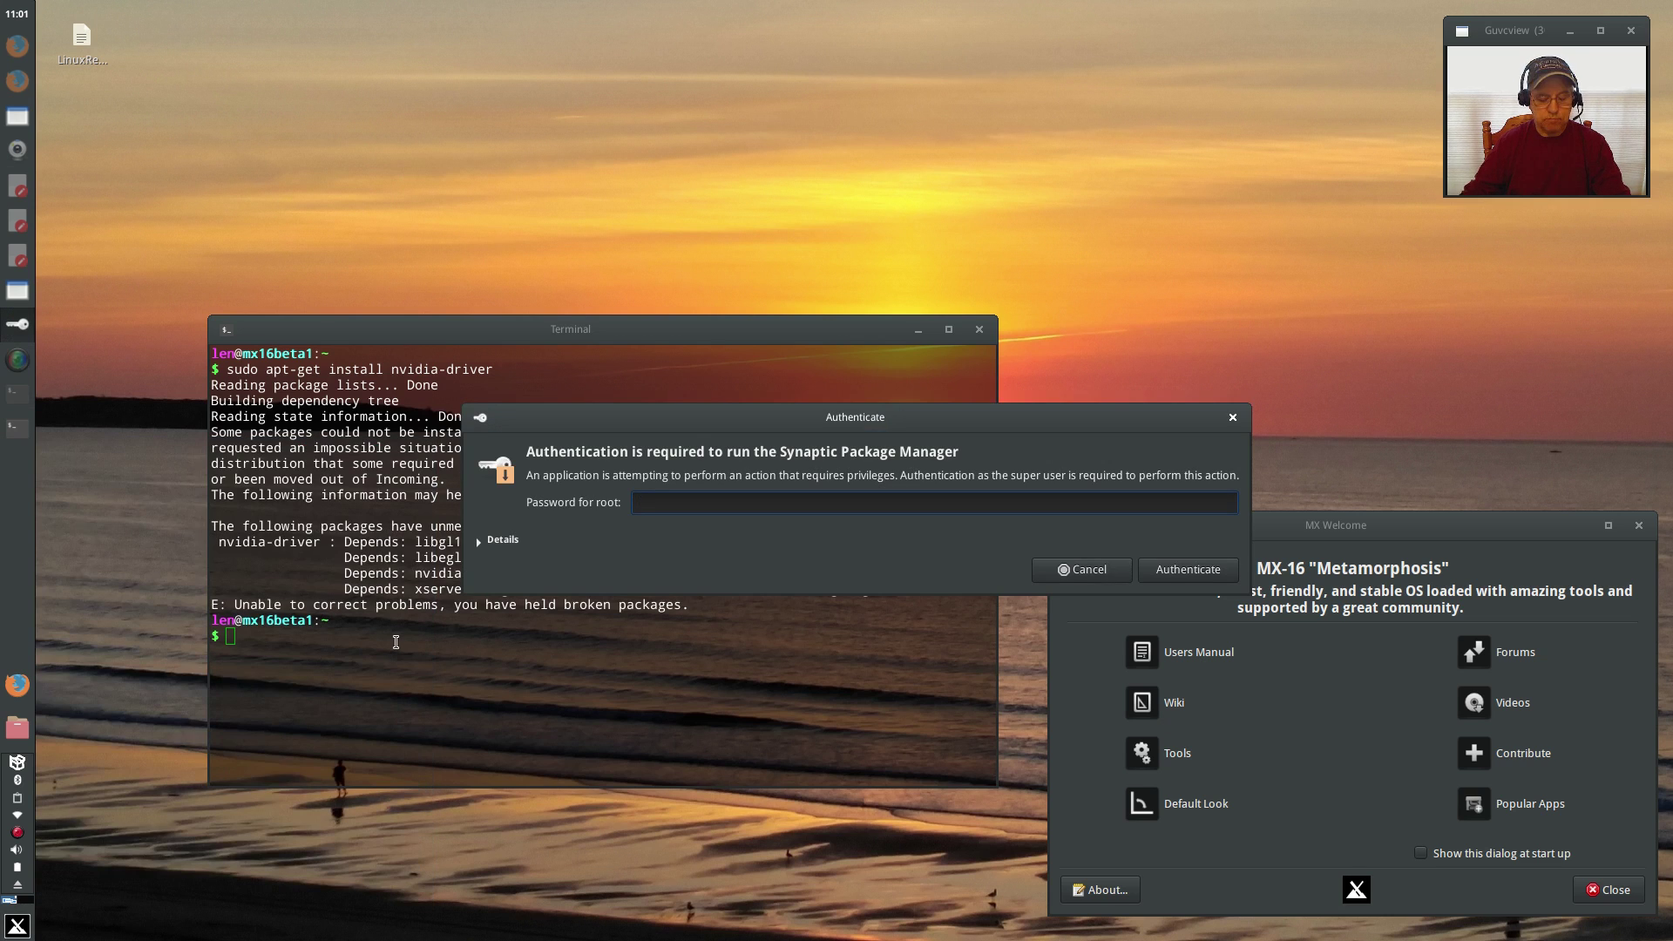
type("*****")
key("Return")
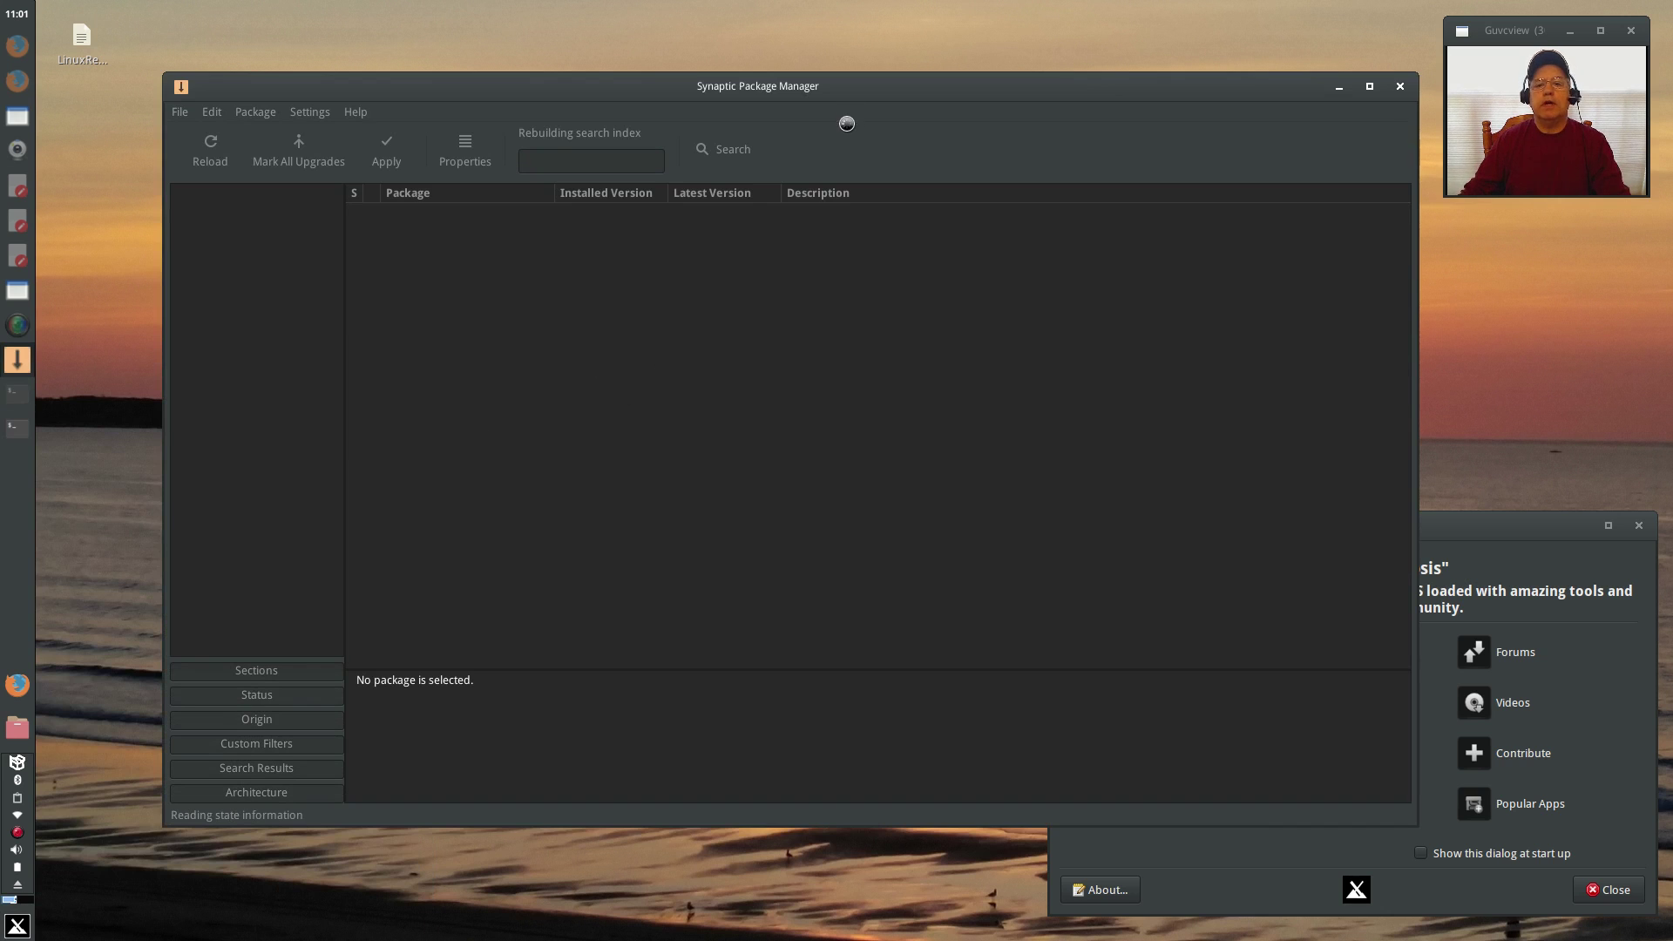
Search Synaptic for 'nvidia' and scroll through the 133 matching packages
left_click_drag(849, 77, 817, 76)
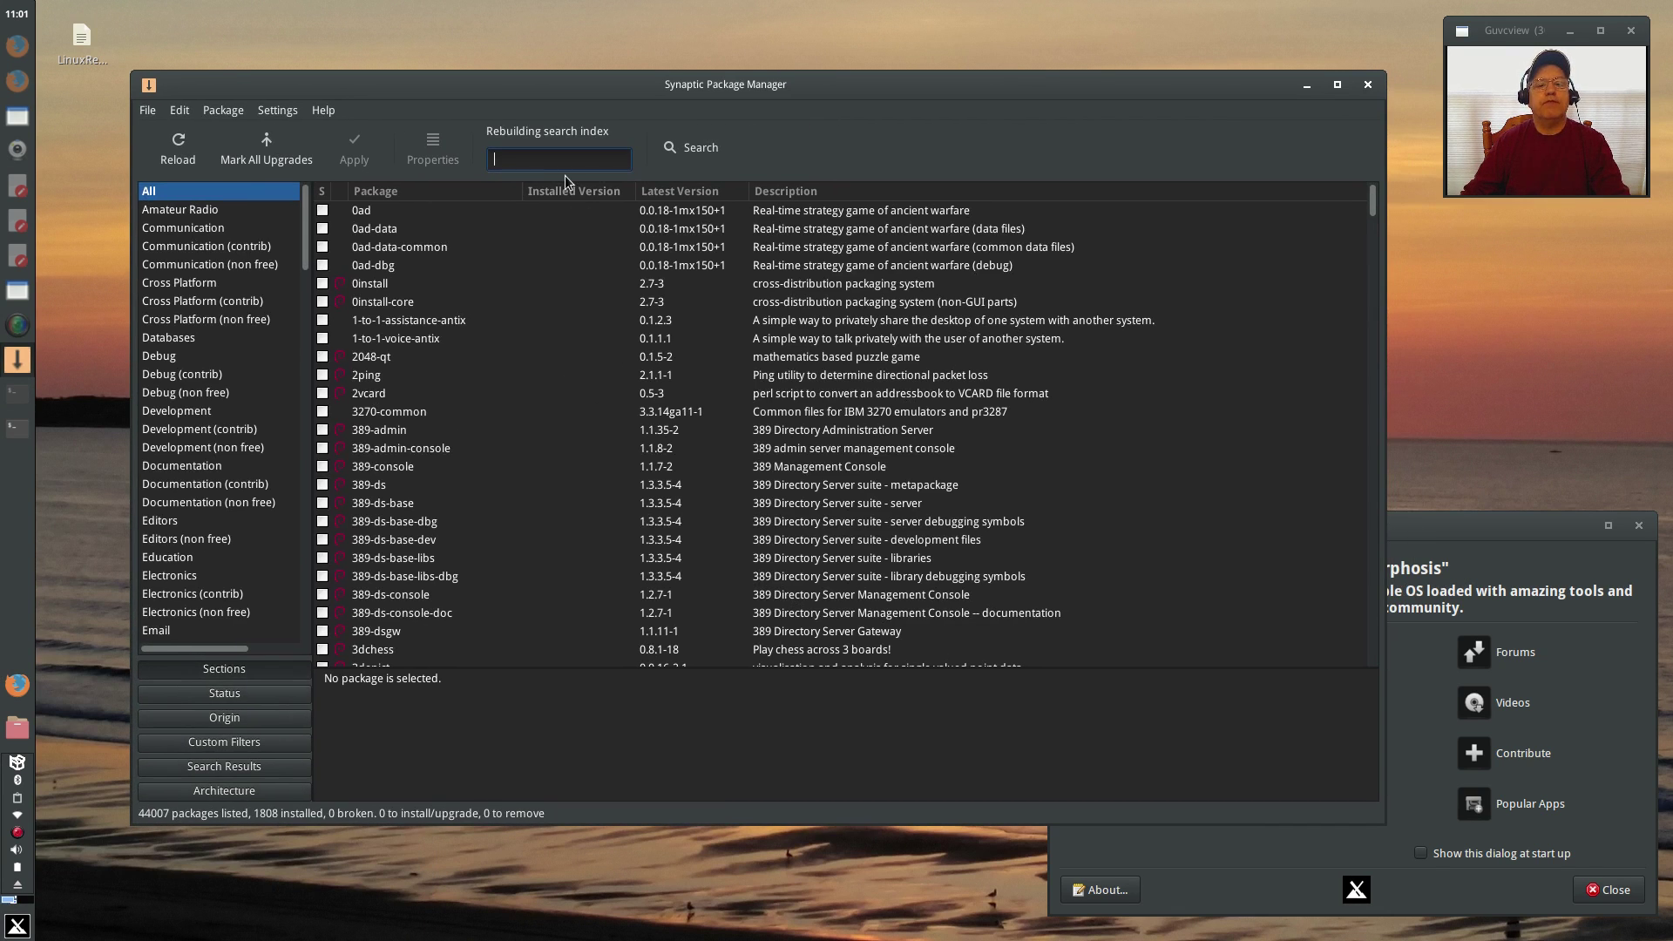
left_click(697, 149)
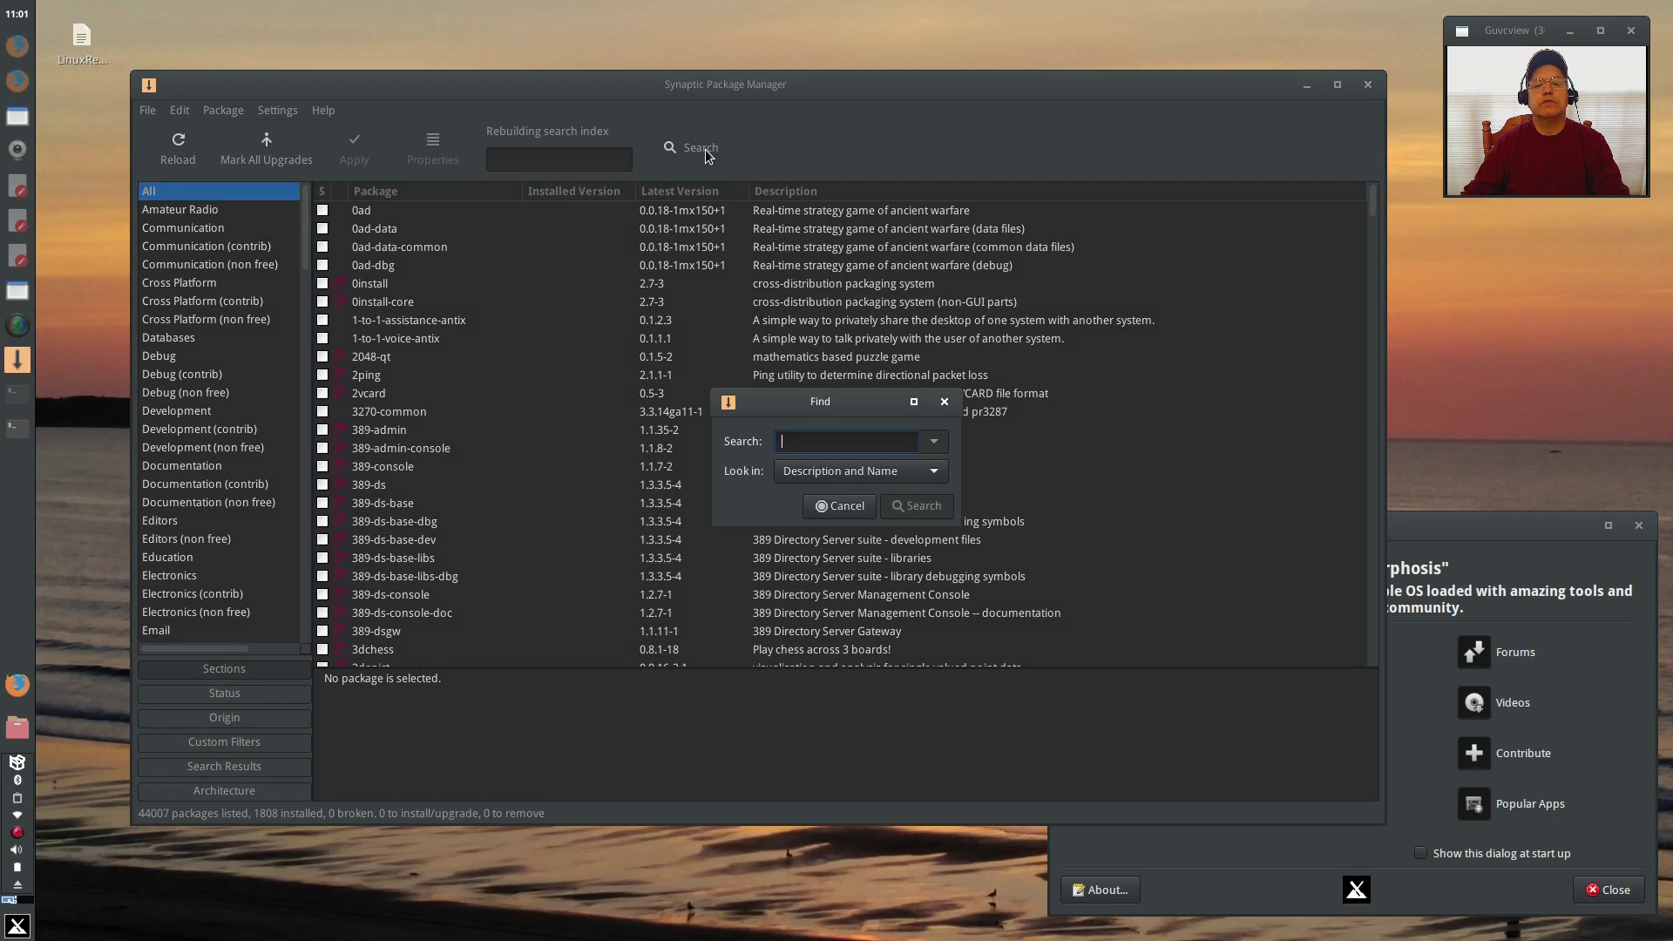
type("nvidia")
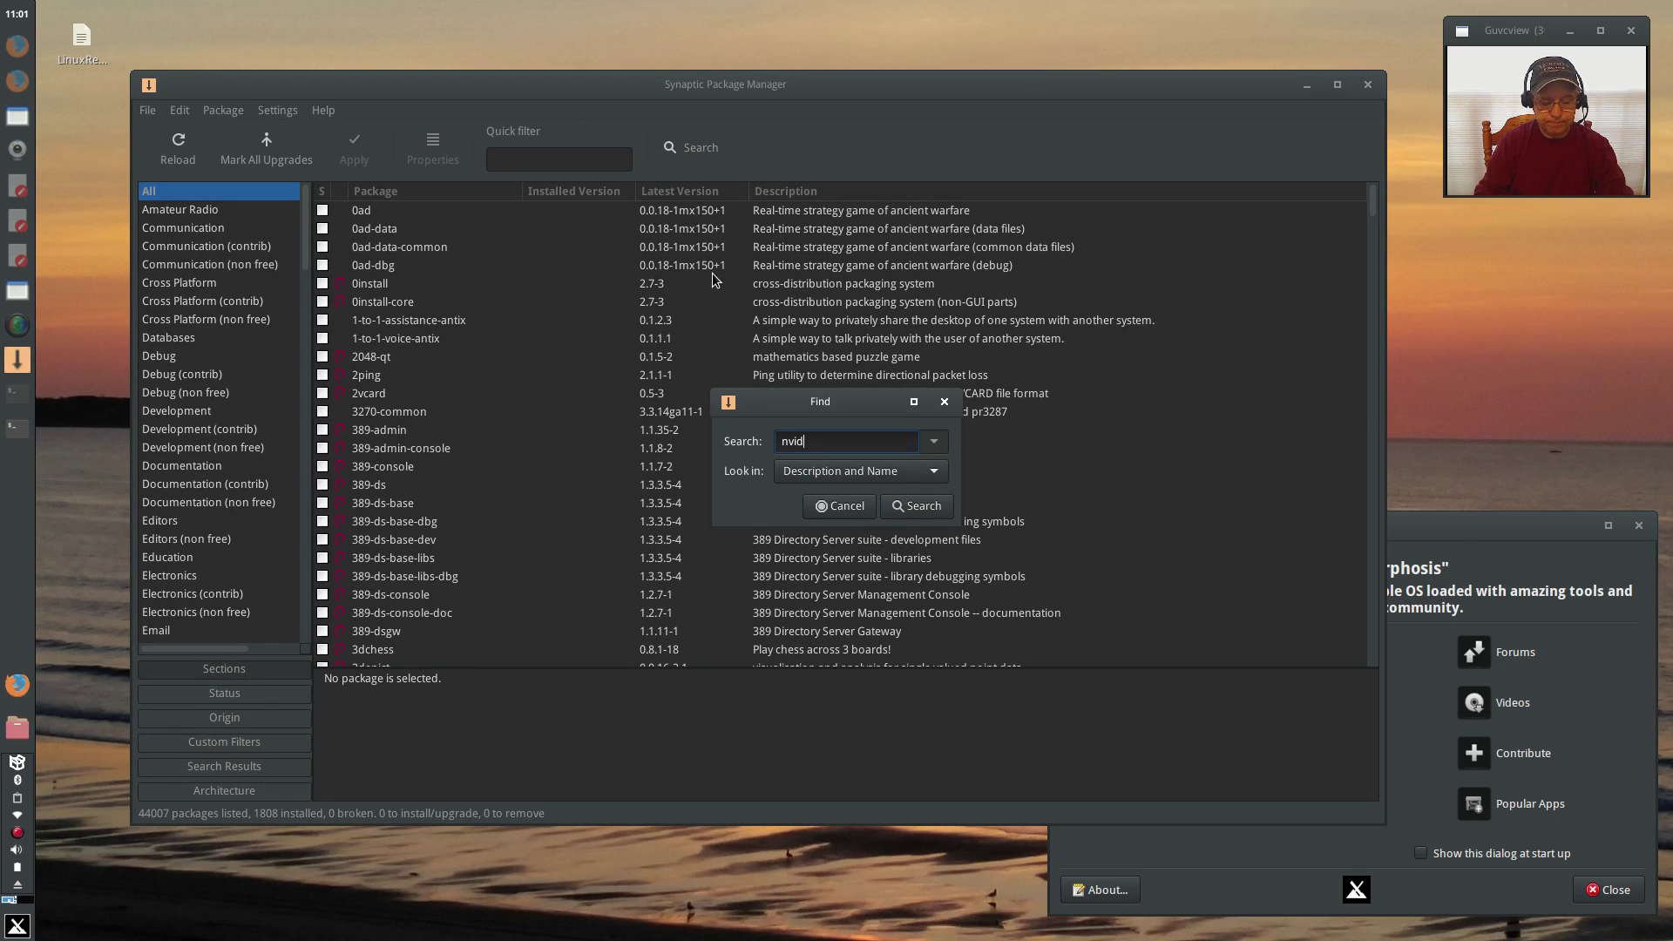
key("Return")
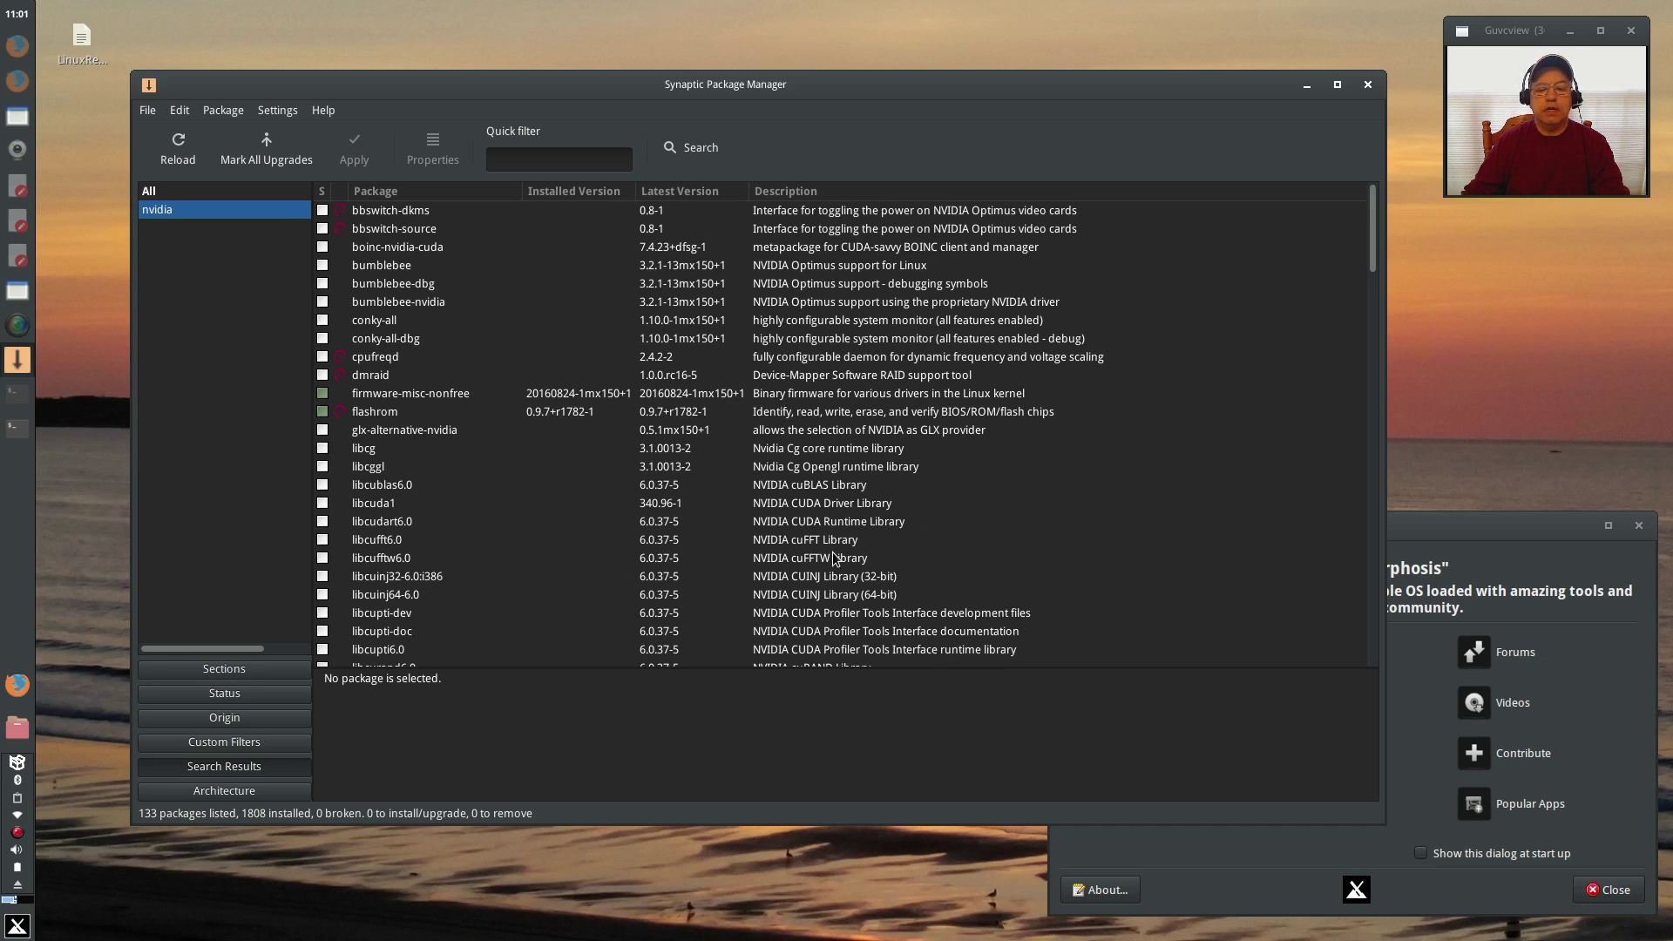
scroll(835, 558, "down", 3)
scroll(834, 557, "down", 4)
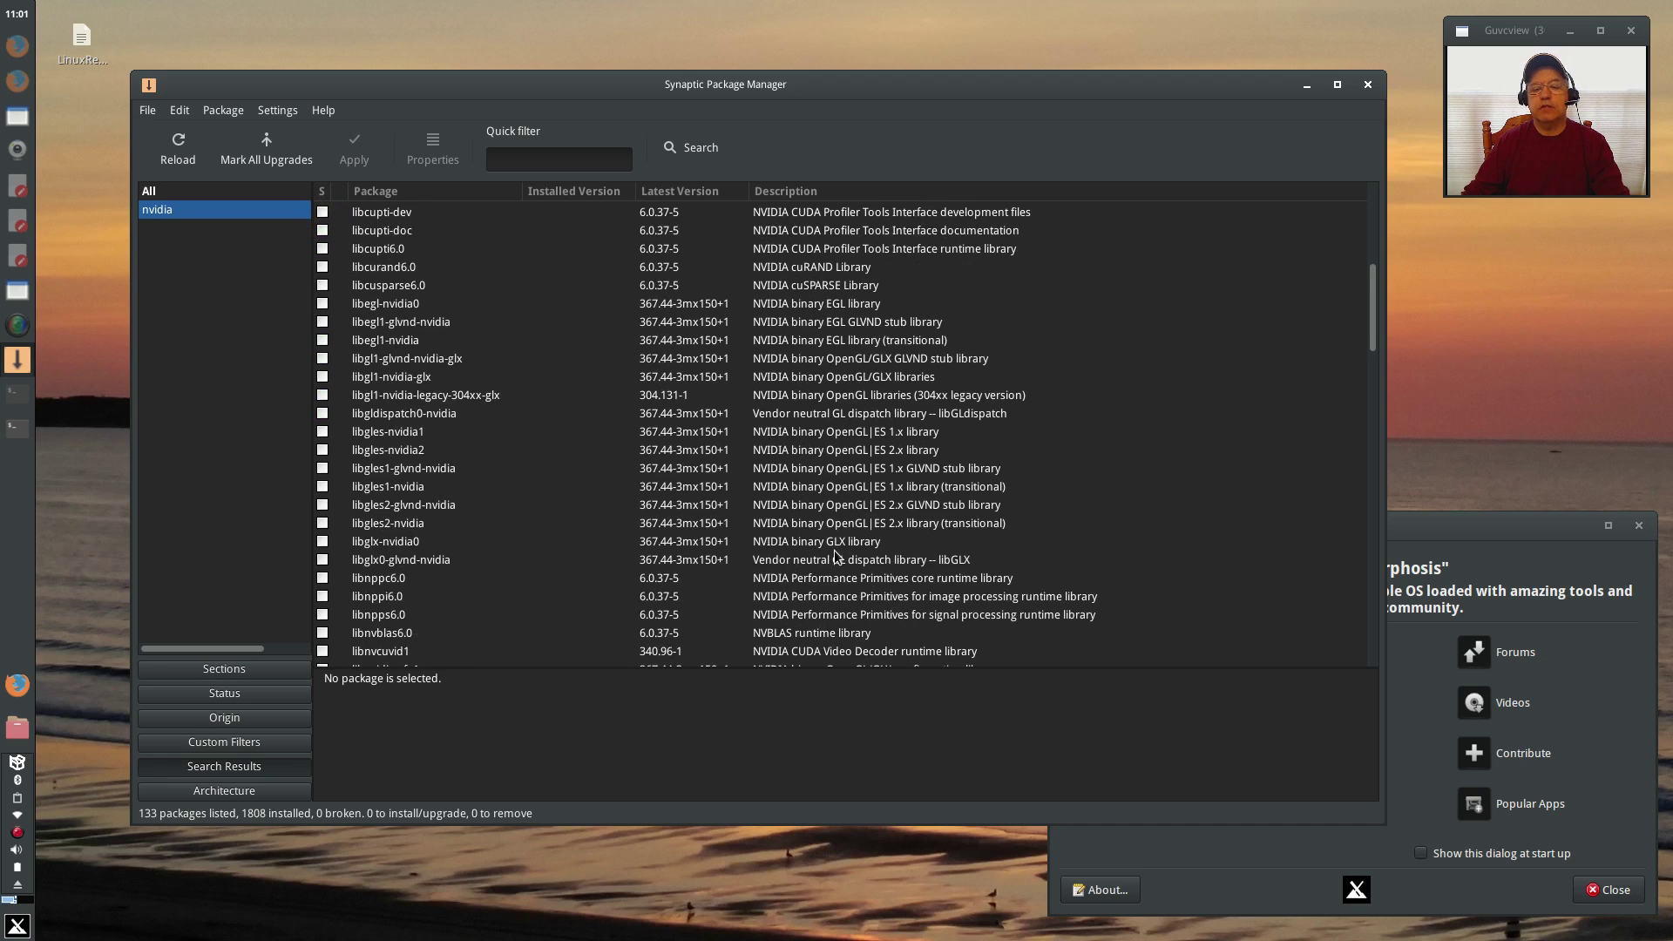
scroll(834, 558, "up", 7)
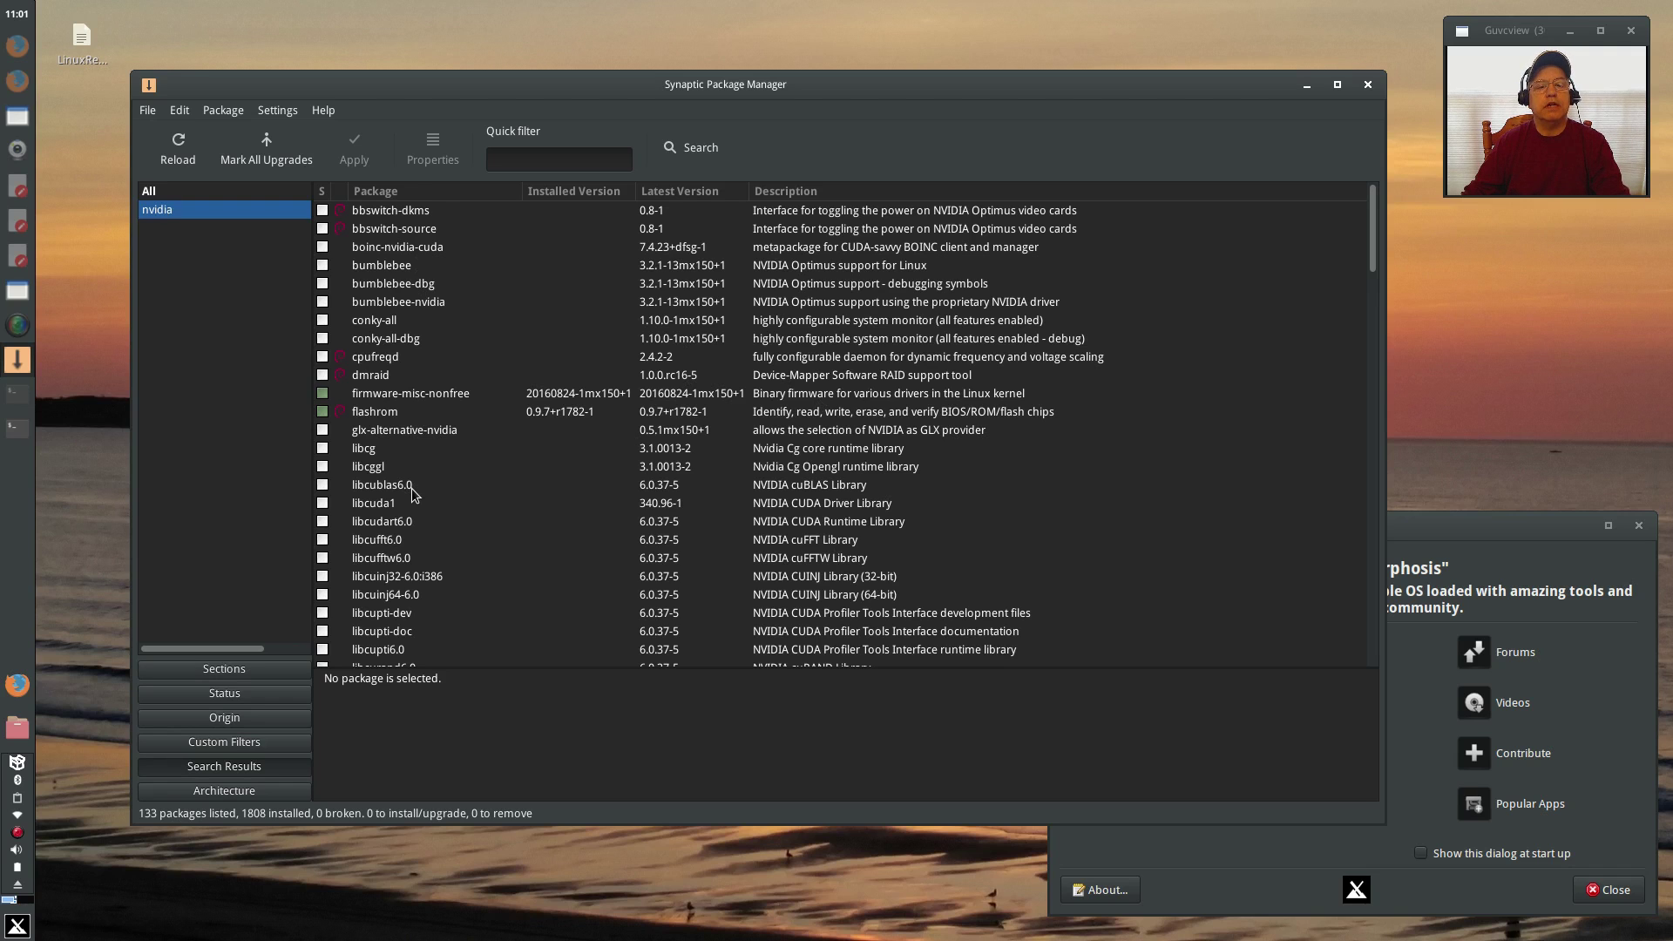
scroll(411, 489, "down", 12)
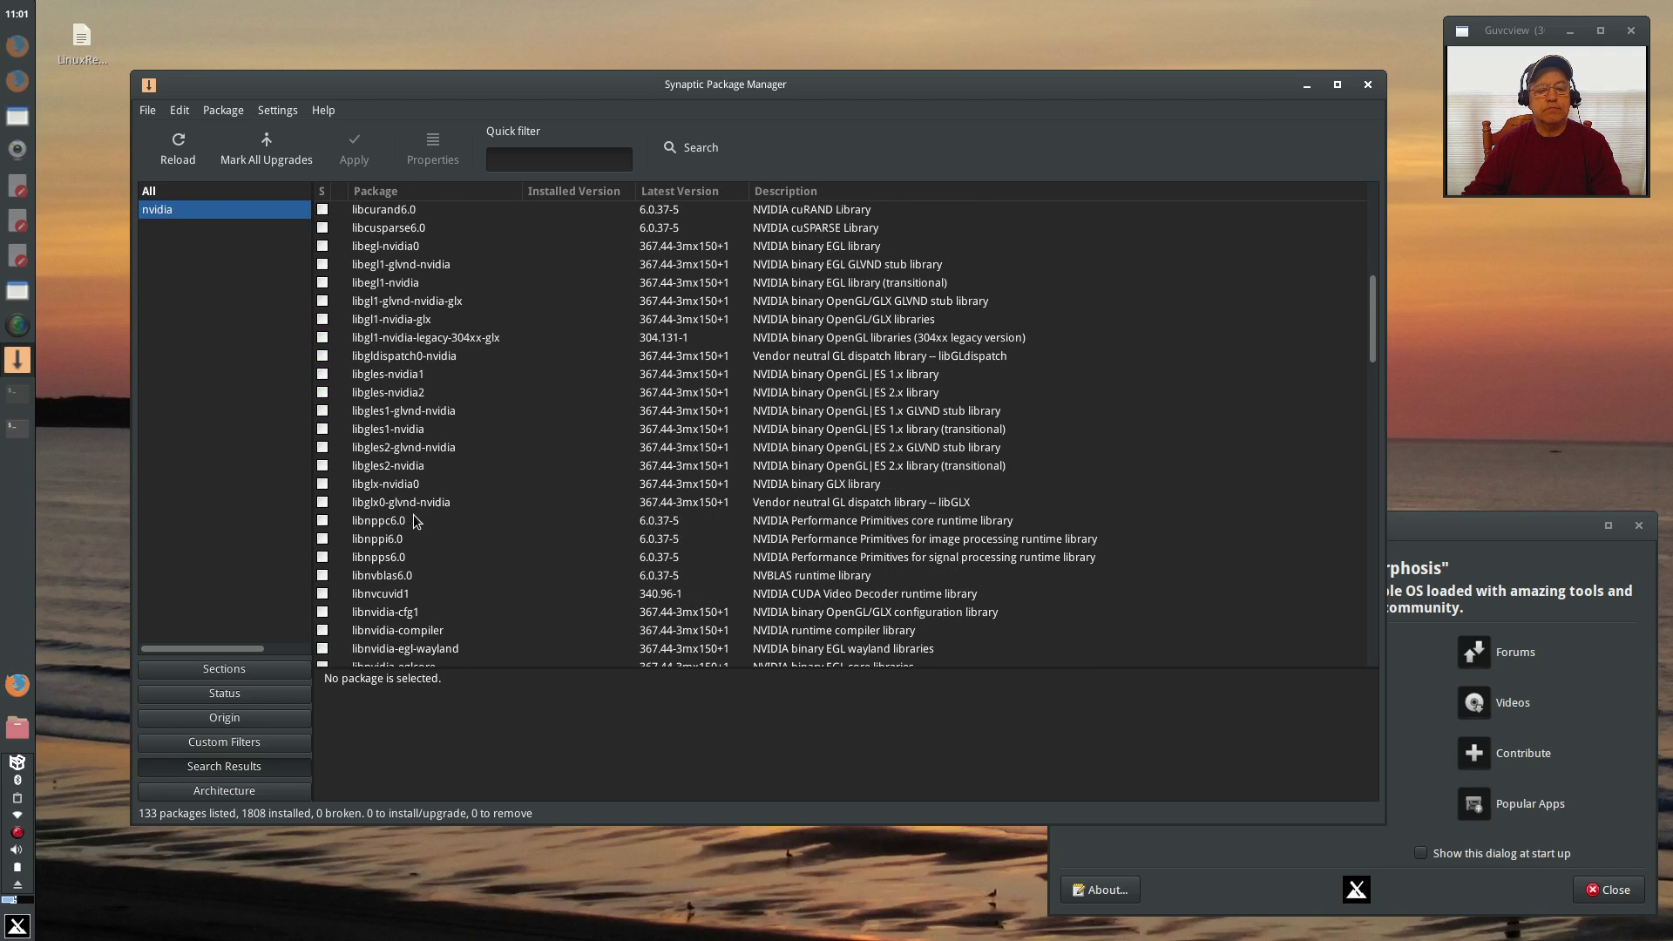
scroll(415, 520, "down", 4)
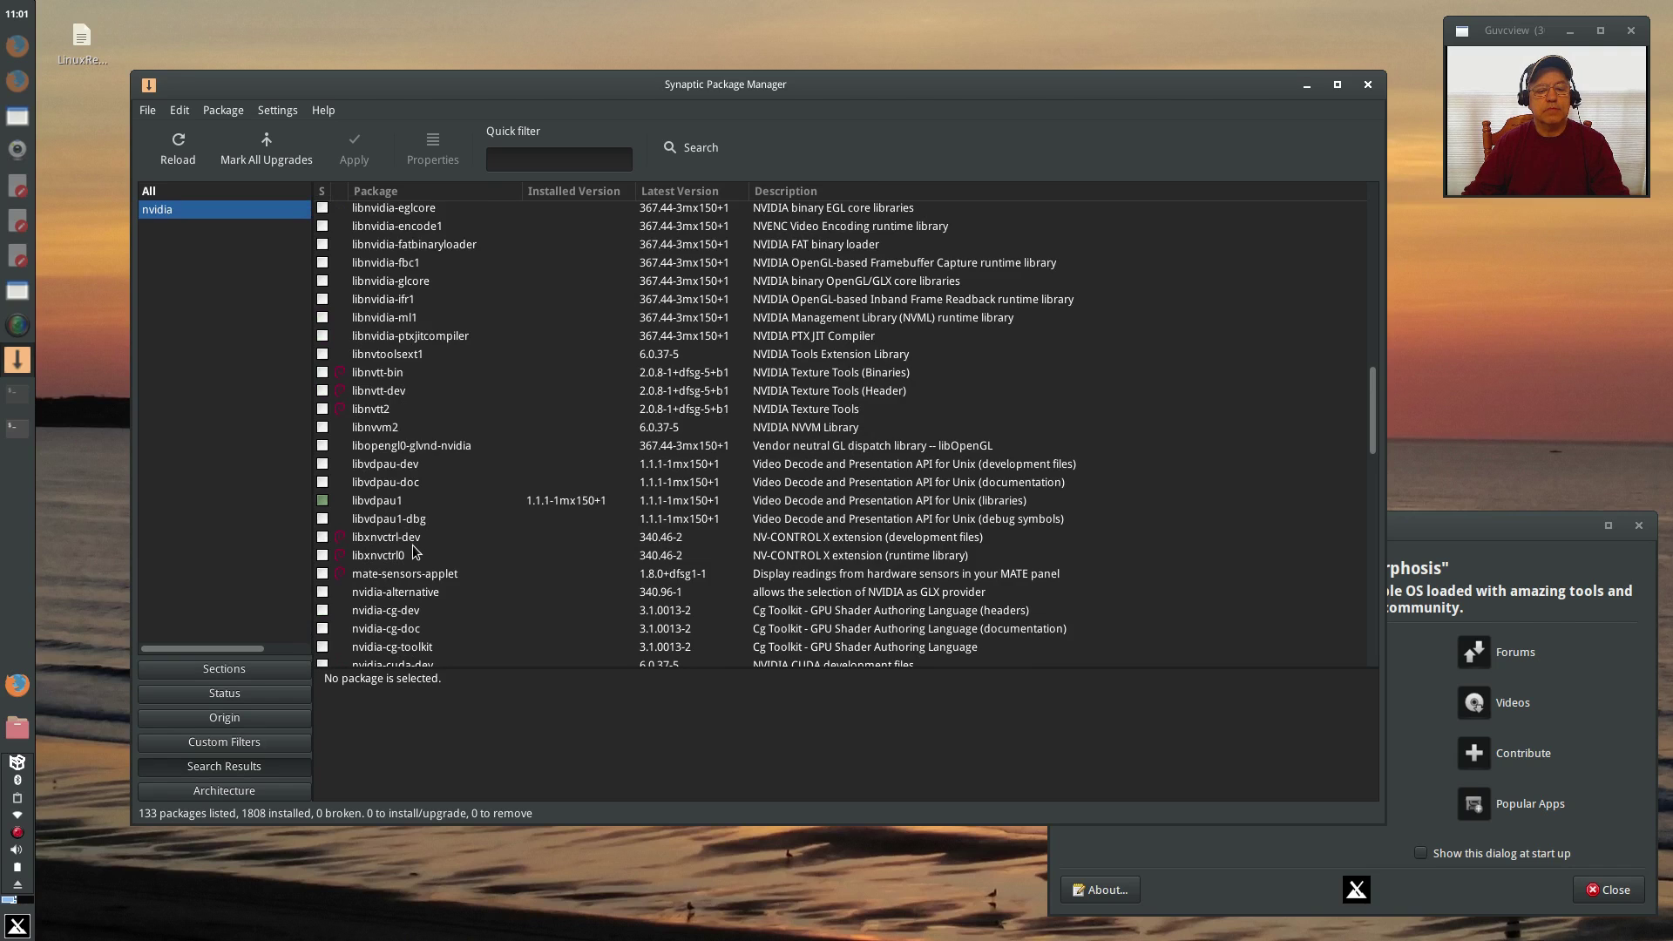
scroll(415, 552, "down", 3)
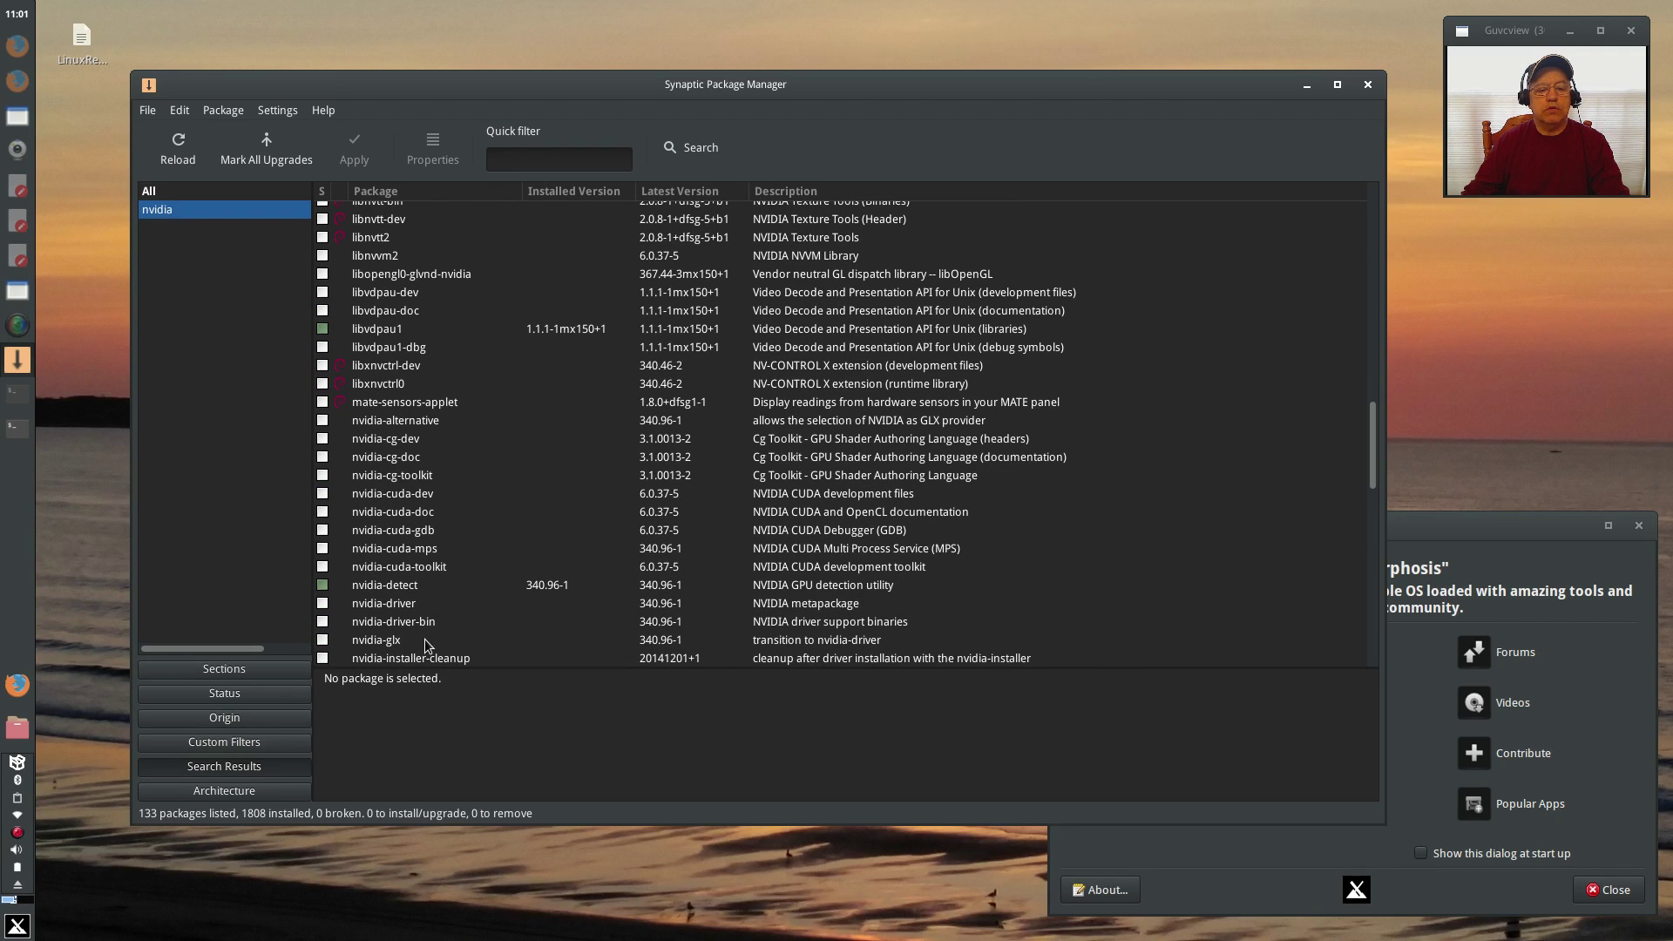
scroll(425, 639, "down", 3)
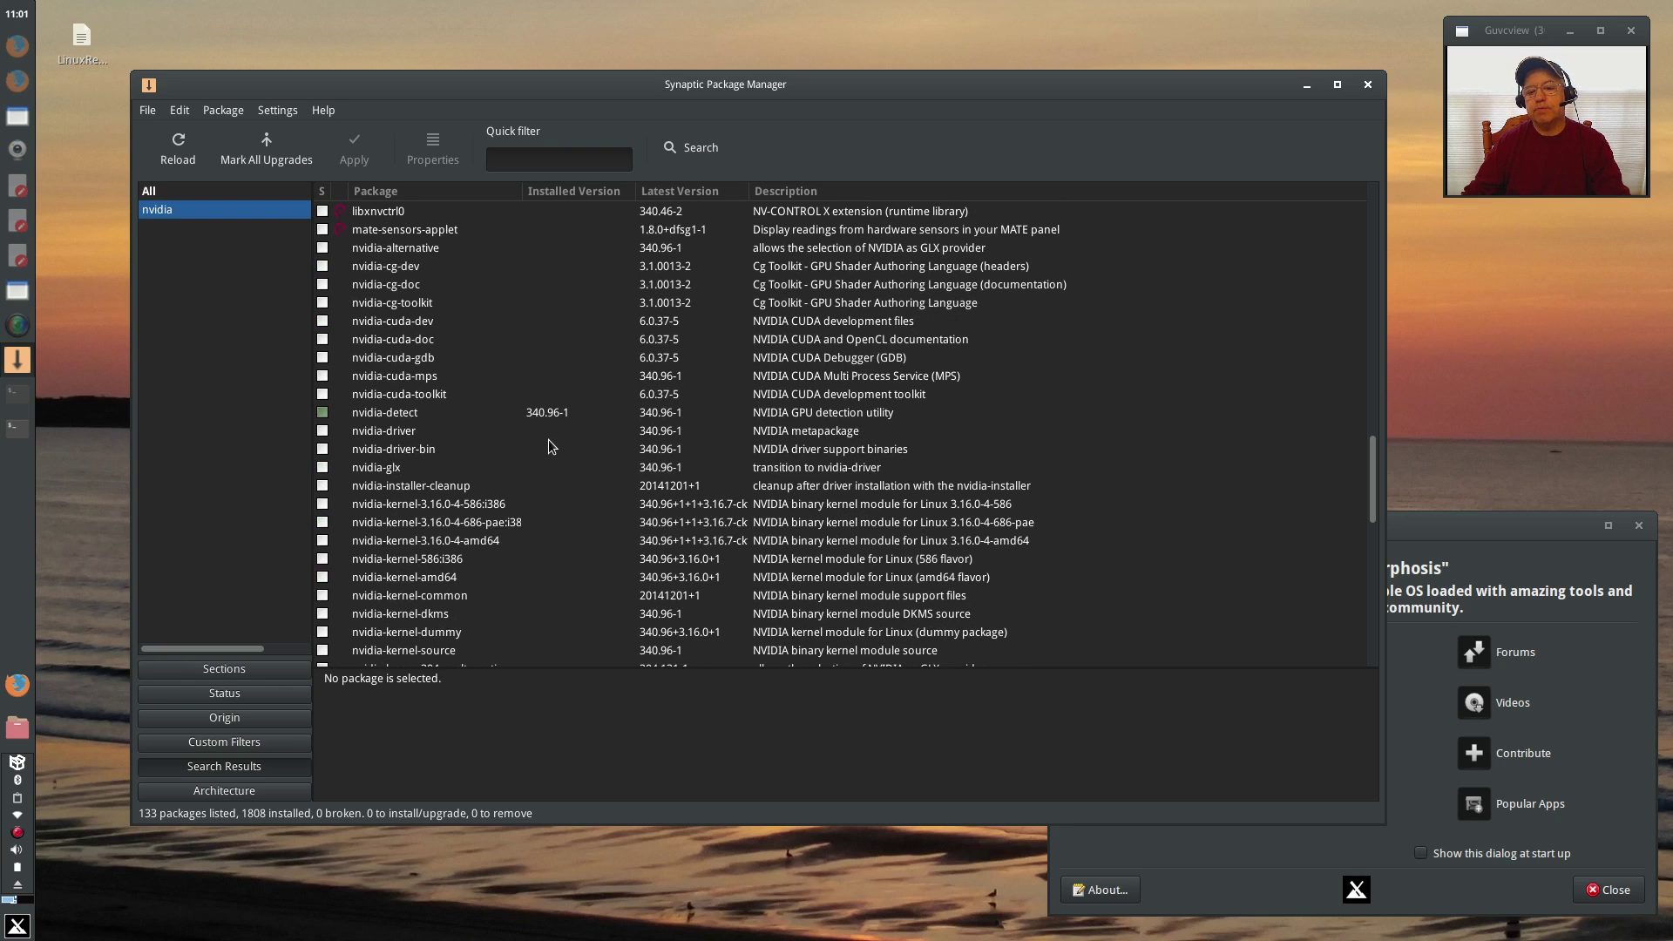
Close Synaptic and move the terminal showing the unmet-dependency error near the screen top
left_click(1367, 85)
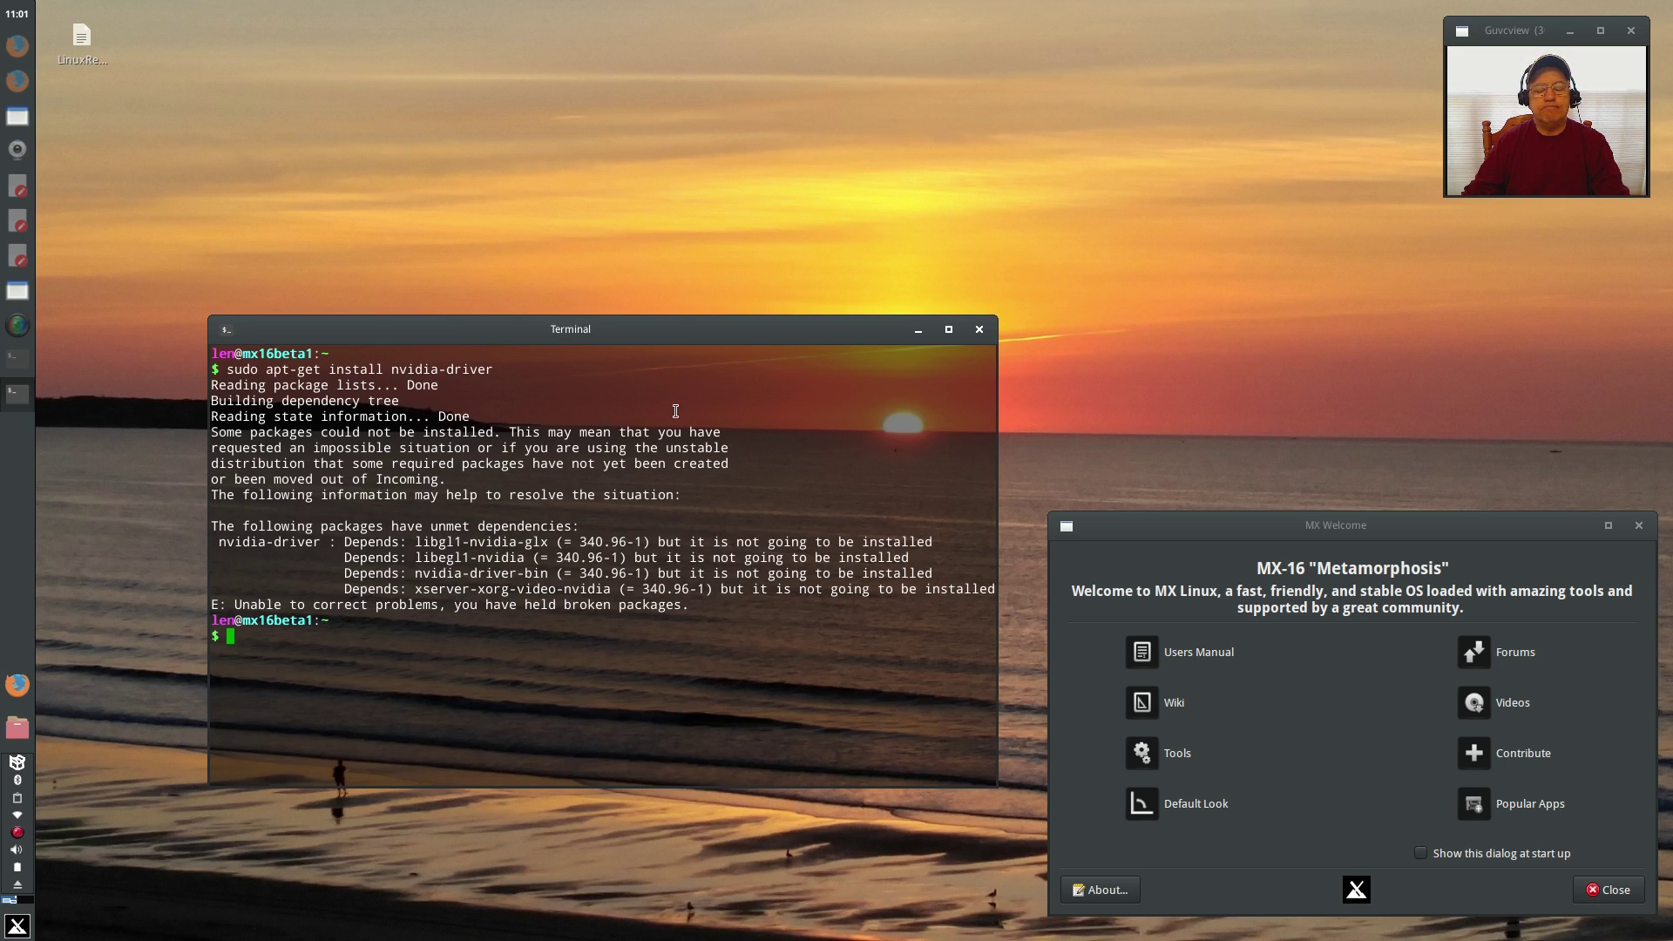
left_click_drag(678, 335, 694, 100)
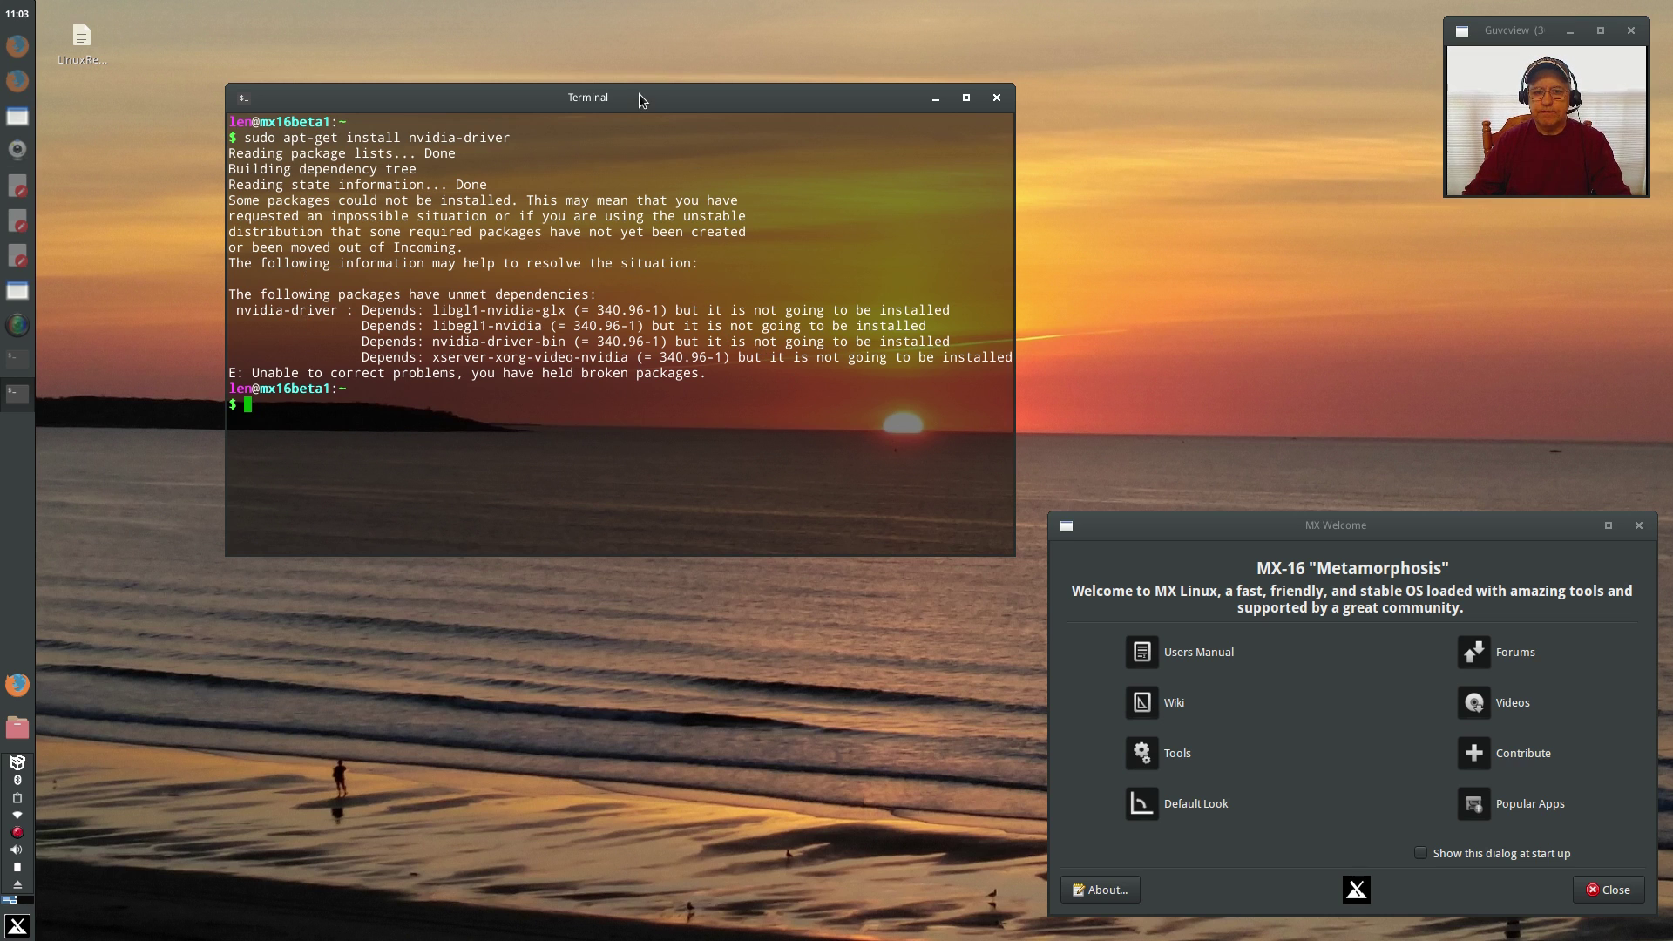
Shift the terminal window further left, then minimize it
left_click_drag(640, 97, 556, 123)
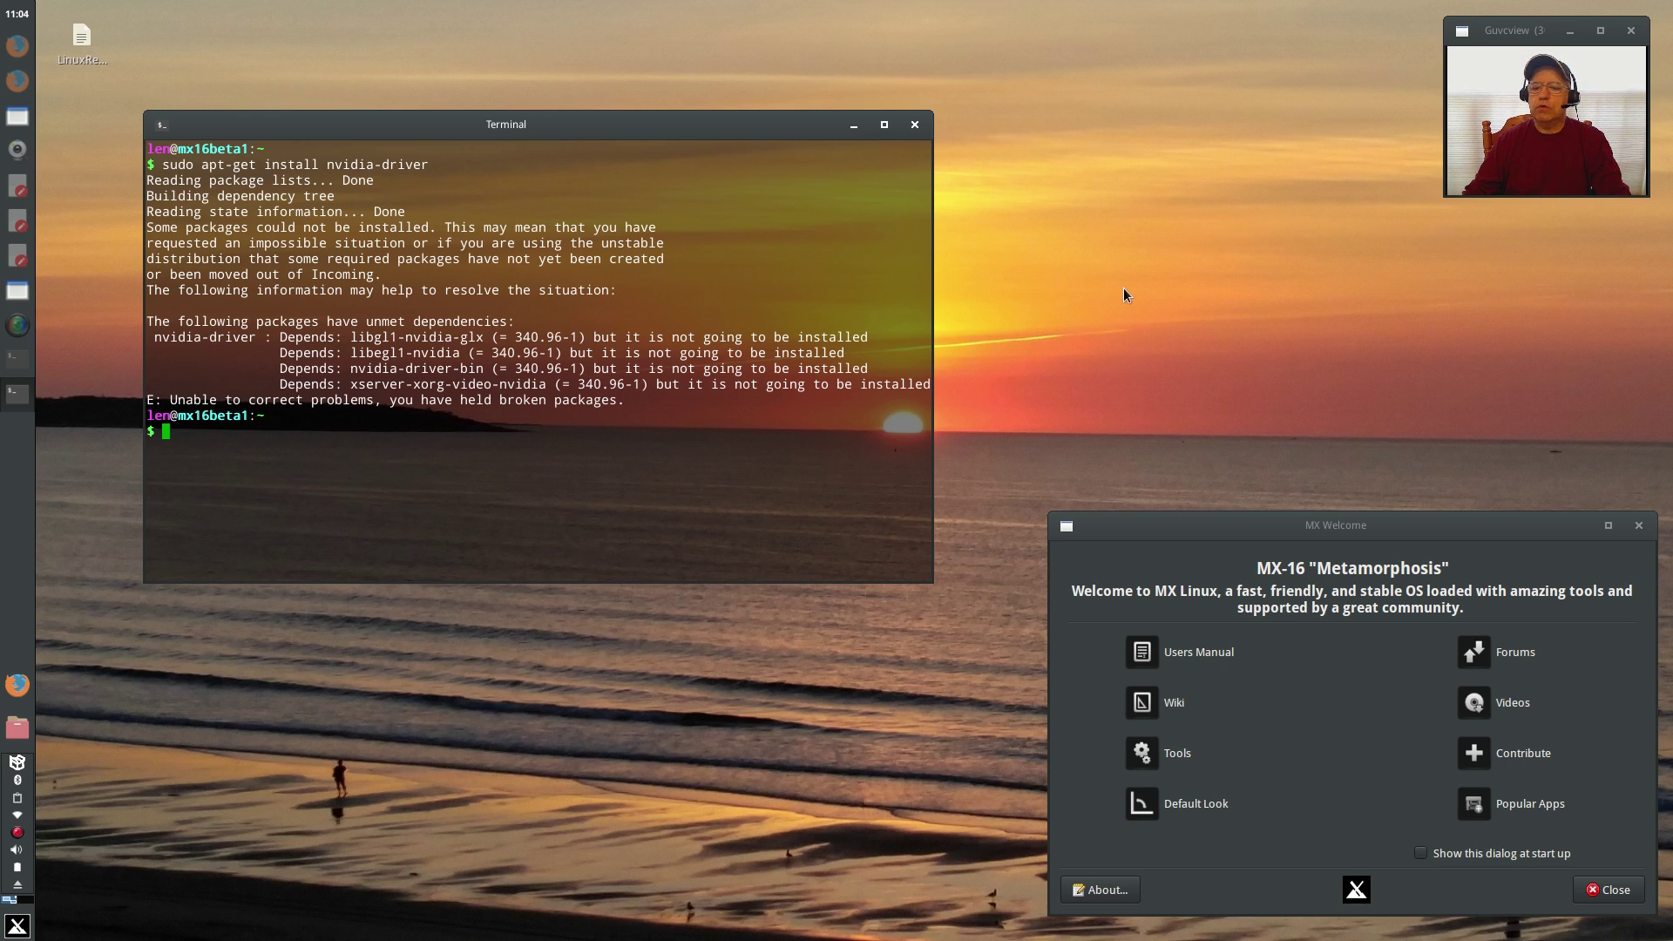
left_click(855, 127)
Move the MX-16 'Metamorphosis' Welcome window to the centre of the desktop
left_click_drag(1220, 532, 702, 285)
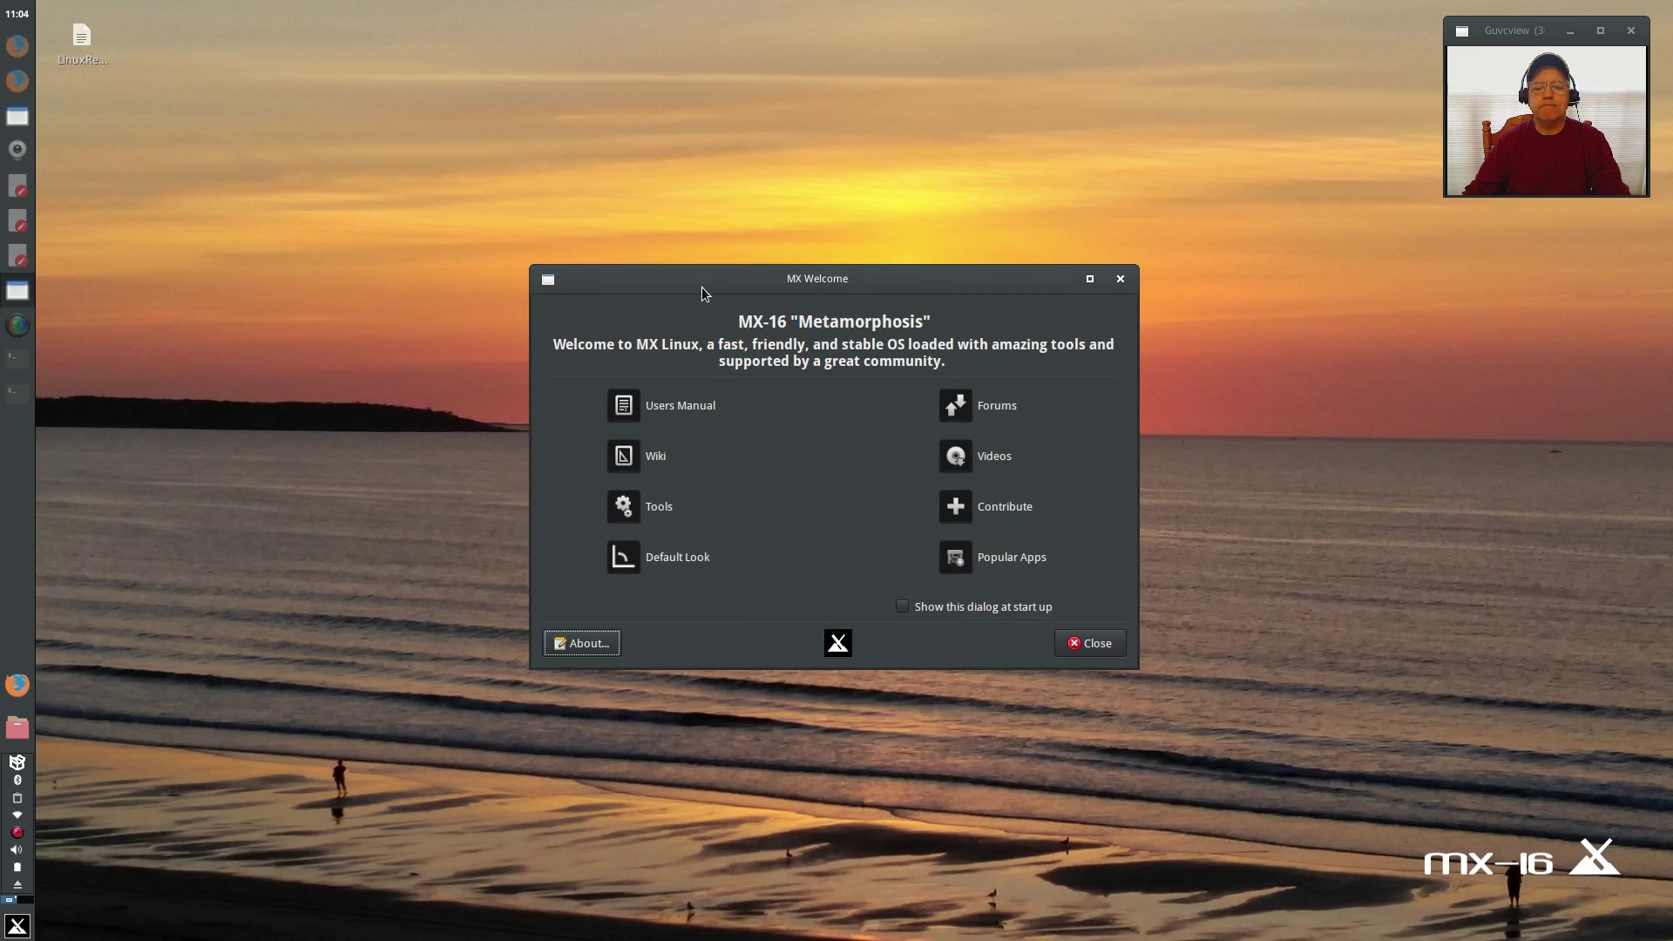